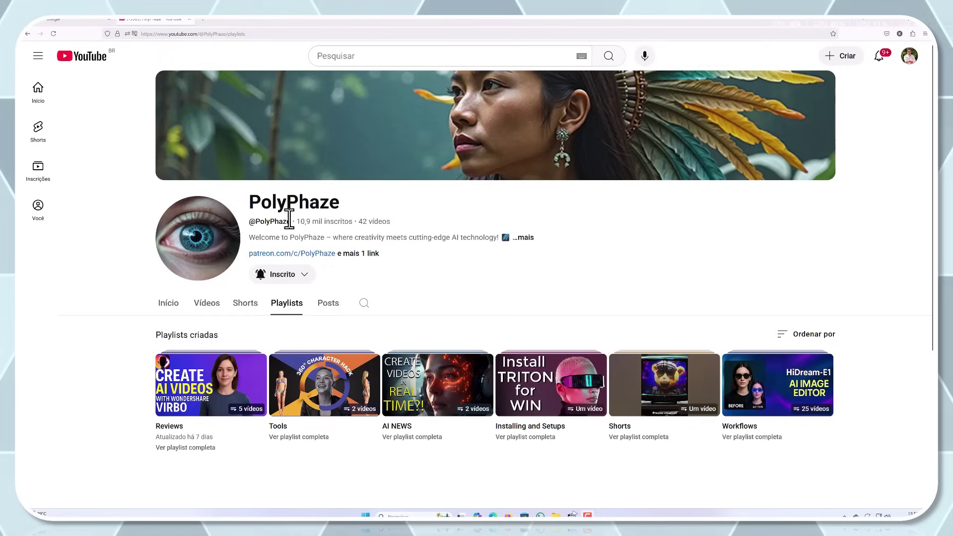
Select the PolyPhaze channel name, then expand, read and close the channel's full description
double_click(271, 204)
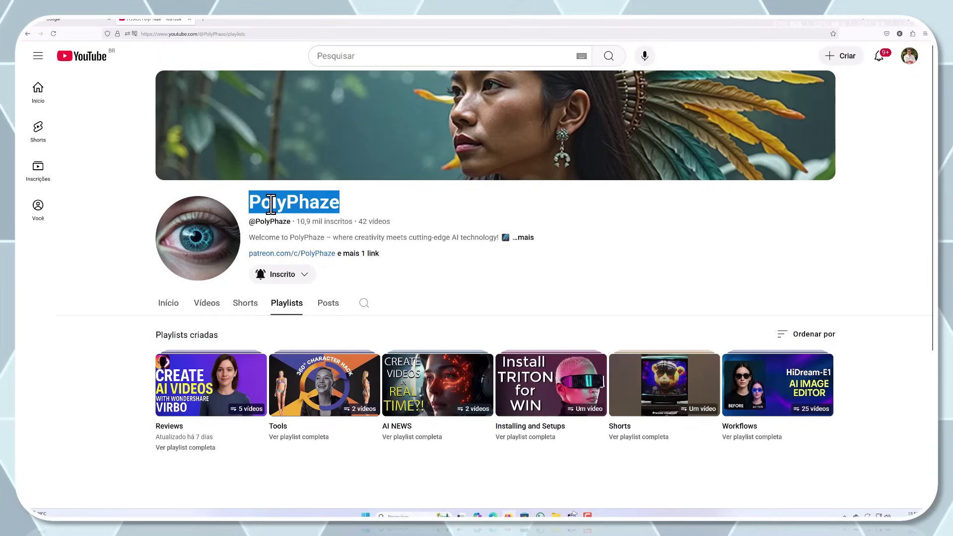
click(391, 209)
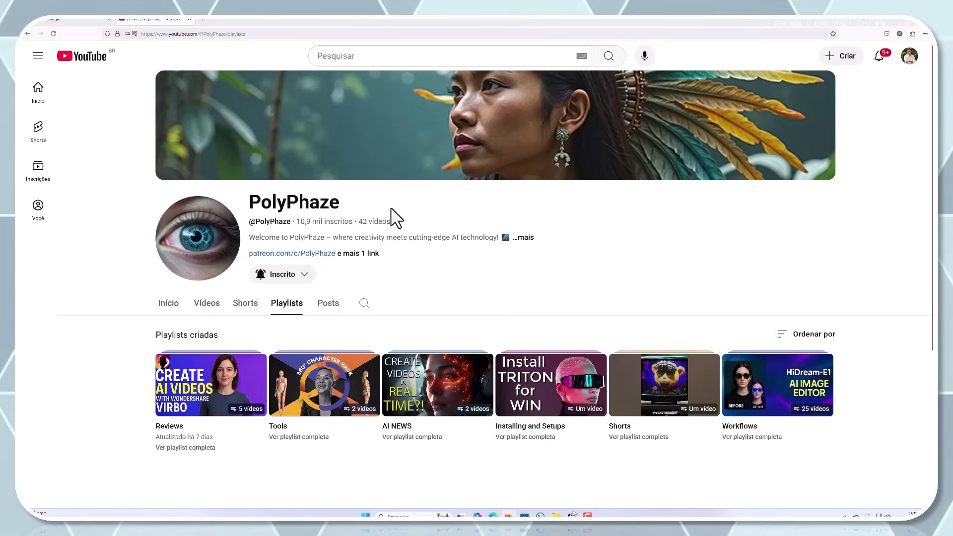
click(523, 238)
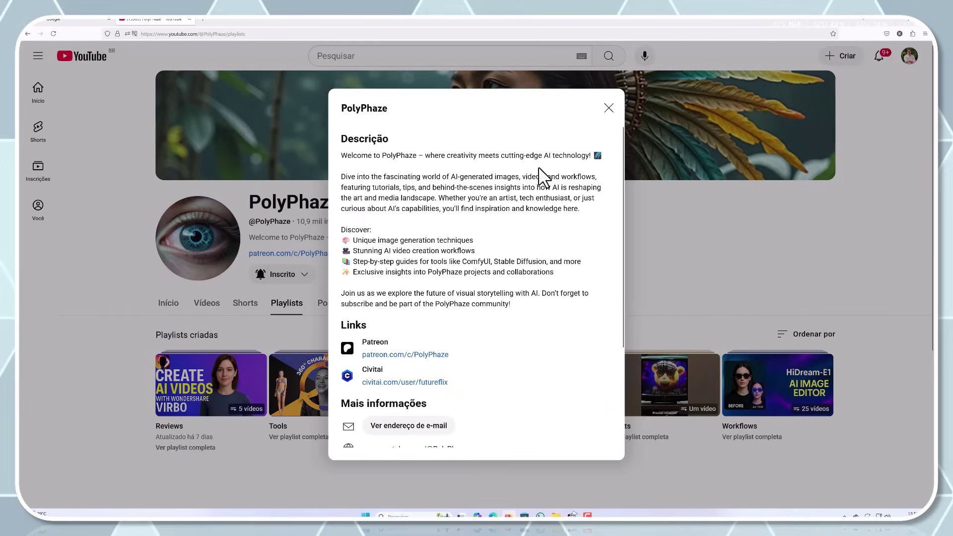
scroll(565, 191, down, 1)
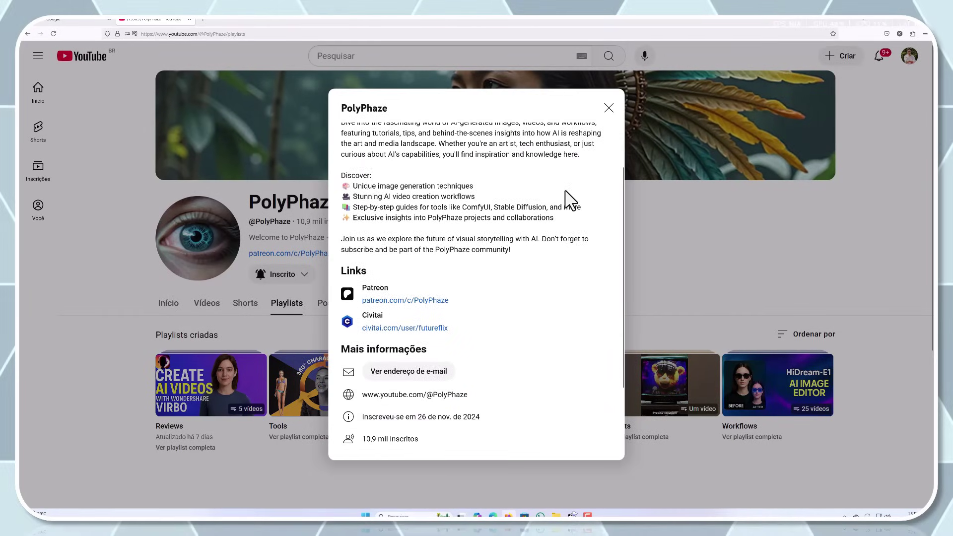
scroll(570, 201, down, 2)
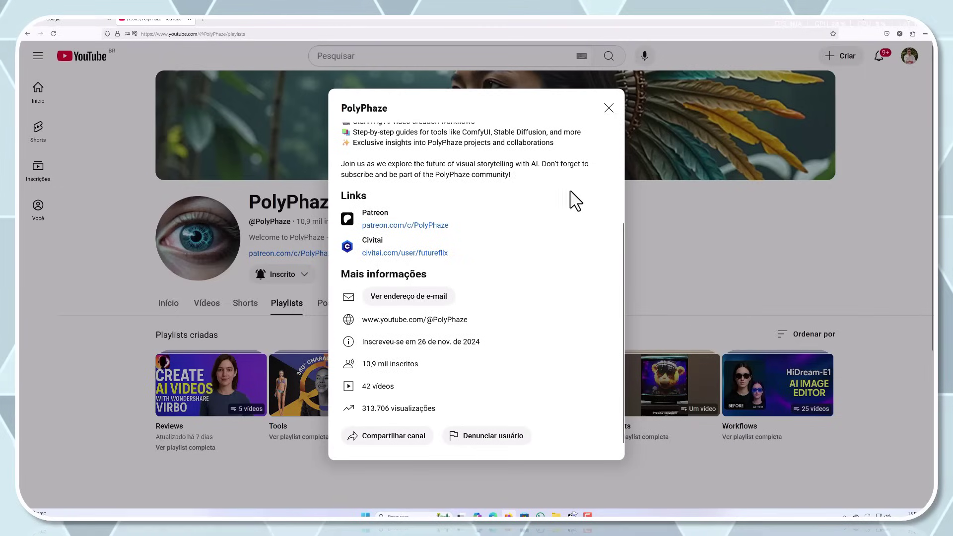
click(608, 108)
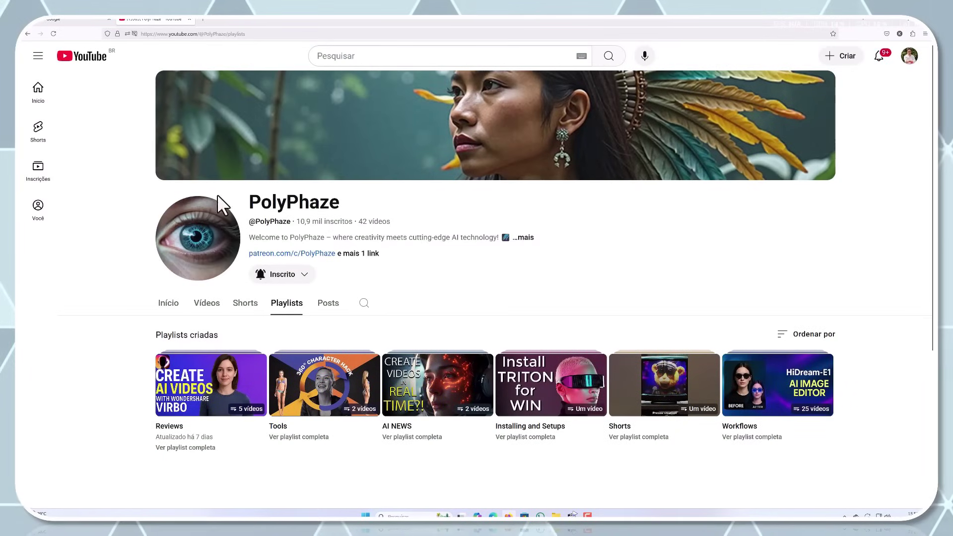
On the channel's Início page, page through the Para você recommendations to the last set
click(167, 304)
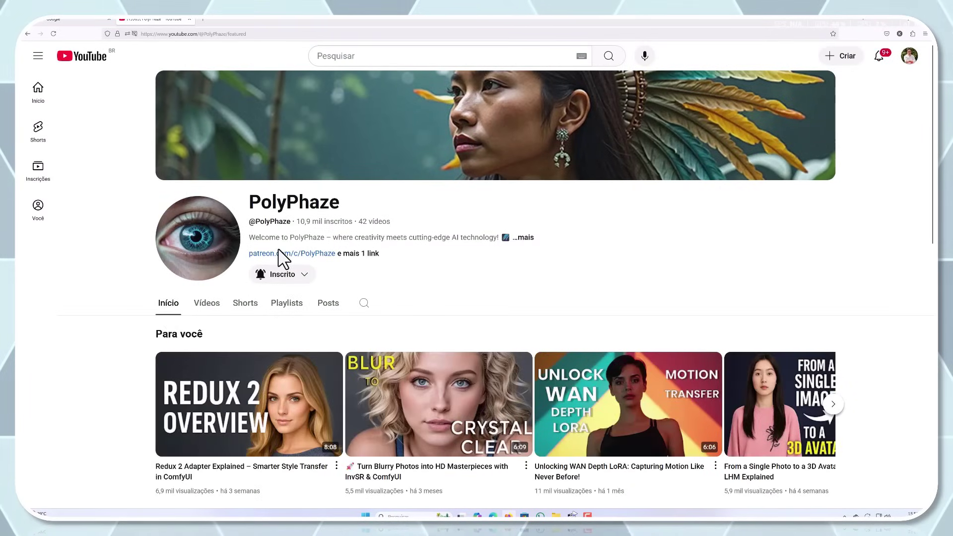
scroll(281, 250, down, 3)
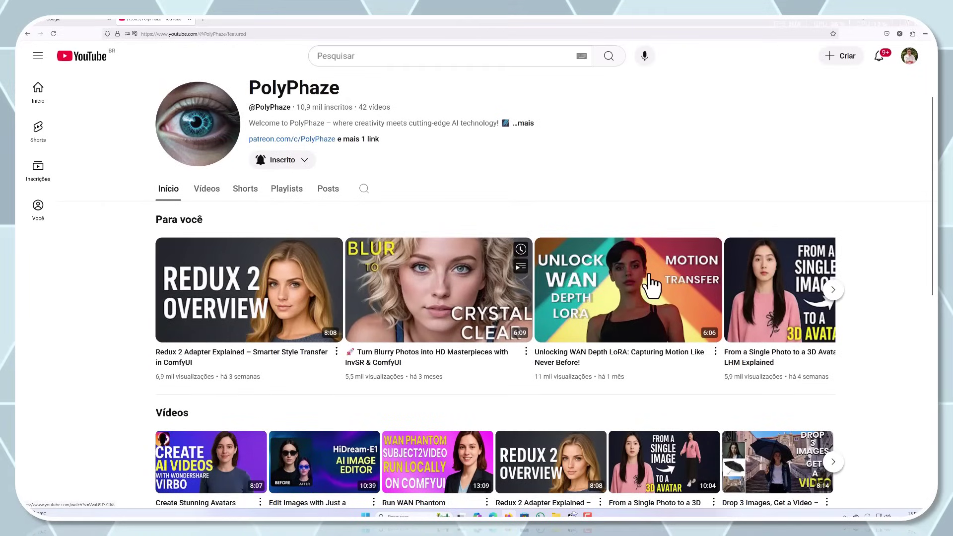
click(833, 290)
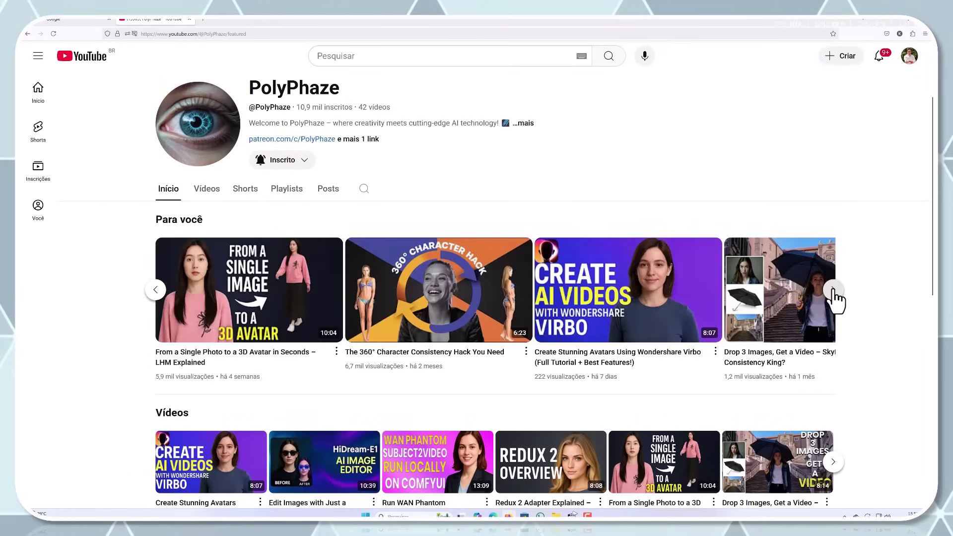
click(834, 292)
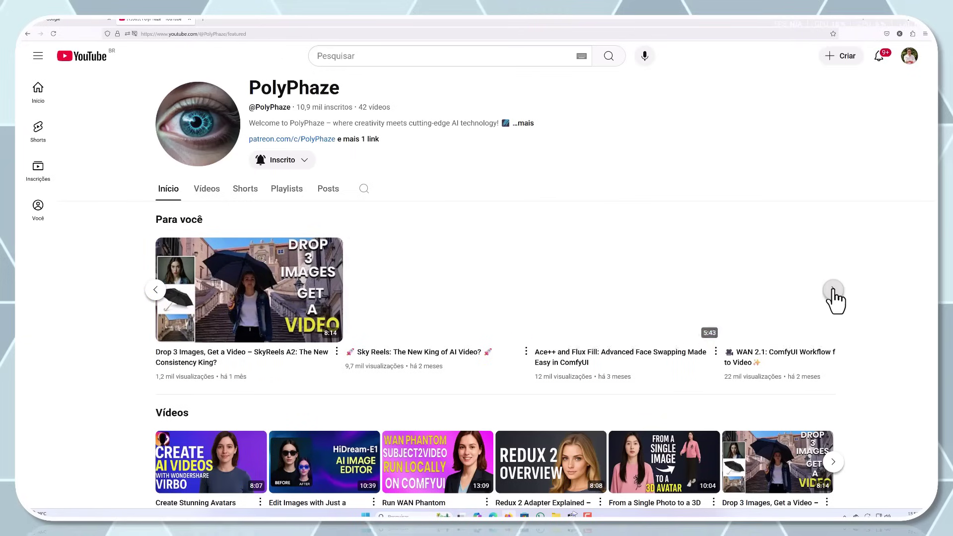
click(833, 291)
click(833, 291)
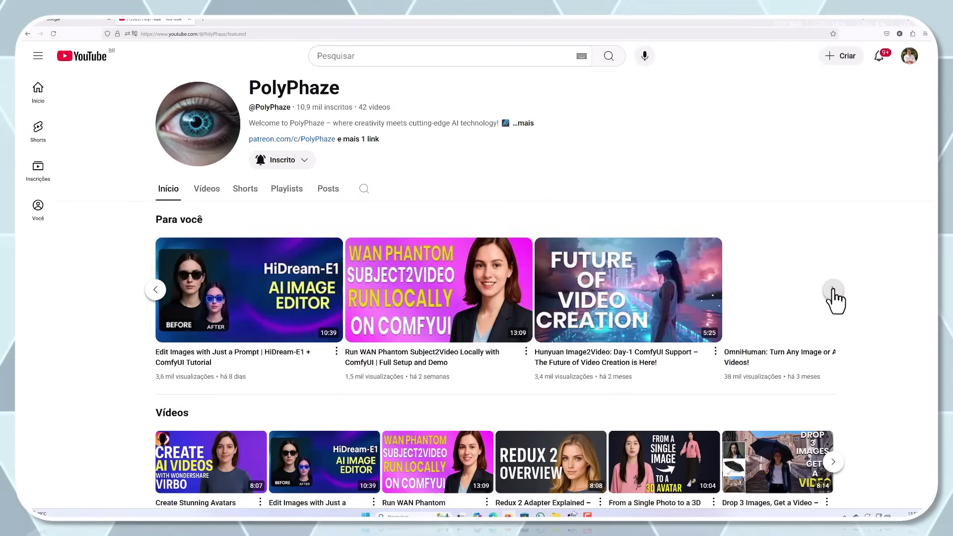
click(833, 291)
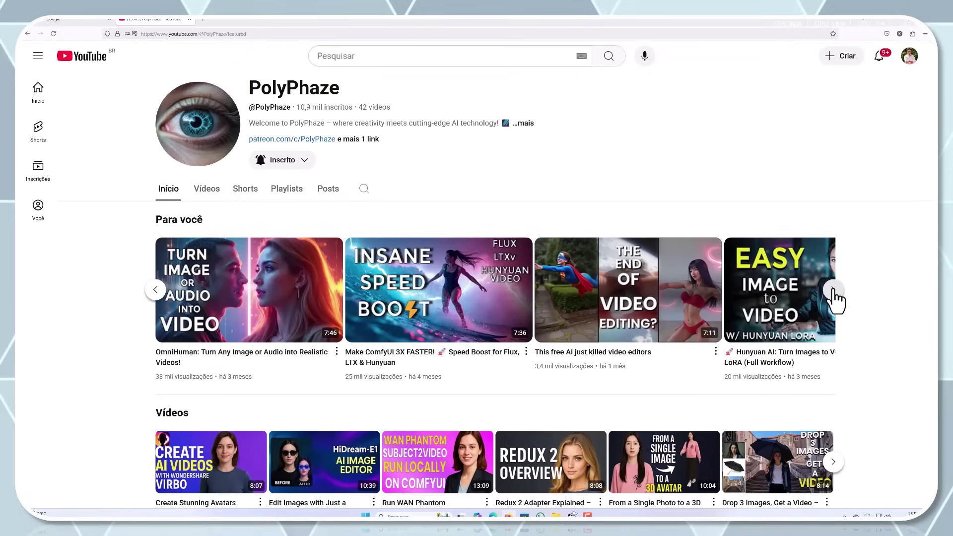
click(834, 291)
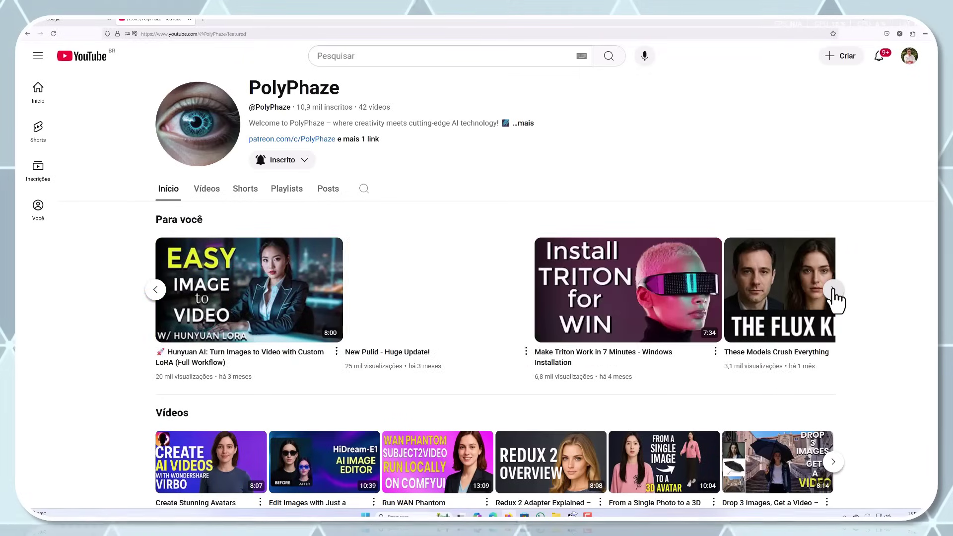
click(833, 291)
scroll(835, 299, down, 3)
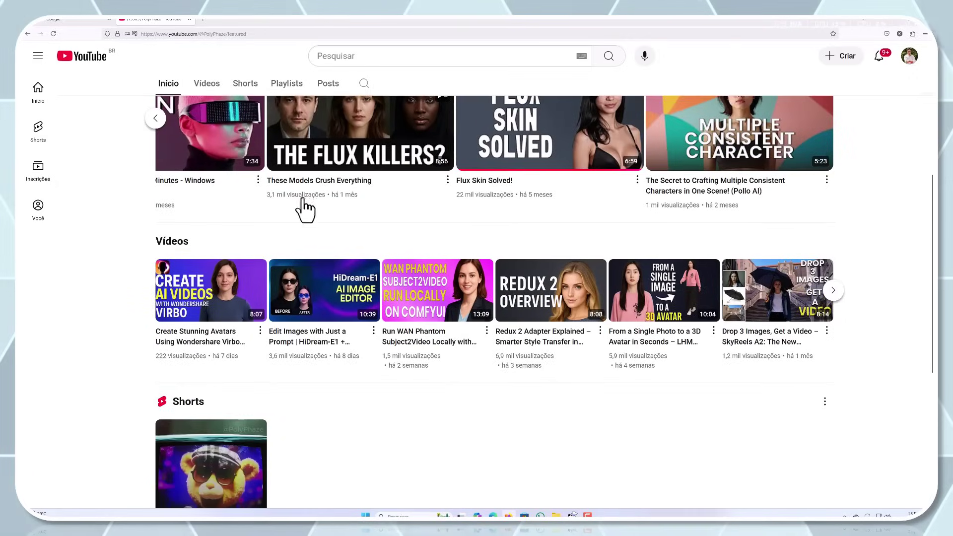
scroll(308, 228, down, 3)
scroll(314, 230, up, 8)
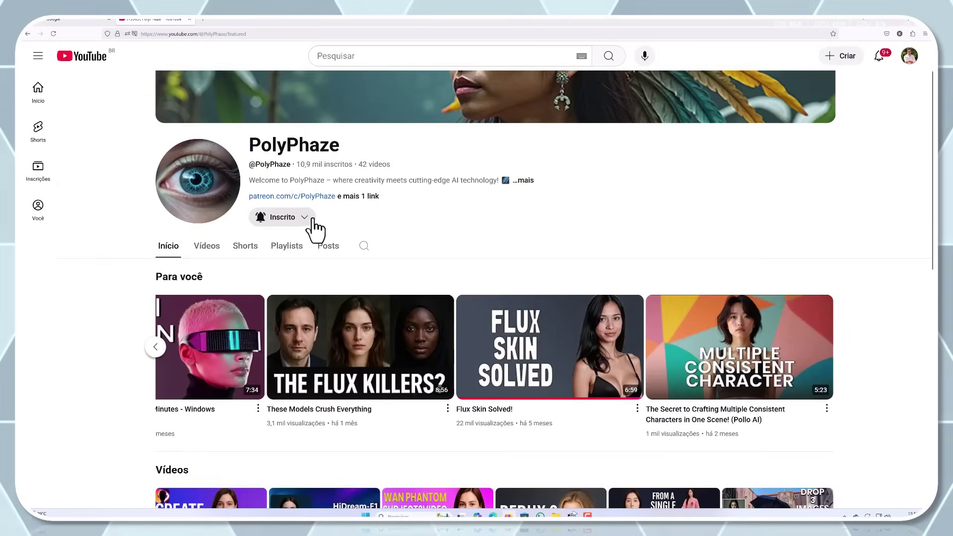
Search Google for 'chroma' via the suggestion 'chroma: open-source, uncensored, and built for the community'
click(68, 20)
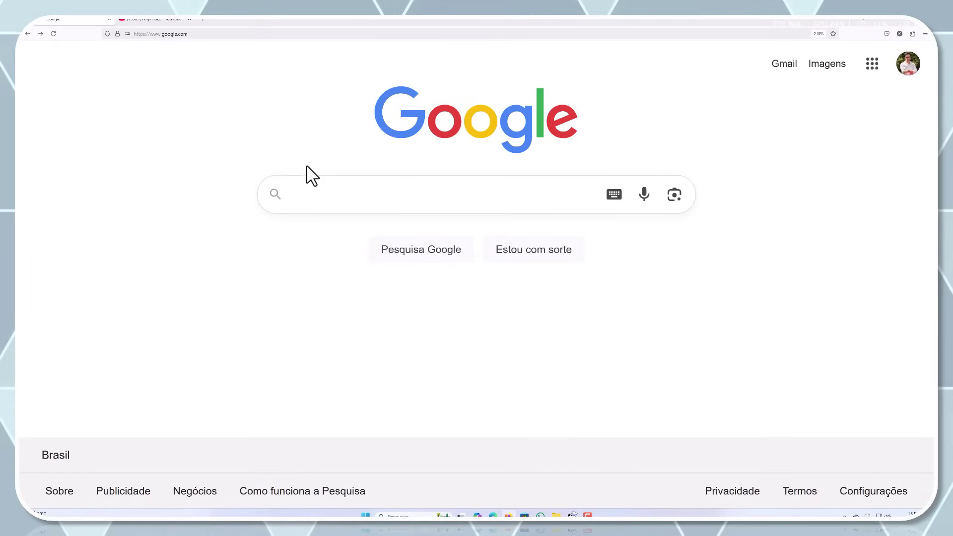
click(336, 194)
text(chroma)
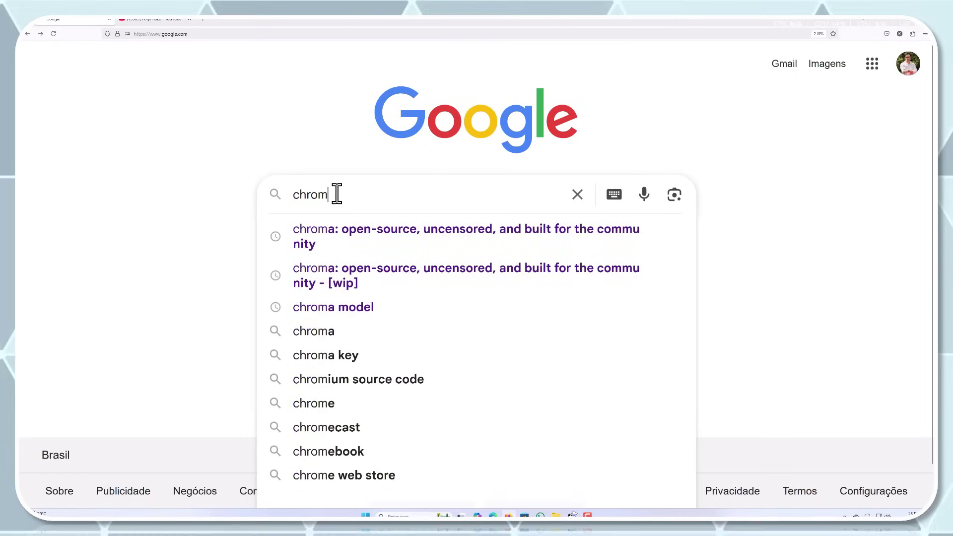
click(382, 244)
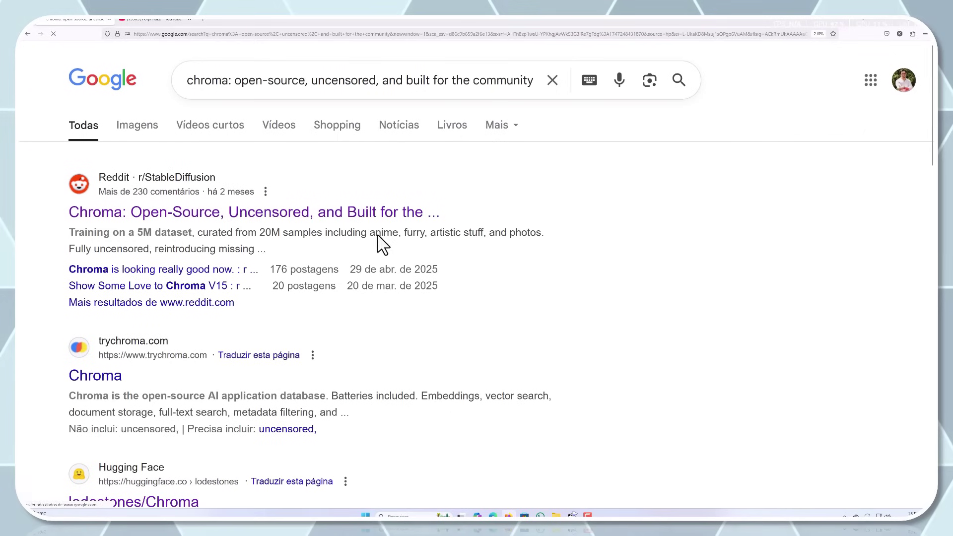
scroll(282, 256, down, 3)
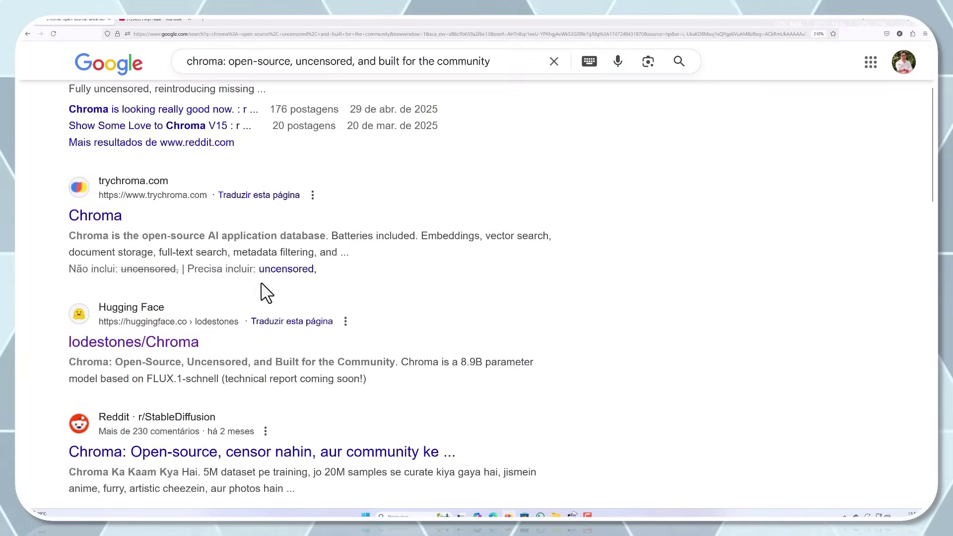
Open the lodestones/Chroma model card, select 'FLUX.1-schnell', and scroll through the description
click(165, 347)
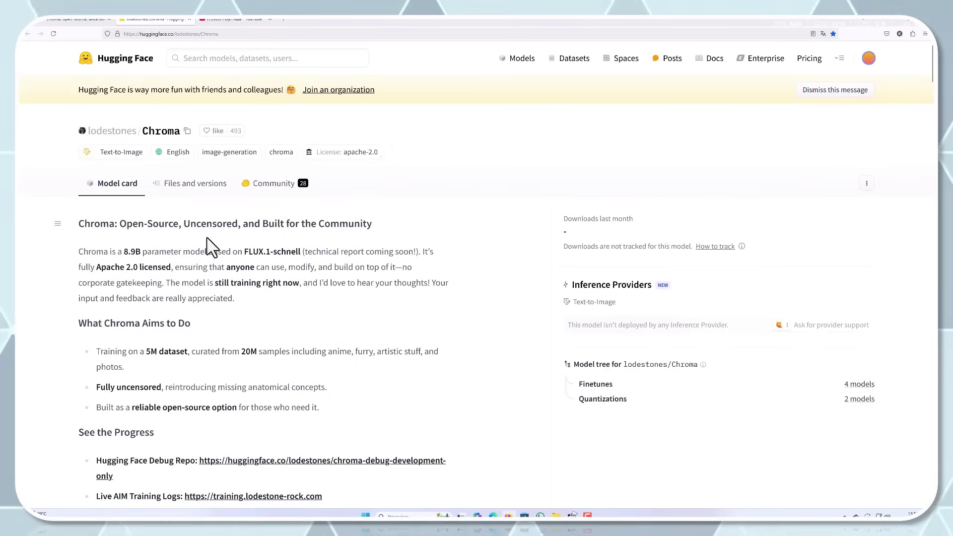
drag(249, 252, 309, 251)
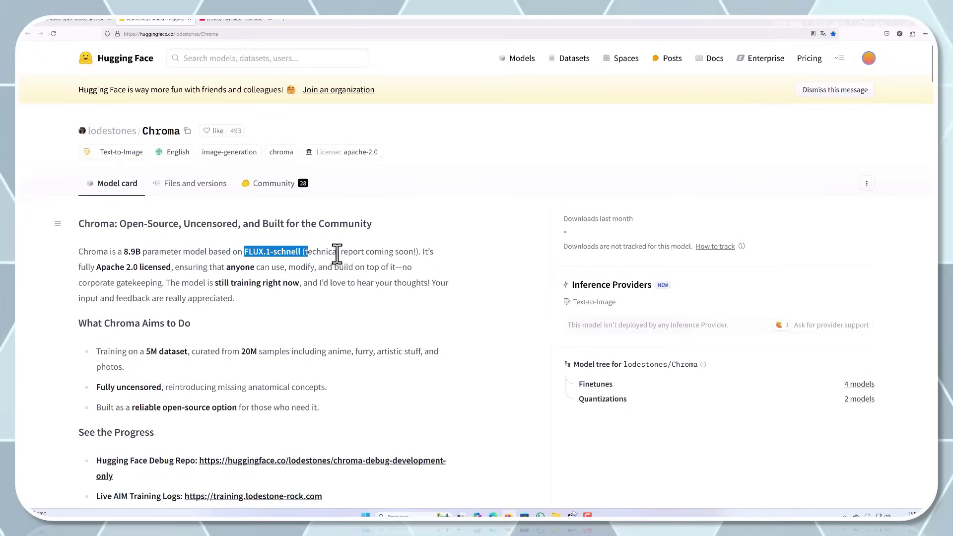
click(402, 253)
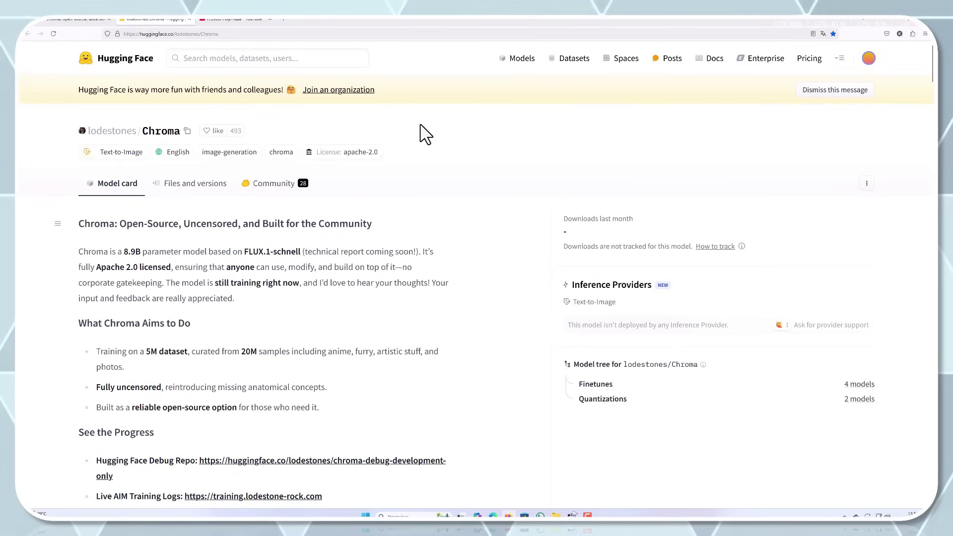
scroll(426, 134, down, 1)
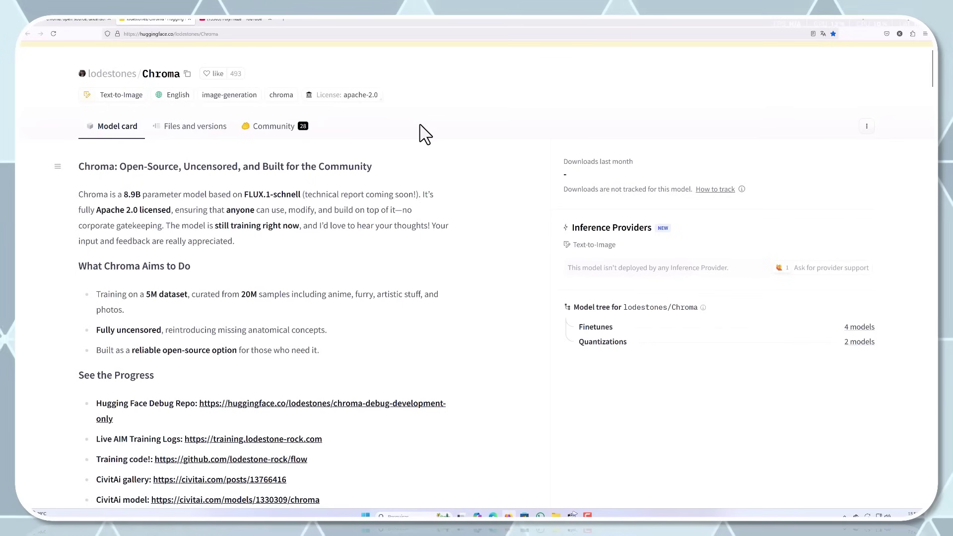
scroll(426, 134, down, 1)
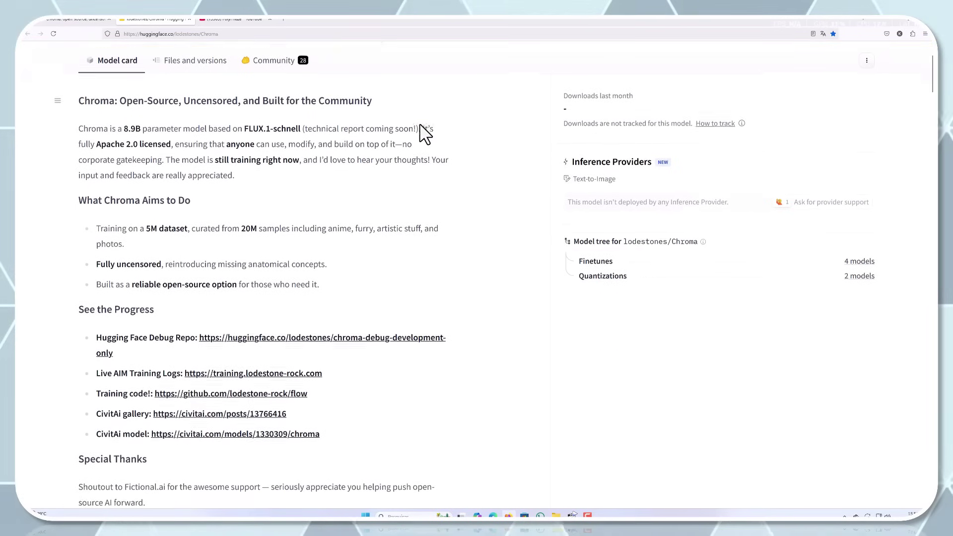
scroll(425, 134, down, 1)
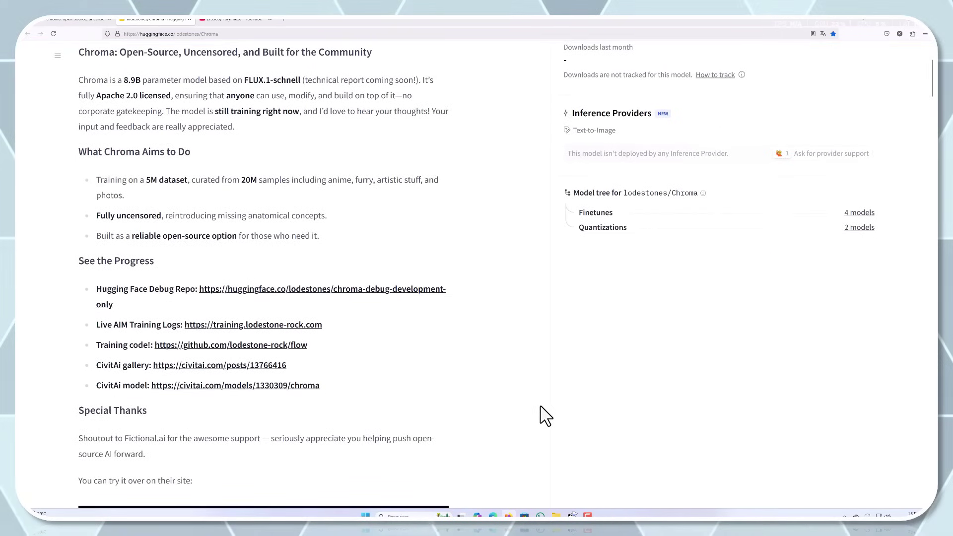
Check the clipboard history with Win+V, then select the phrase 'Apache 2.0 licensed'
key(super+v)
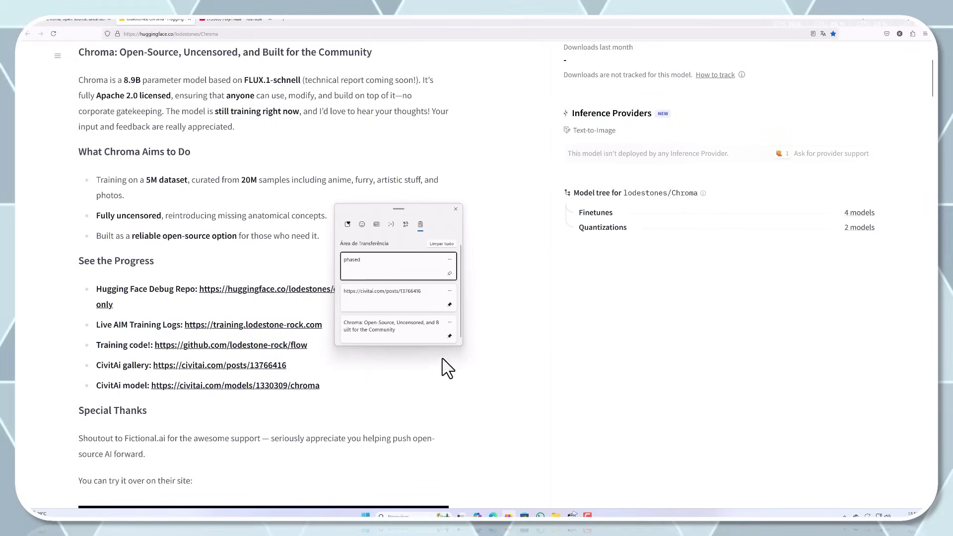
click(413, 298)
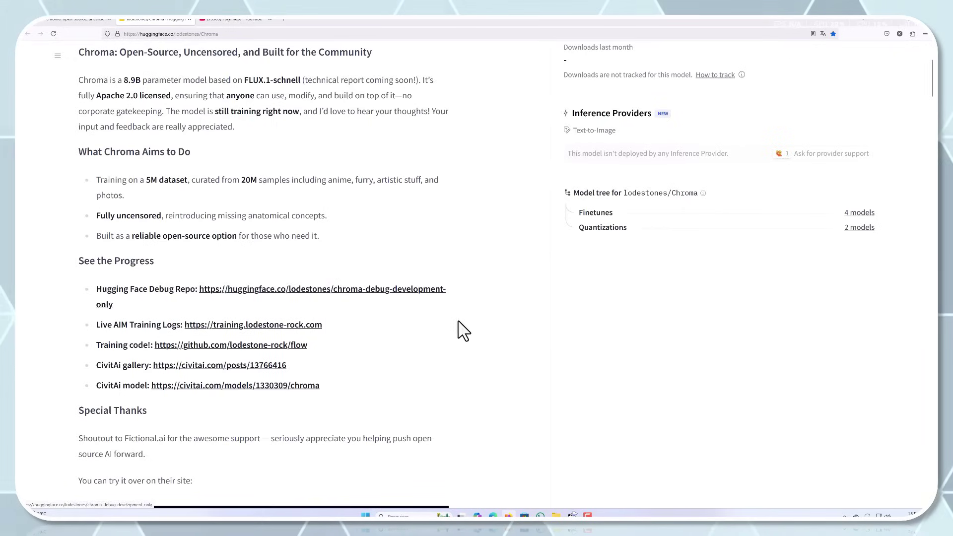
drag(130, 97, 169, 97)
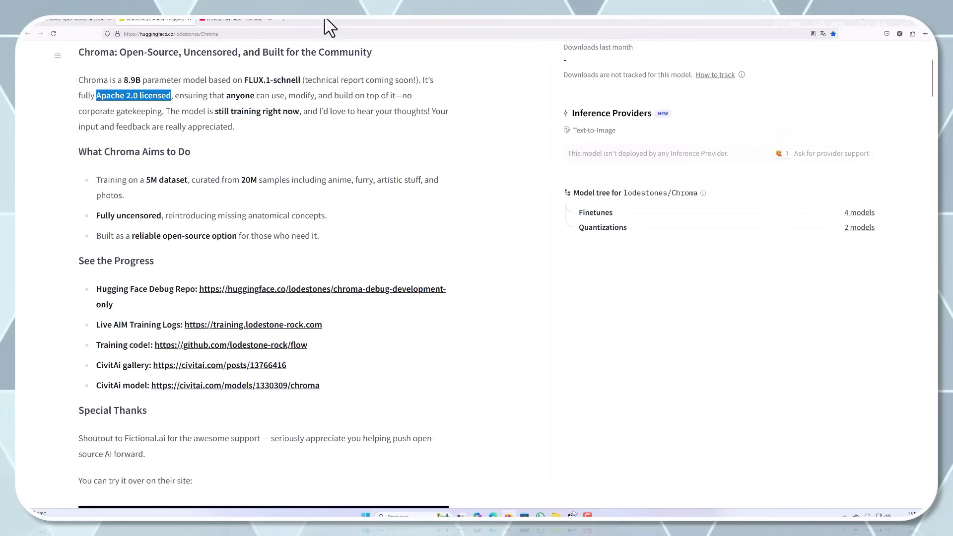
Paste the Civitai Chroma gallery post link into the address bar
click(76, 19)
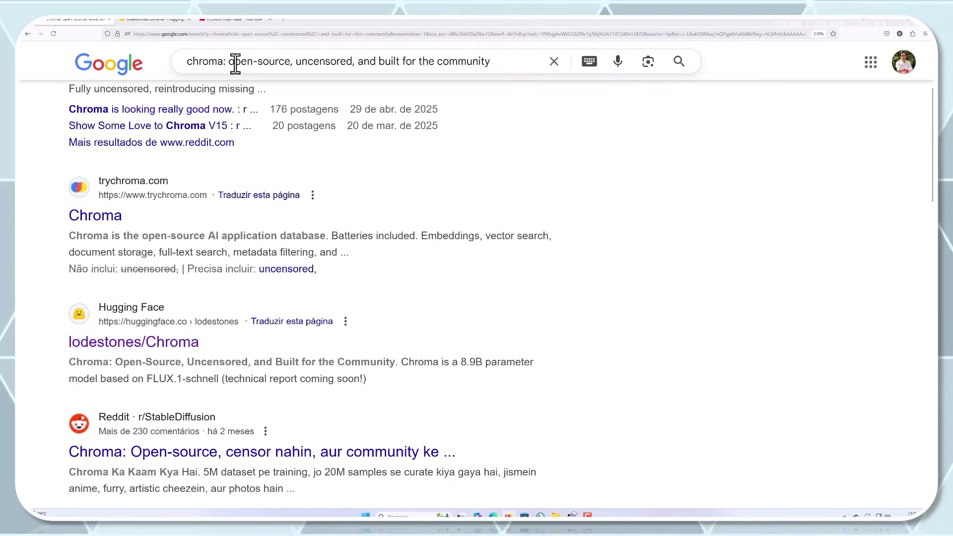
right_click(230, 36)
click(260, 118)
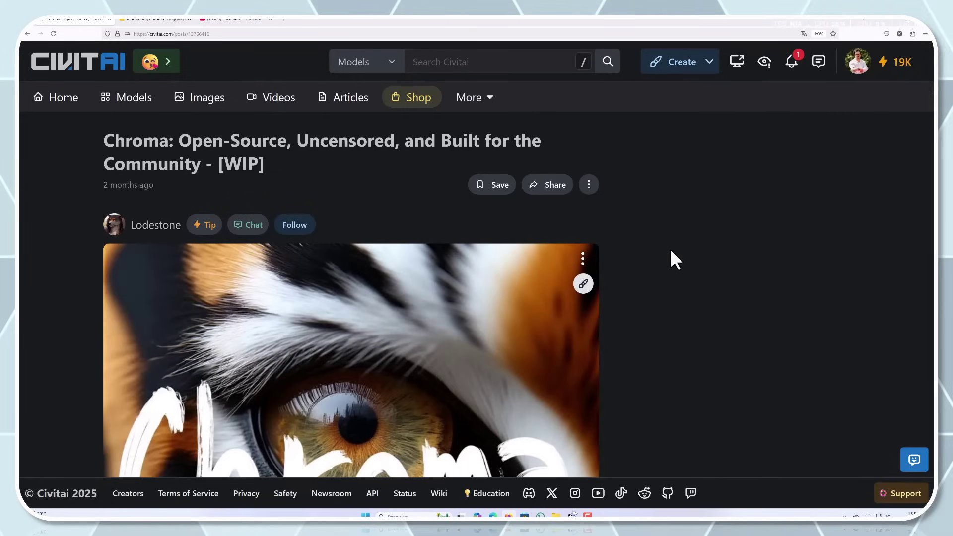
Scroll through the post's sample images down to the tags and 'Hey everyone!' description
scroll(671, 251, down, 3)
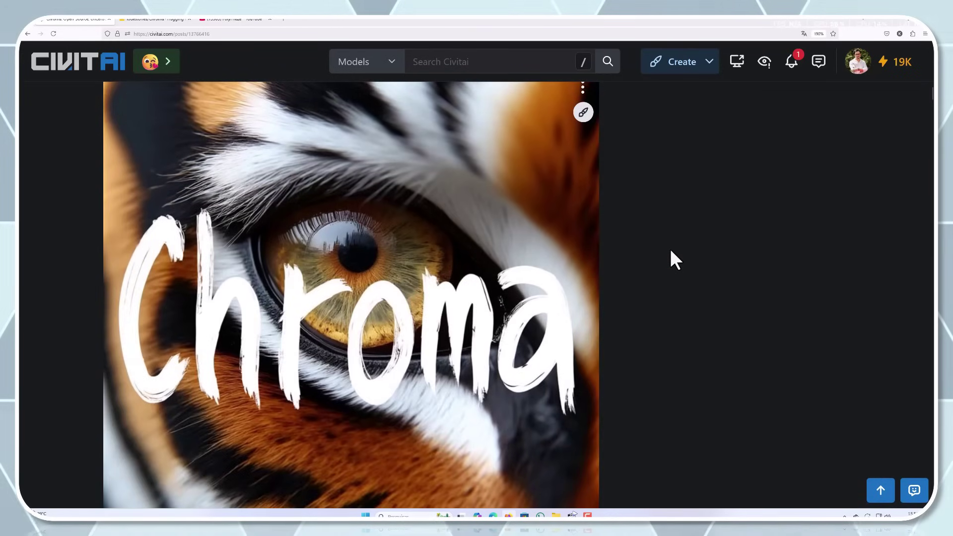
scroll(670, 251, down, 10)
scroll(670, 251, down, 8)
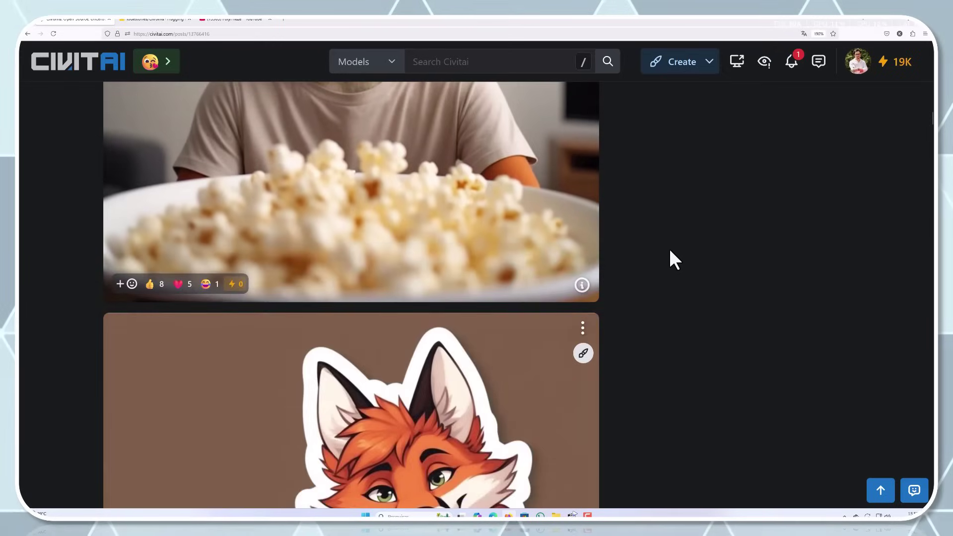
scroll(670, 250, down, 9)
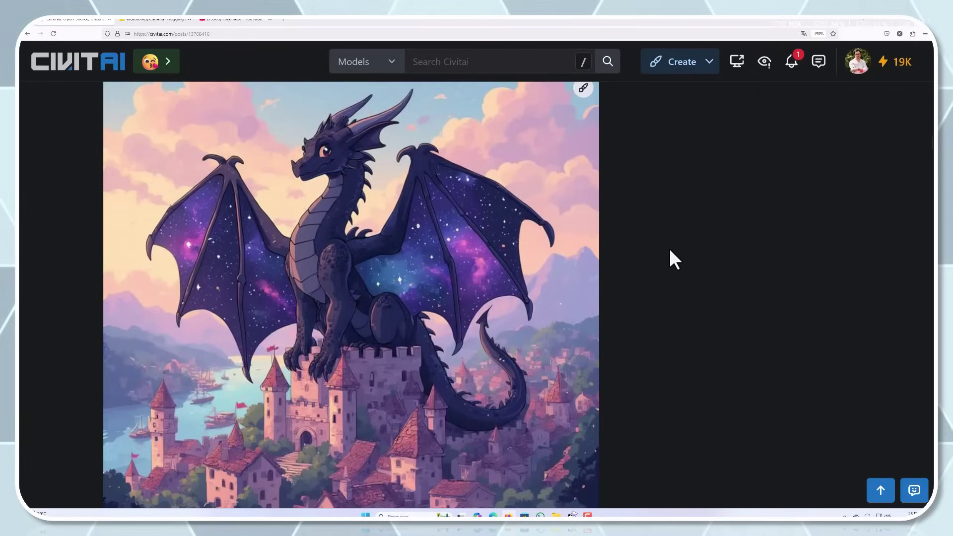
scroll(670, 252, down, 6)
scroll(669, 248, down, 7)
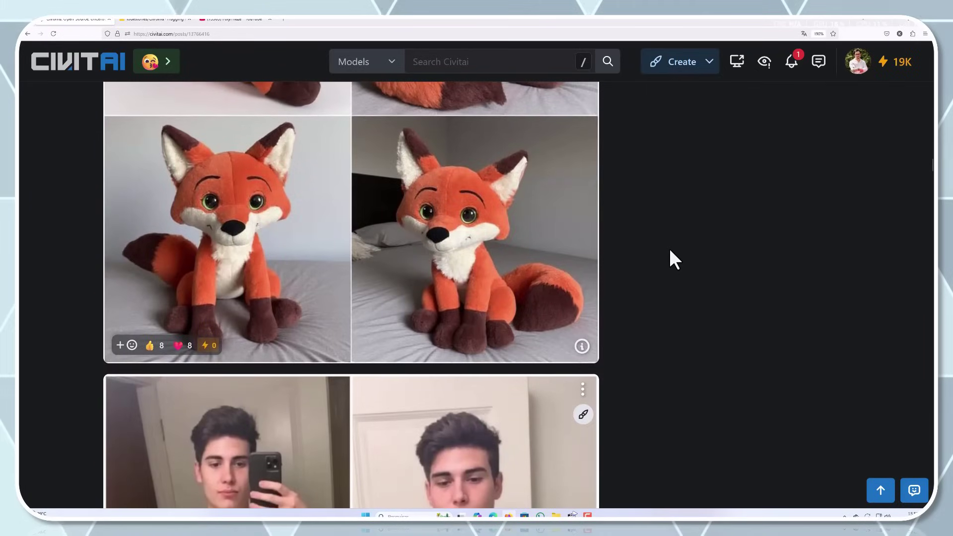
scroll(669, 248, down, 6)
scroll(669, 249, down, 5)
scroll(669, 248, down, 3)
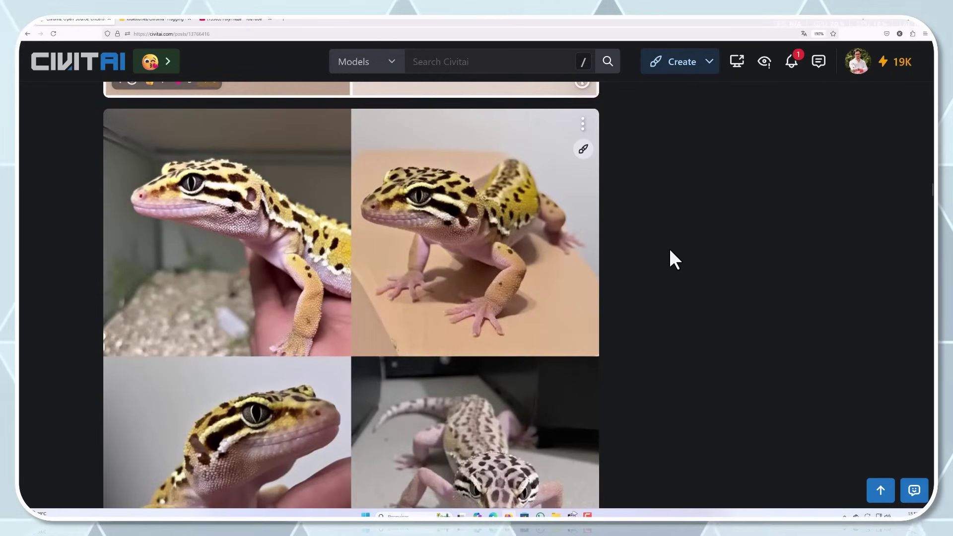
scroll(668, 248, down, 2)
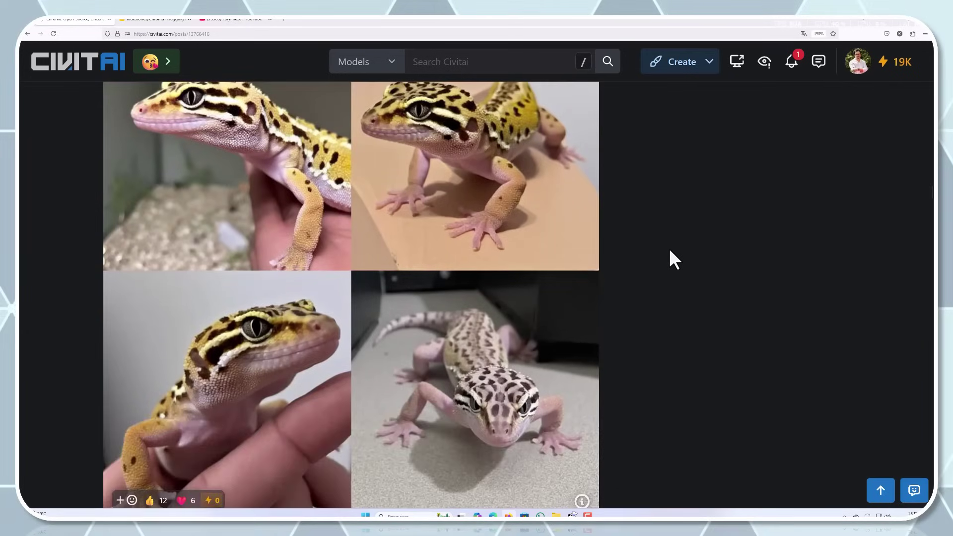
scroll(670, 252, down, 8)
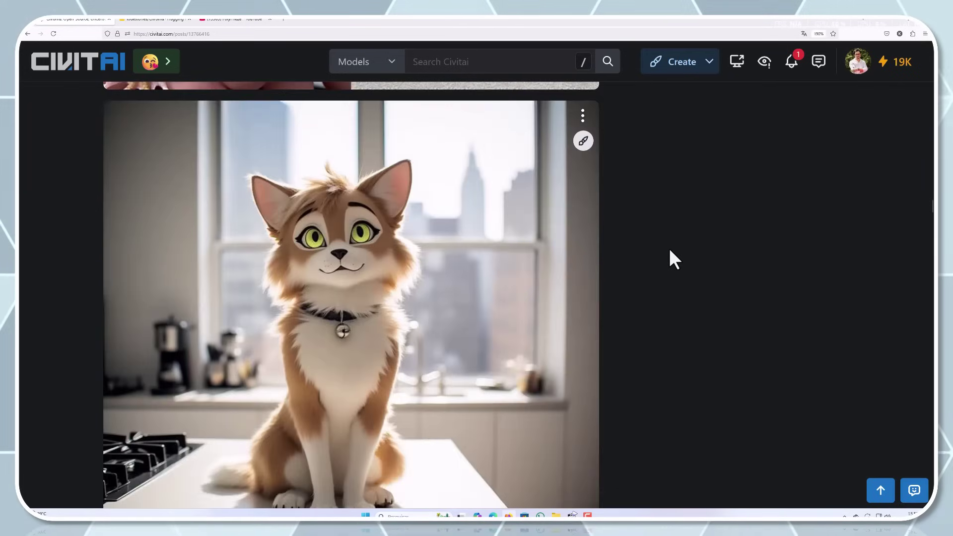
scroll(670, 251, down, 6)
scroll(670, 251, down, 5)
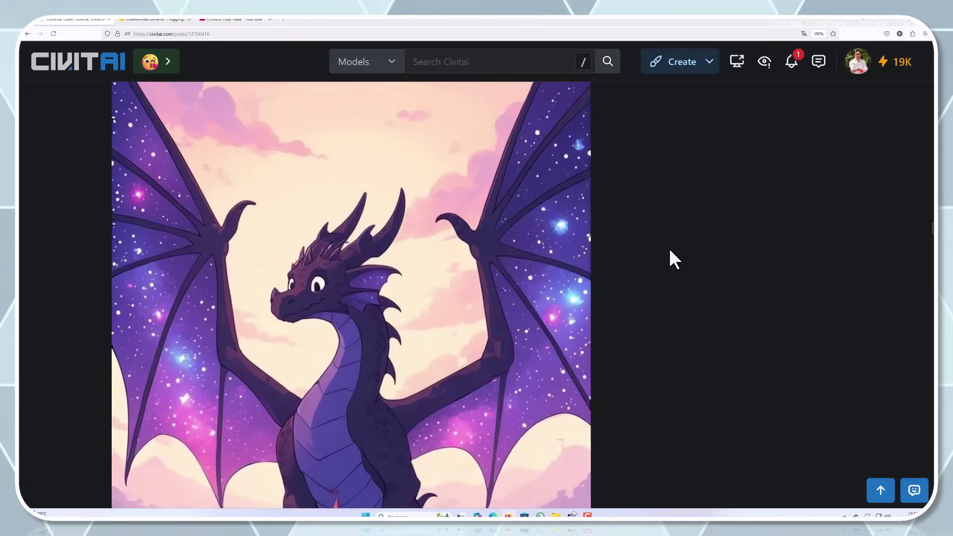
scroll(669, 258, down, 7)
scroll(669, 251, down, 7)
scroll(670, 251, down, 3)
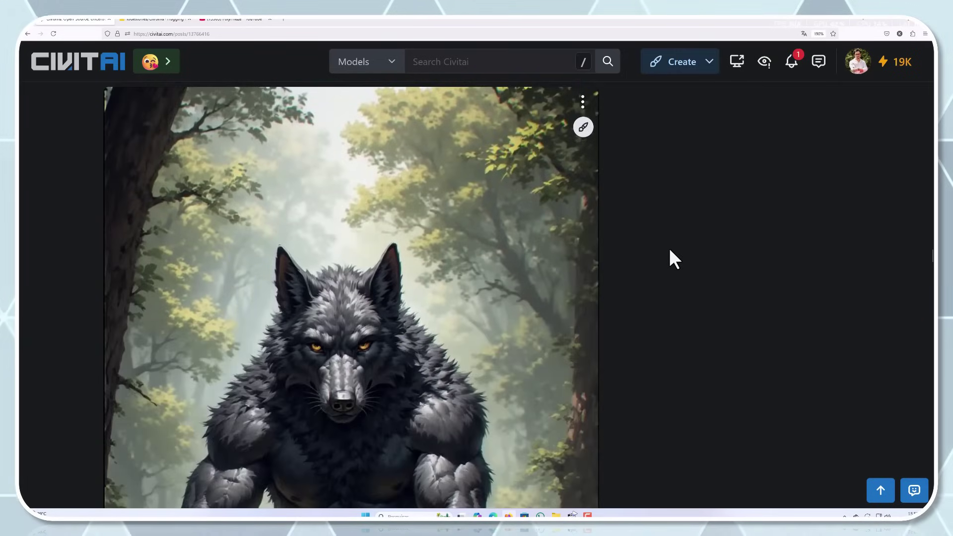
scroll(670, 251, down, 3)
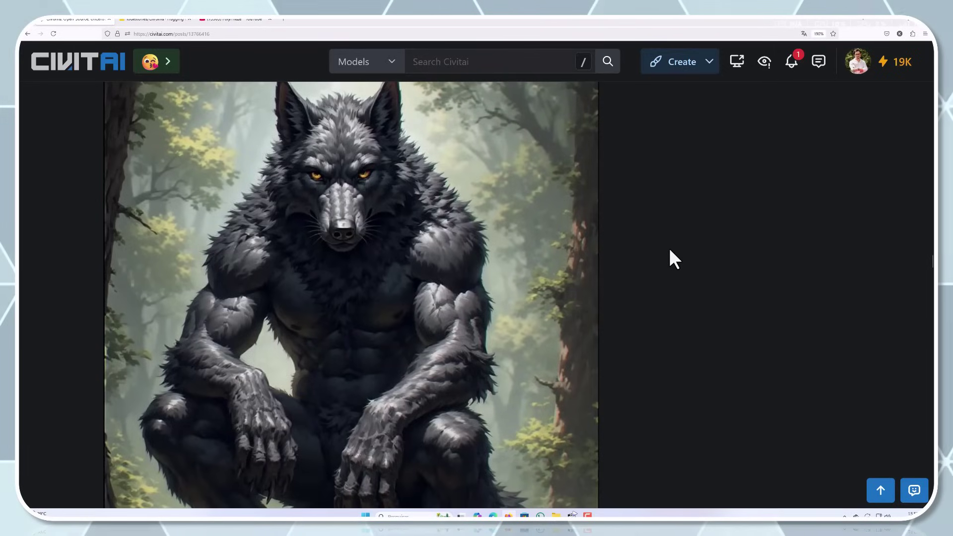
scroll(669, 248, down, 4)
scroll(669, 248, down, 4)
scroll(669, 248, down, 5)
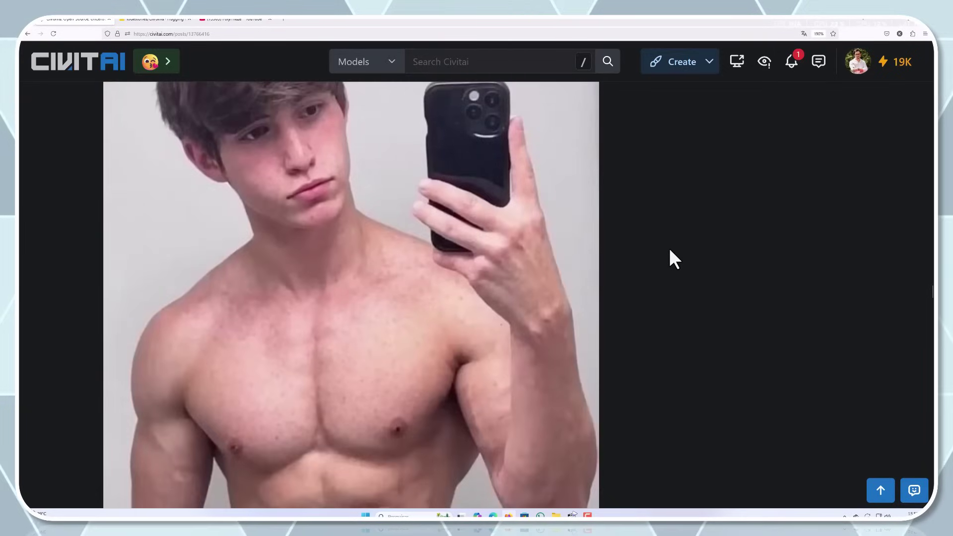
scroll(669, 248, down, 4)
scroll(669, 248, down, 4)
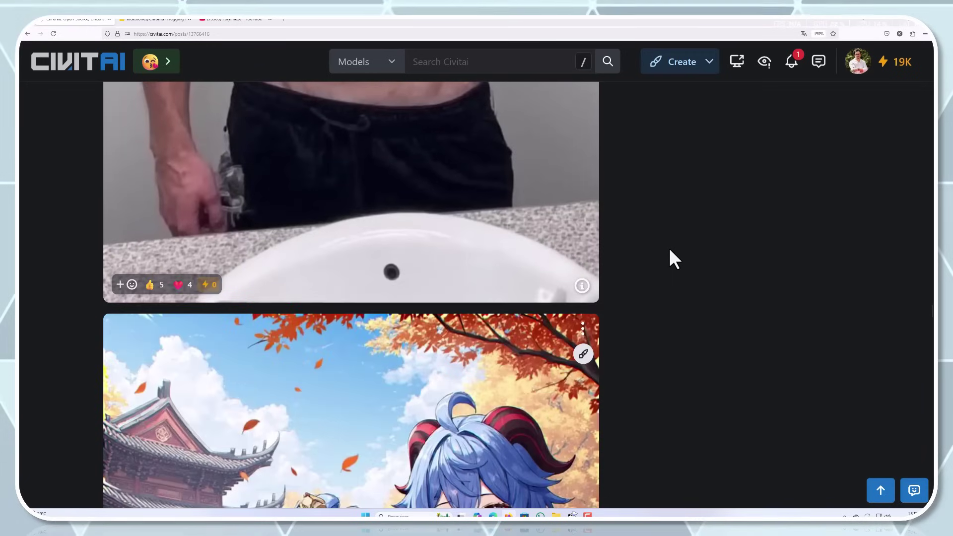
scroll(669, 249, down, 4)
scroll(668, 248, down, 2)
scroll(669, 248, down, 4)
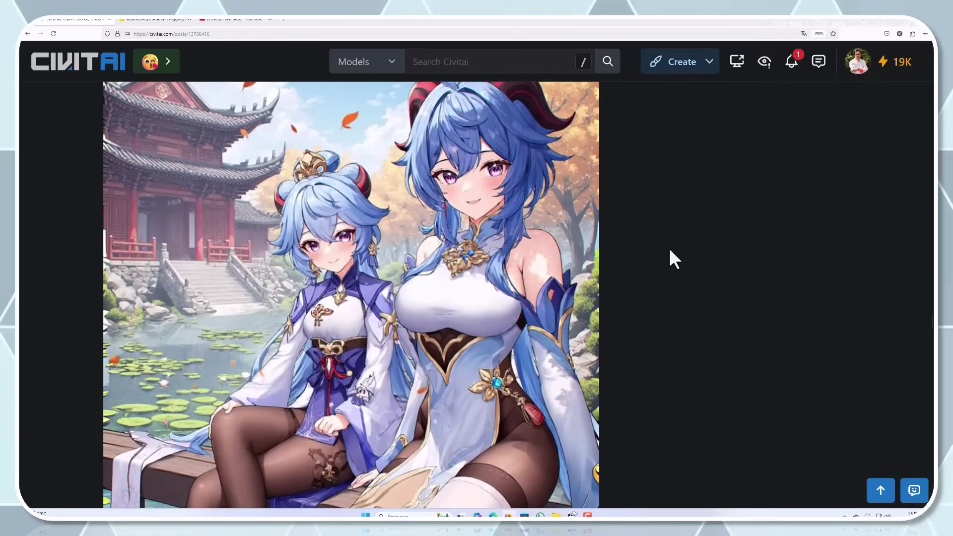
scroll(669, 248, down, 10)
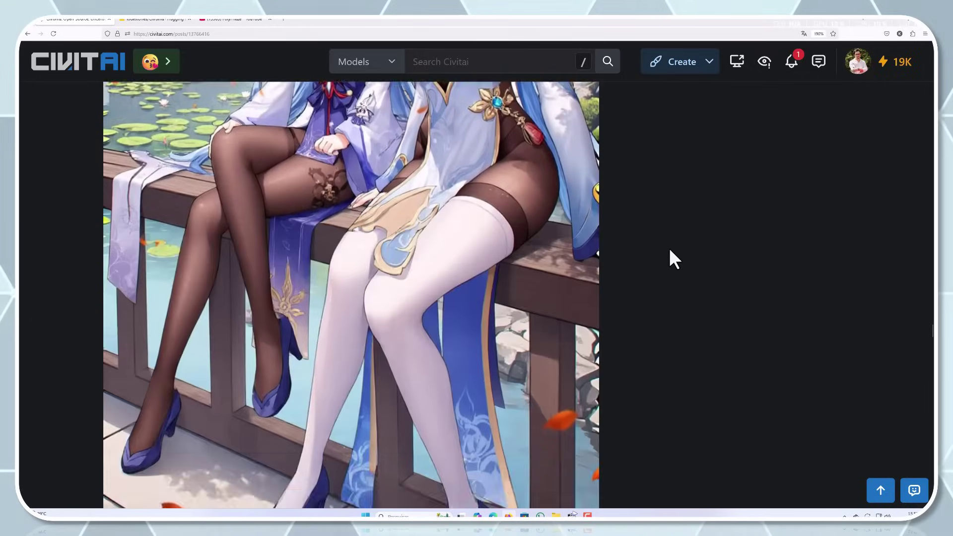
scroll(669, 248, down, 6)
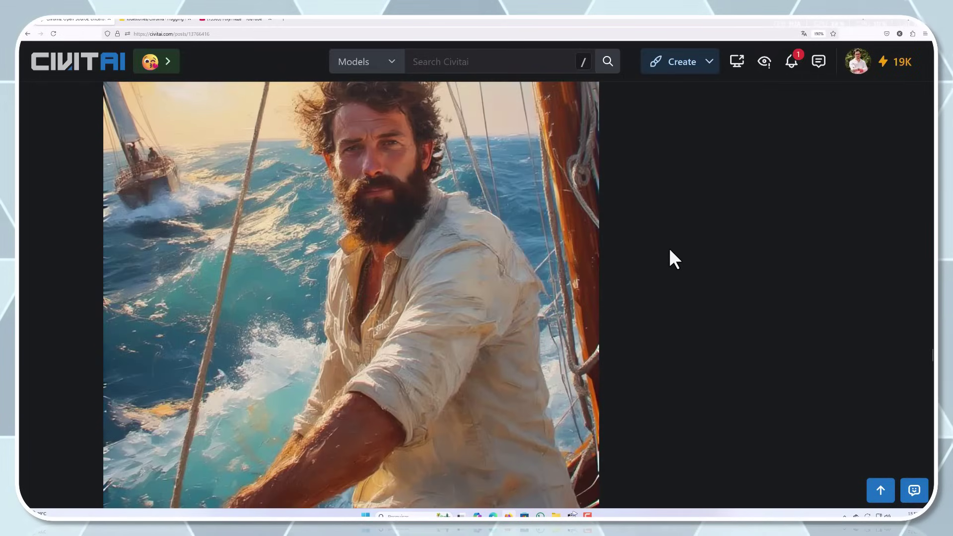
scroll(669, 248, down, 10)
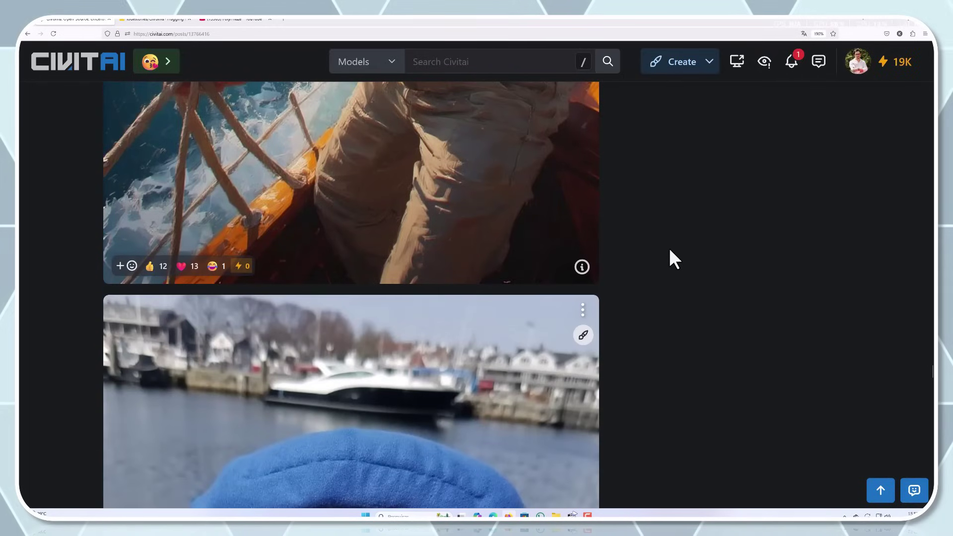
scroll(669, 248, down, 10)
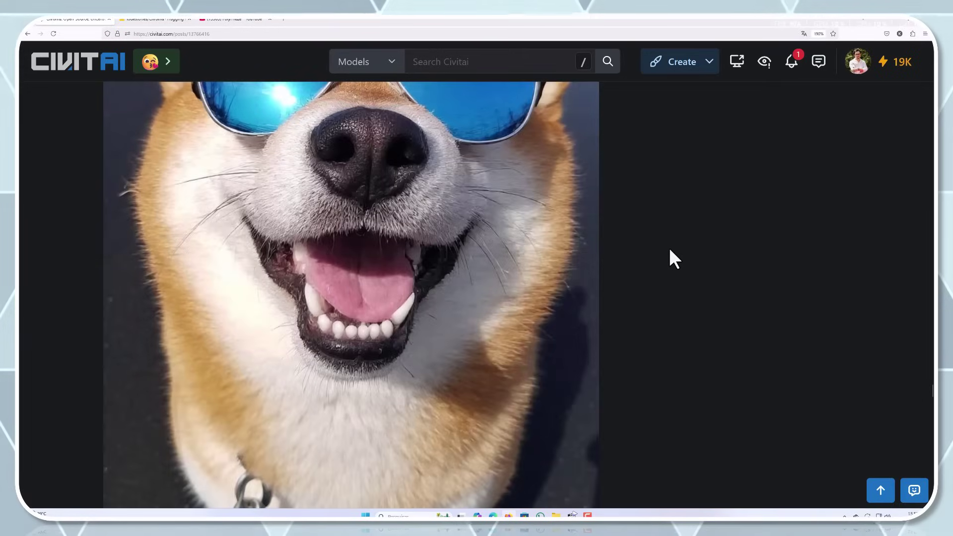
scroll(669, 248, down, 6)
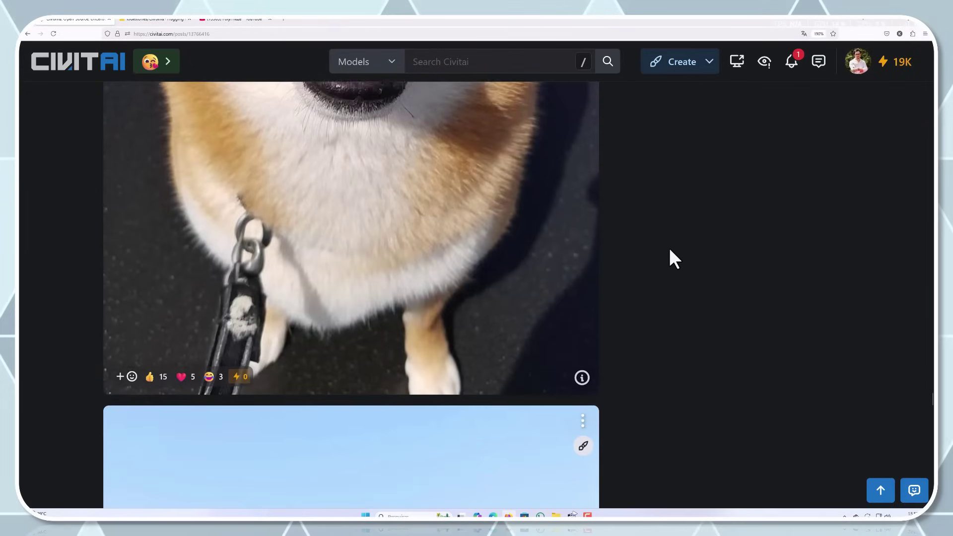
scroll(669, 248, down, 8)
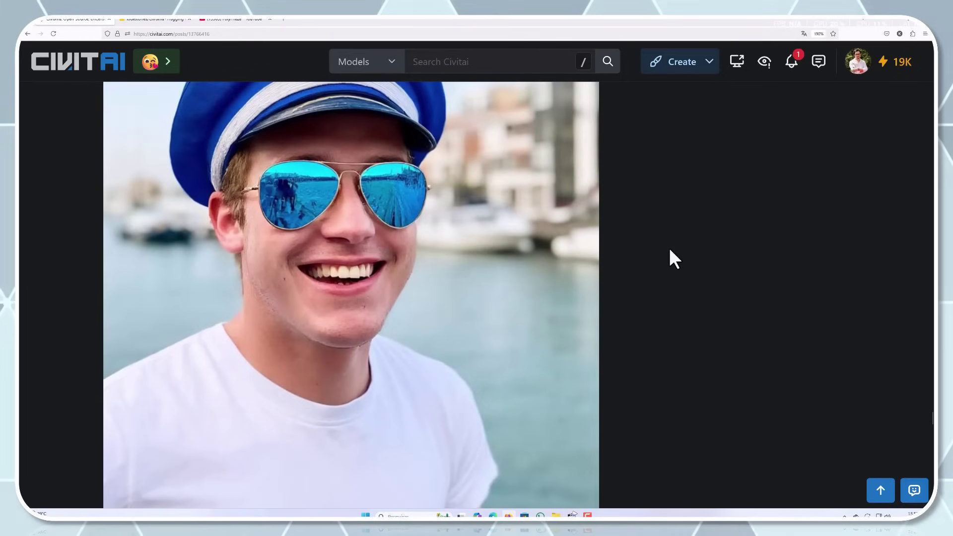
scroll(669, 248, down, 12)
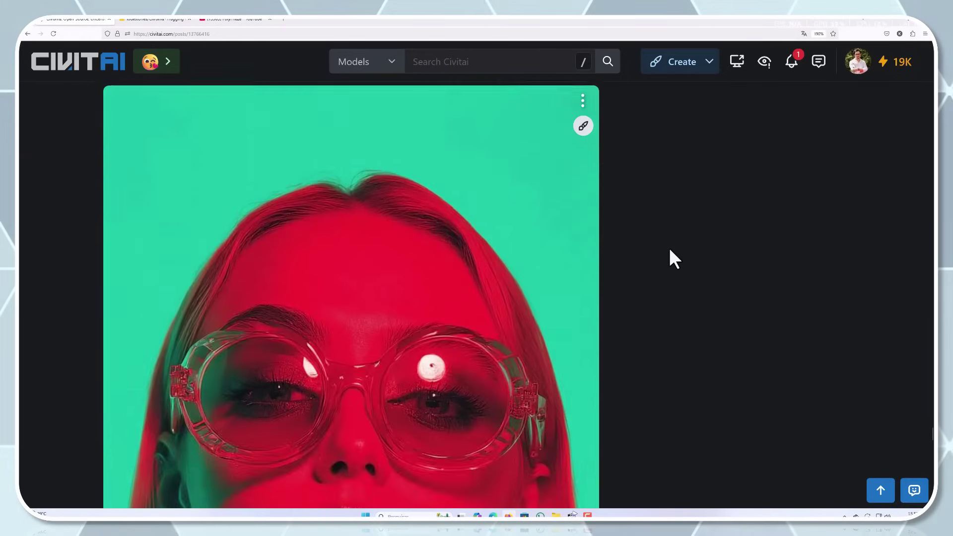
scroll(669, 248, down, 3)
scroll(669, 248, down, 5)
scroll(669, 247, down, 8)
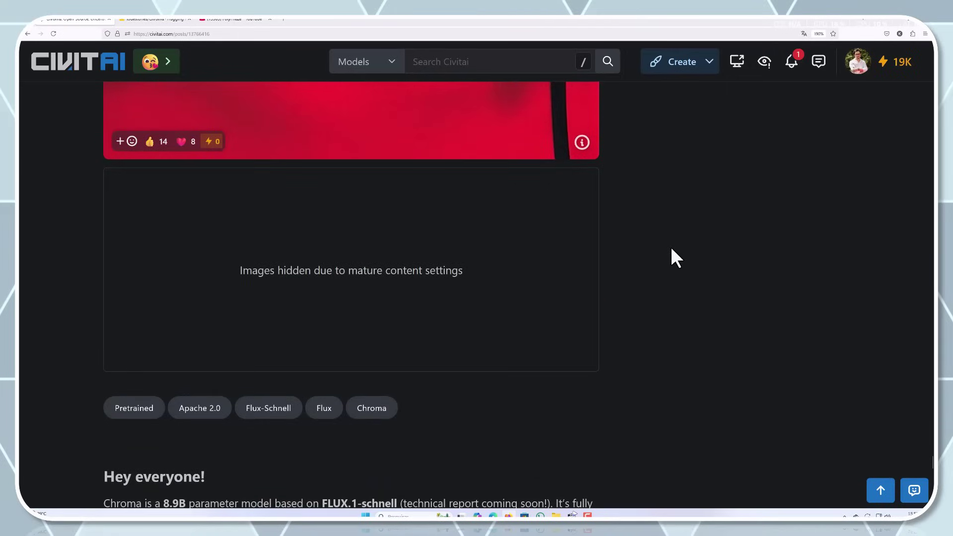
Read the description, highlighting the '20M samples' figure, down to See the Progress
scroll(338, 242, down, 2)
scroll(339, 242, down, 2)
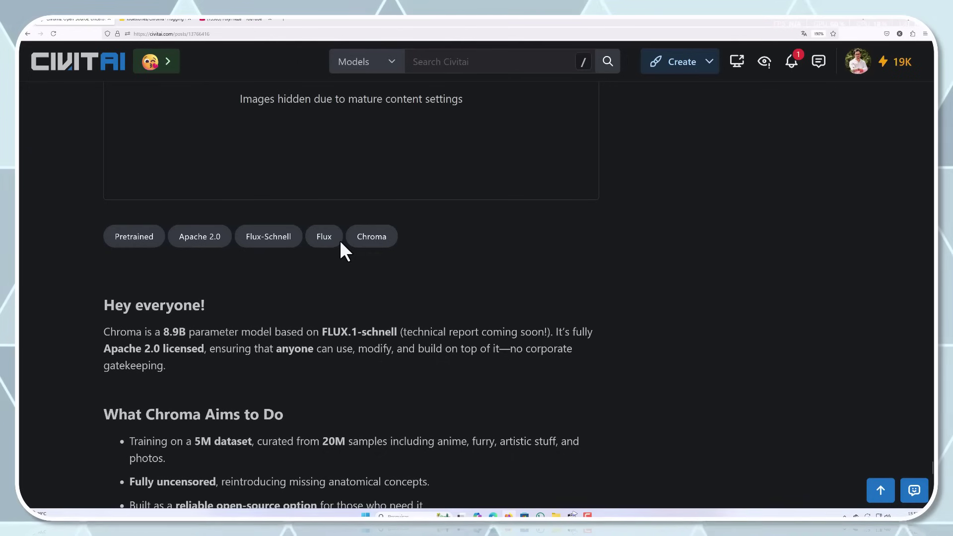
scroll(340, 243, down, 4)
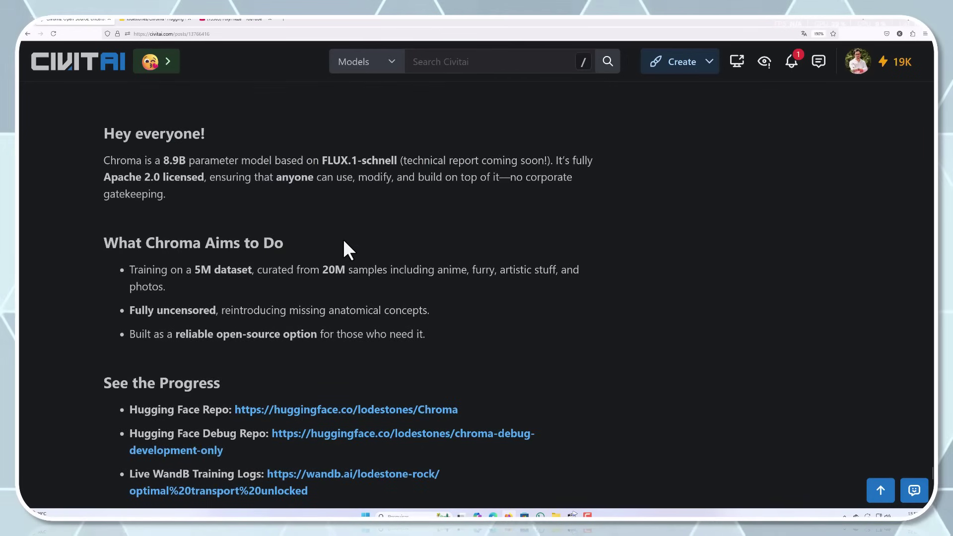
drag(323, 270, 448, 271)
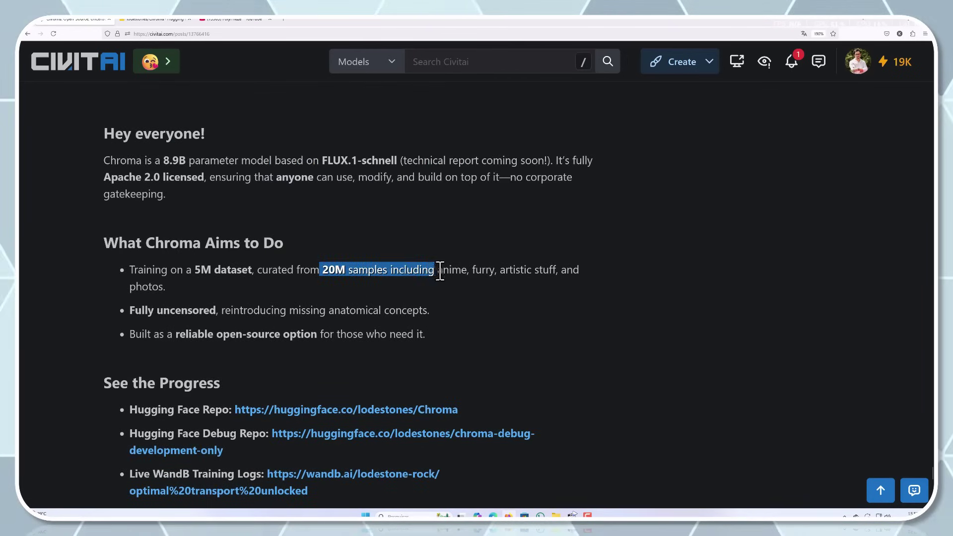
click(613, 277)
scroll(602, 254, down, 3)
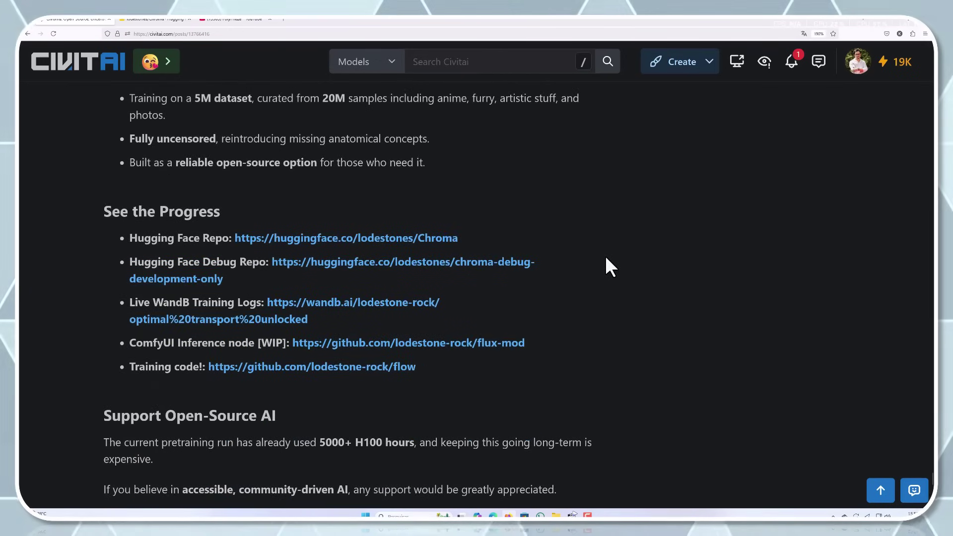
scroll(606, 258, down, 2)
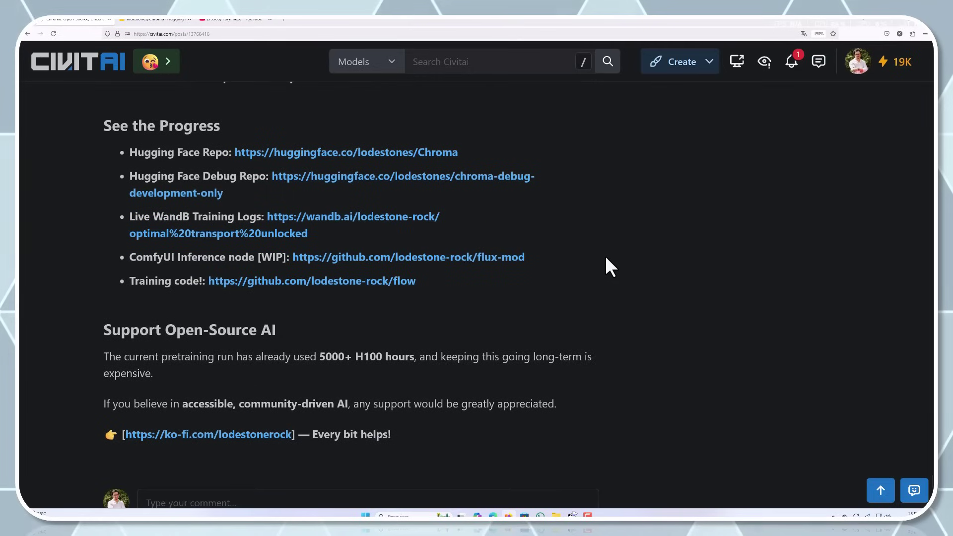
Scroll the Hugging Face Chroma card to the ComfyUI workflow screenshot and open it in a new tab
click(165, 19)
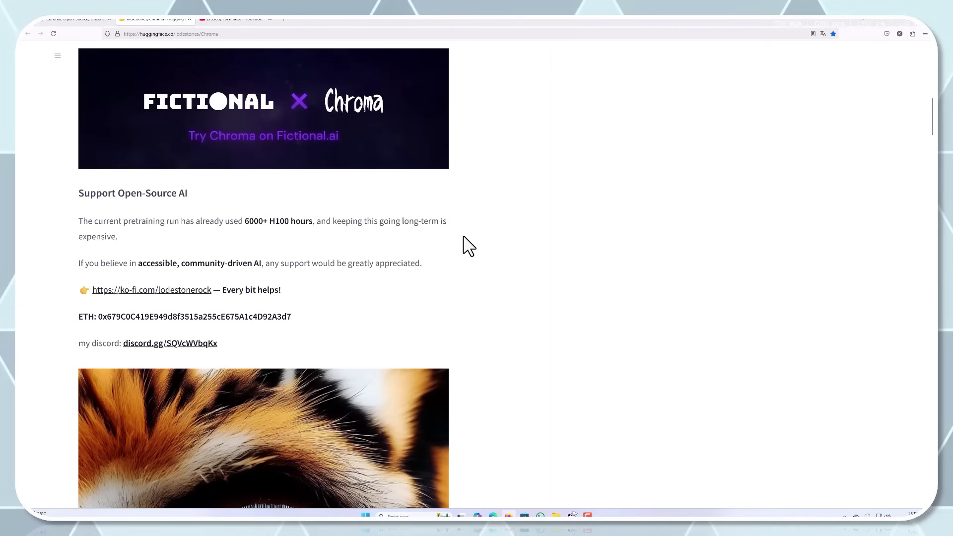
scroll(469, 246, down, 3)
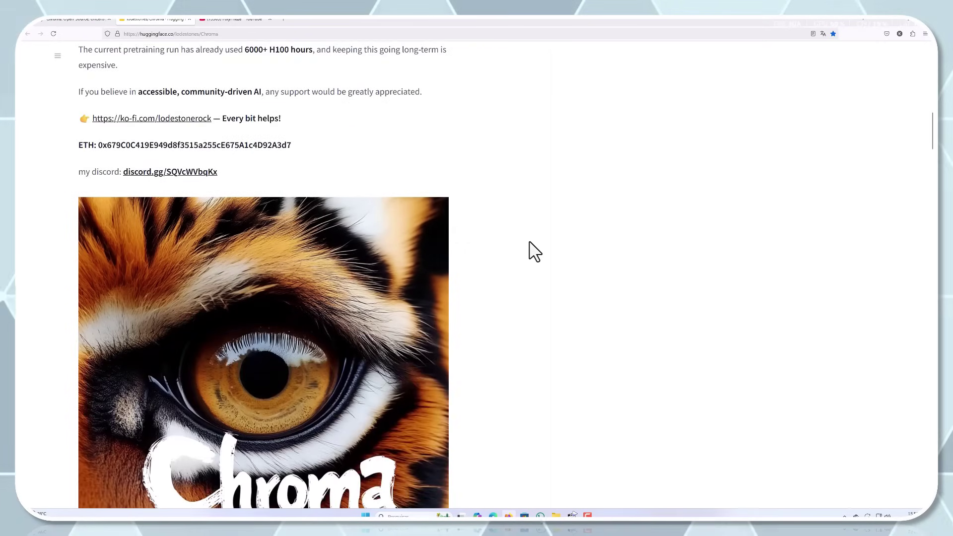
scroll(531, 249, down, 5)
scroll(531, 250, down, 3)
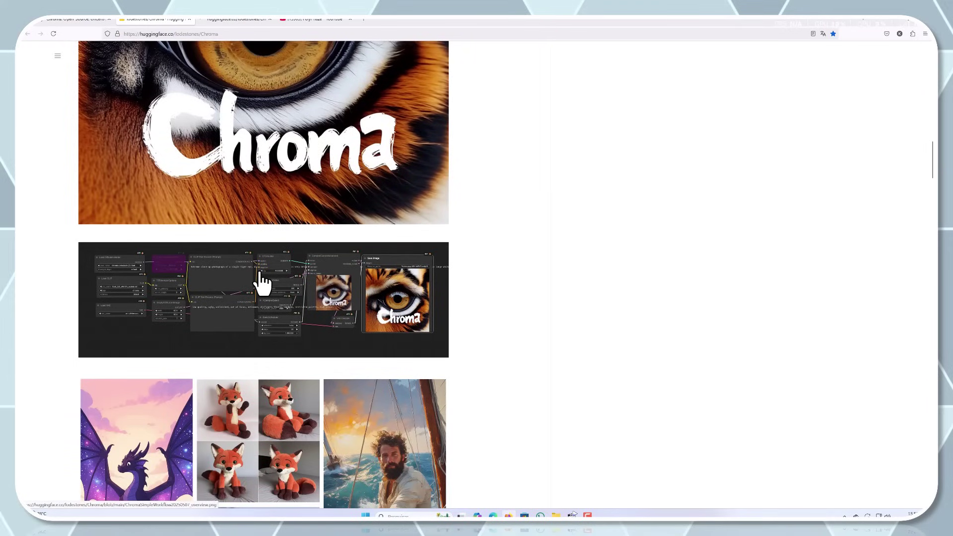
middle_click(292, 283)
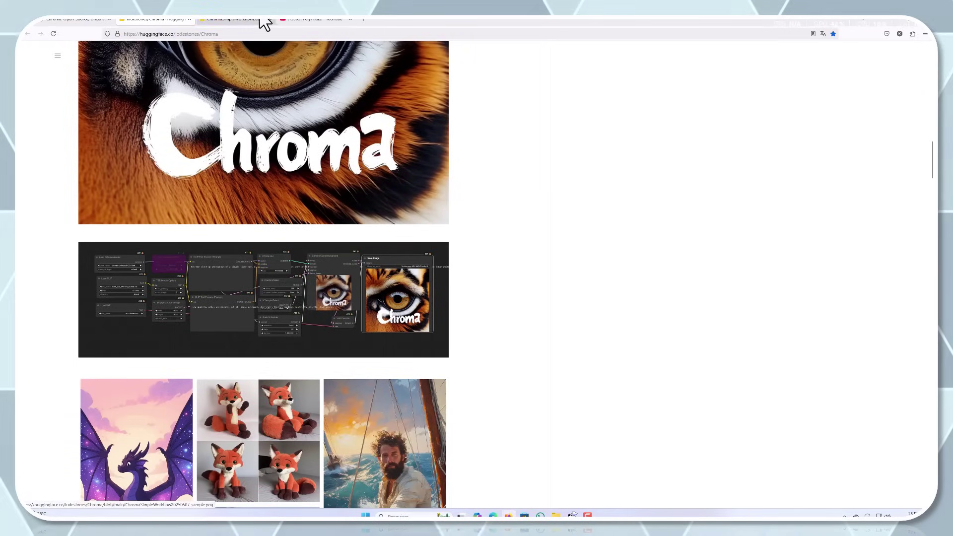
Check the 1.13 MB ChromaSimpleWorkflow20250507_overview.png Git LFS details, then return to lodestones/Chroma
click(220, 20)
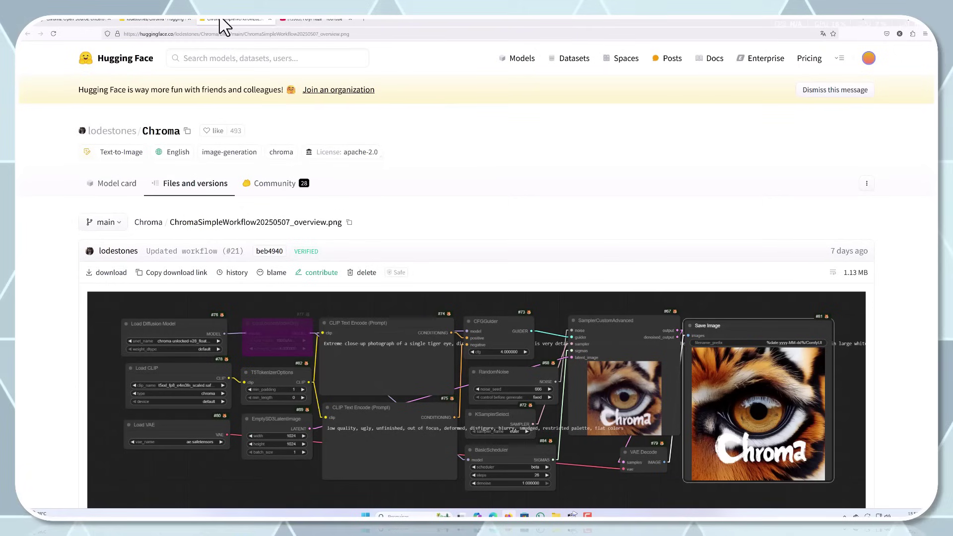
scroll(355, 165, down, 2)
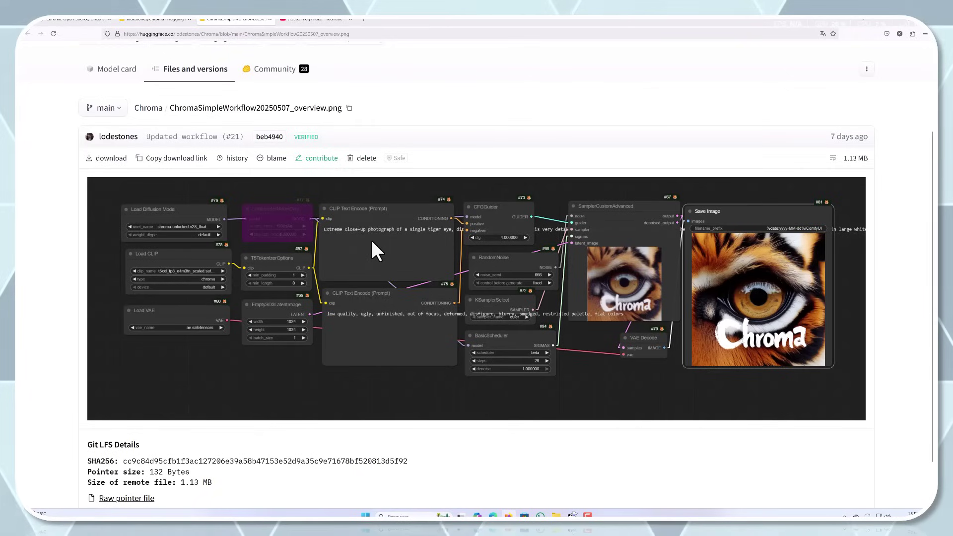
scroll(372, 240, down, 1)
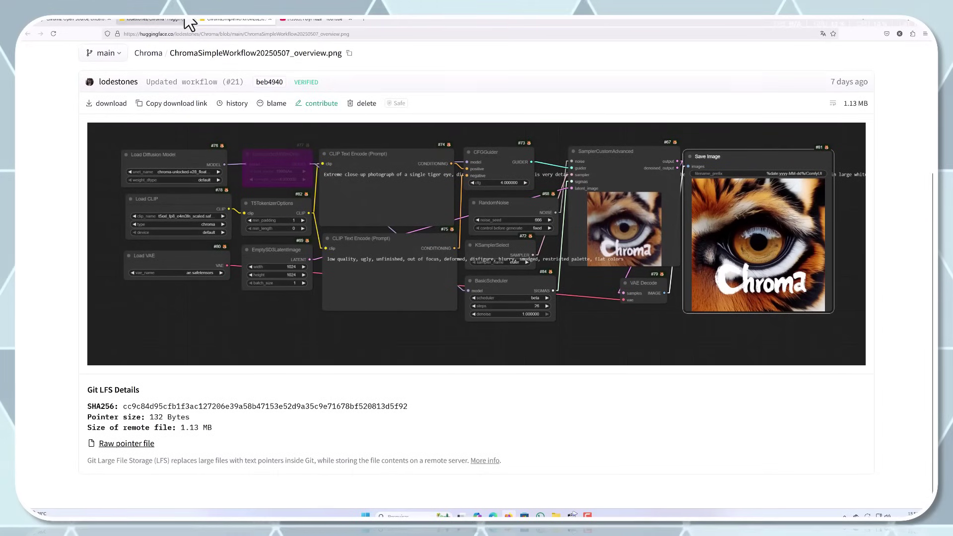
click(159, 21)
Scroll the lodestones/Chroma card past the sample gallery to the Table of Contents
scroll(500, 224, down, 5)
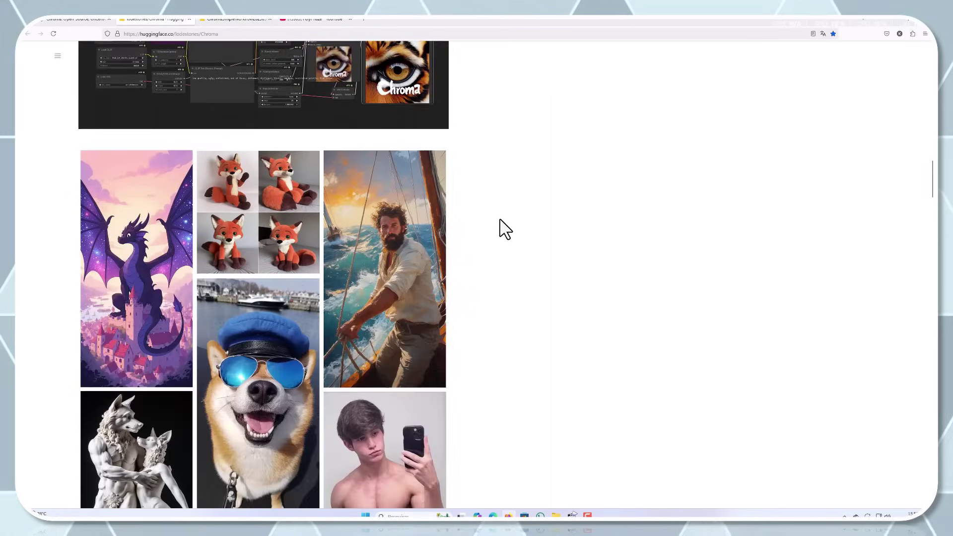
scroll(504, 228, down, 9)
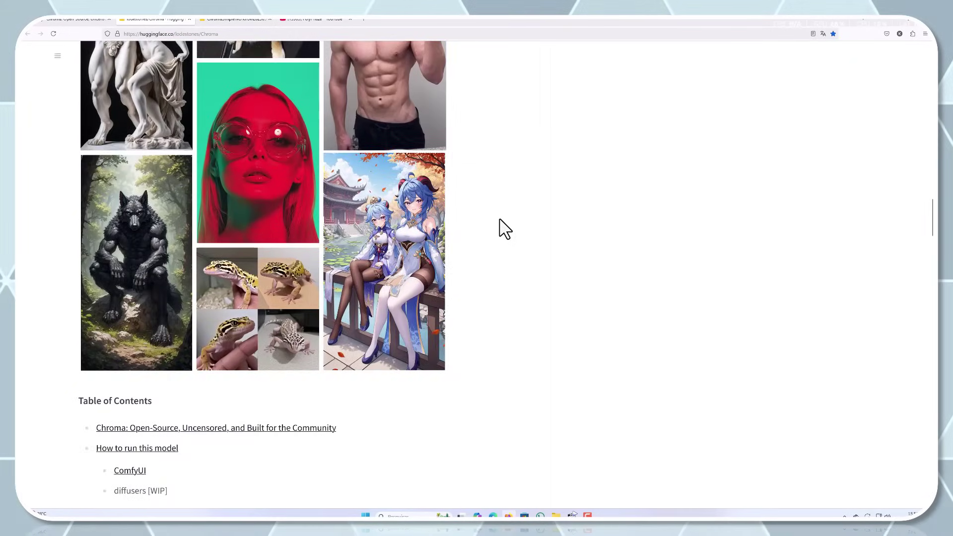
scroll(504, 229, down, 2)
scroll(504, 228, down, 2)
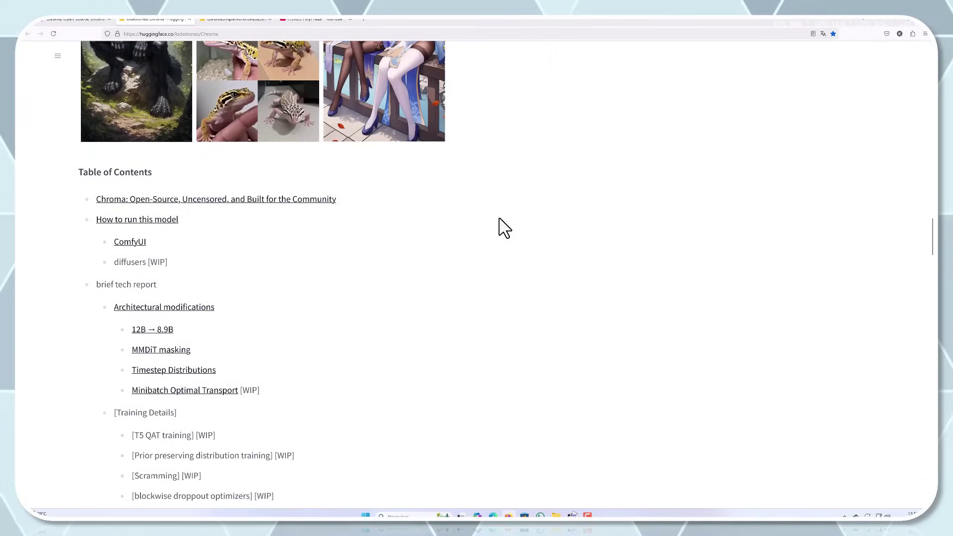
scroll(503, 228, down, 1)
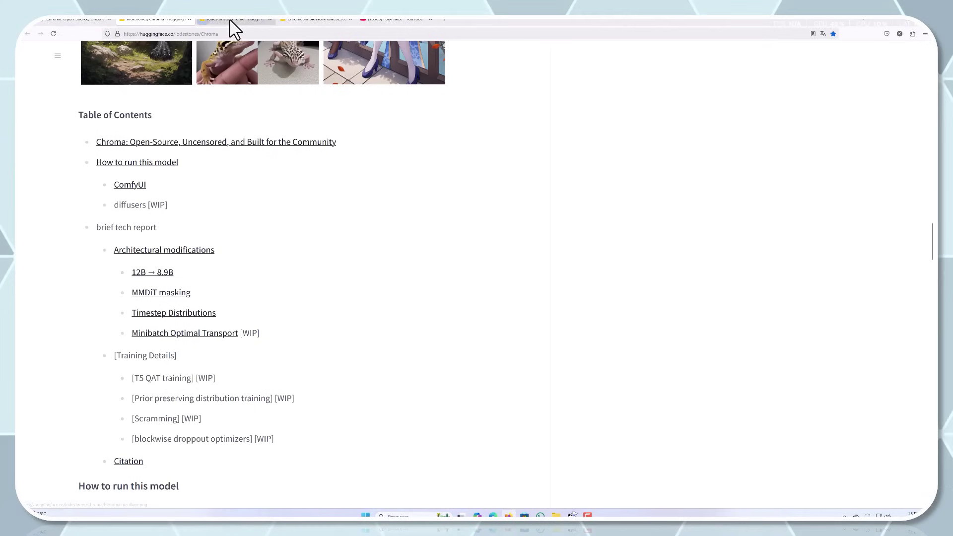
click(229, 19)
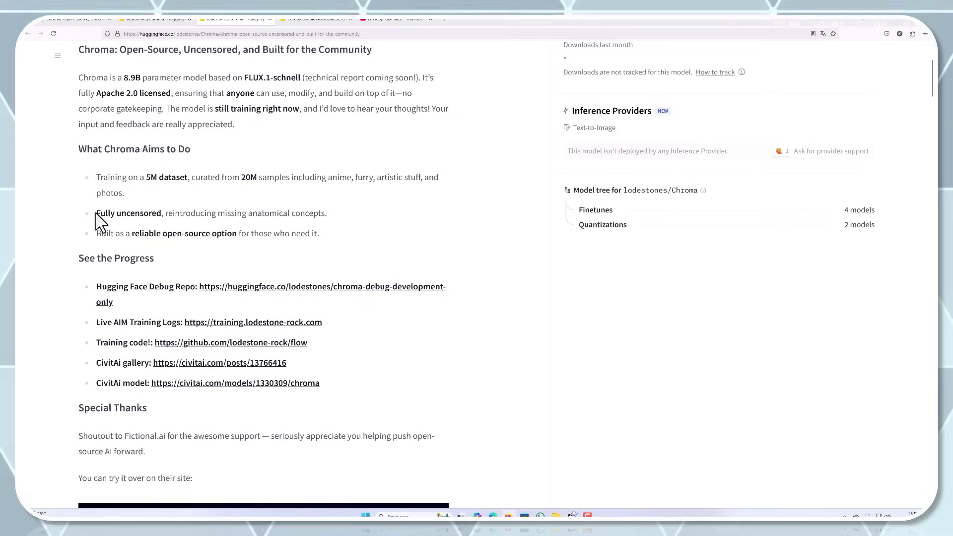
drag(95, 214, 339, 226)
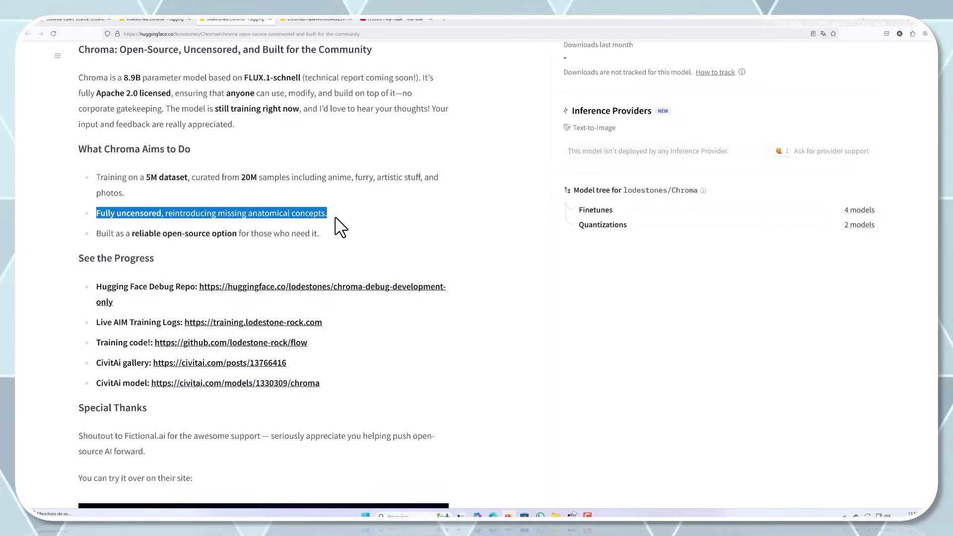
click(340, 225)
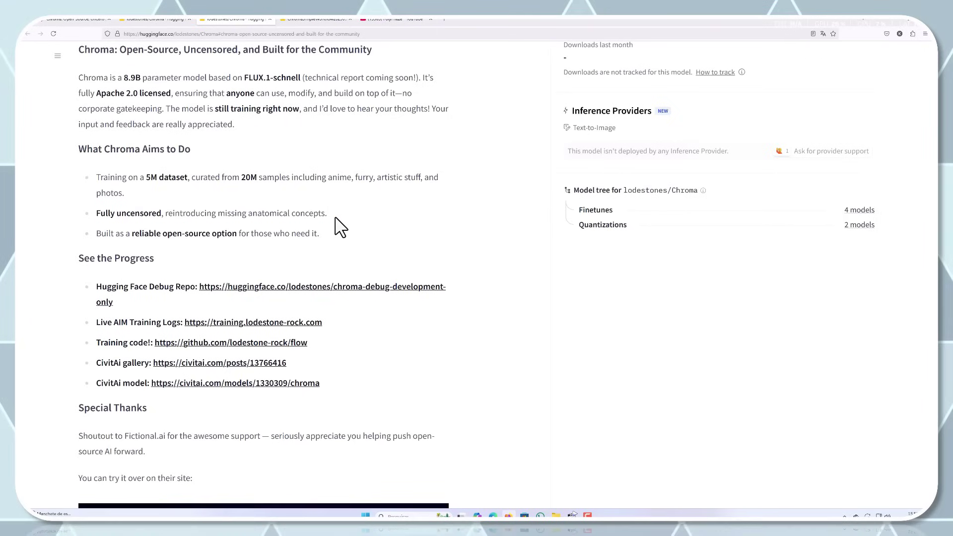
scroll(341, 226, down, 2)
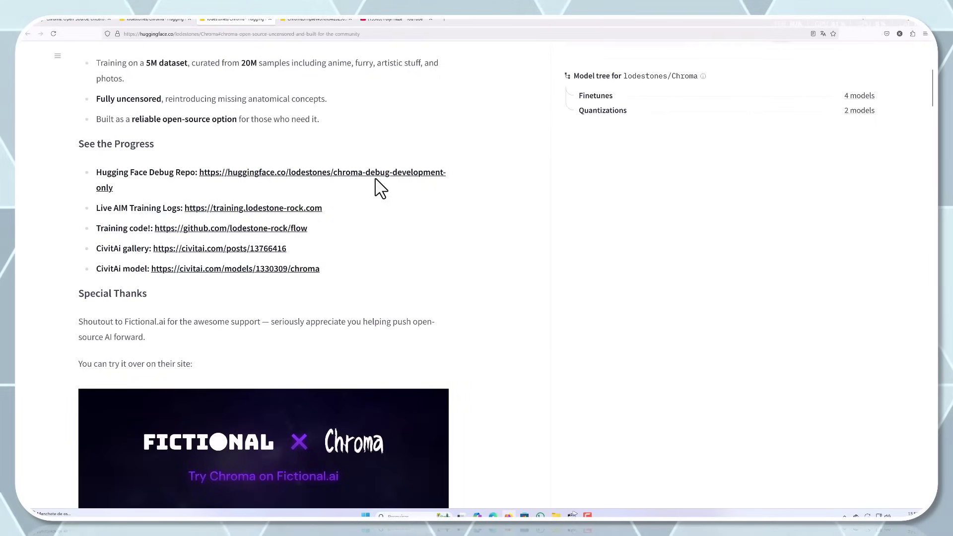
click(144, 21)
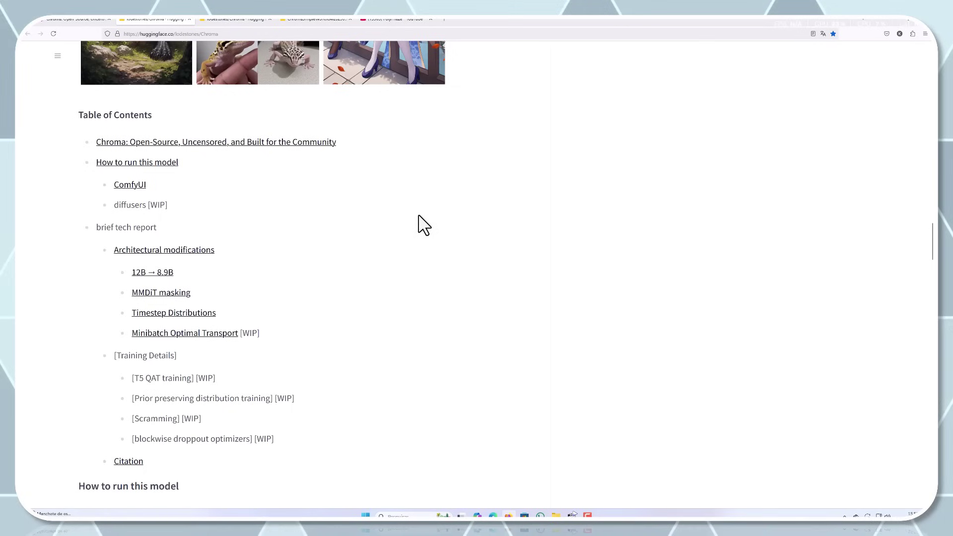
Read through How to run and the tech report to Citation, then switch to the third Chroma tab
scroll(421, 226, down, 3)
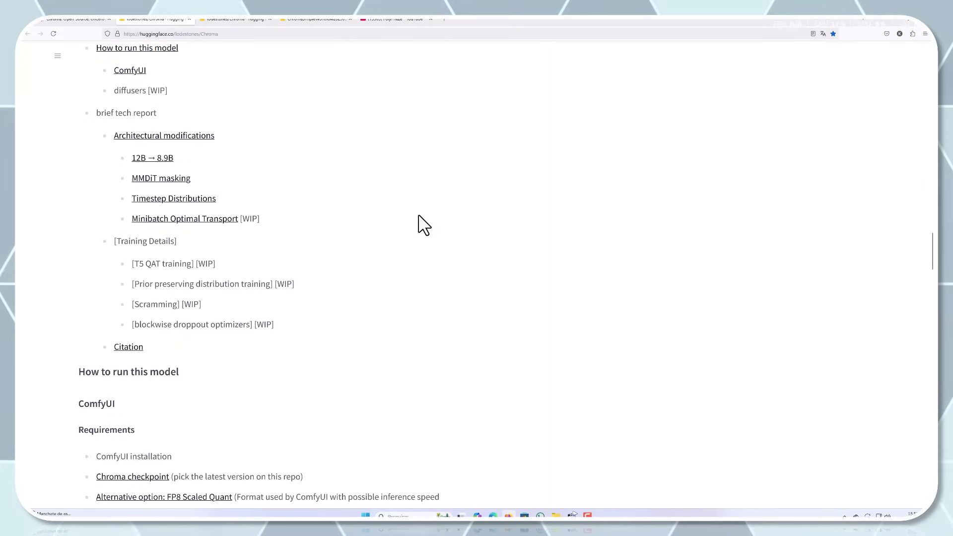
scroll(421, 226, down, 6)
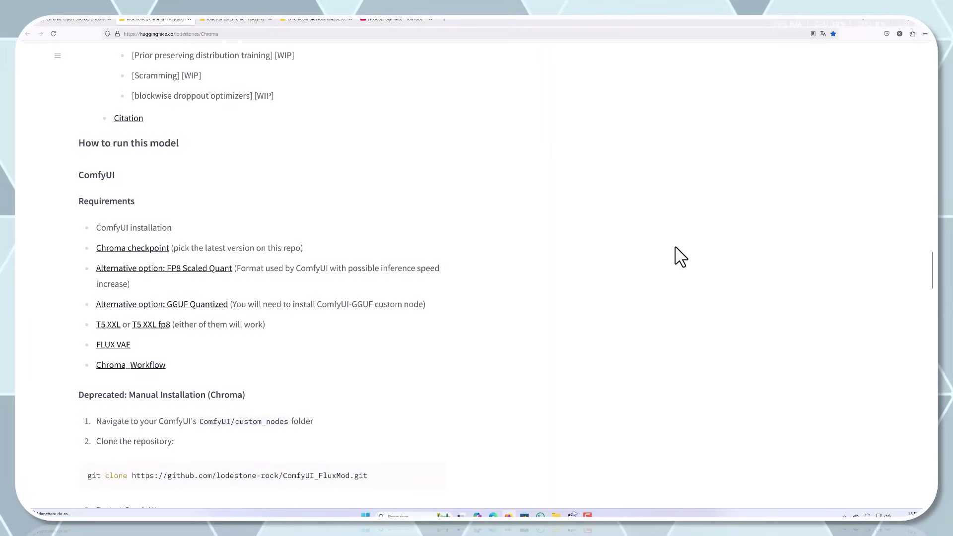
scroll(681, 255, down, 4)
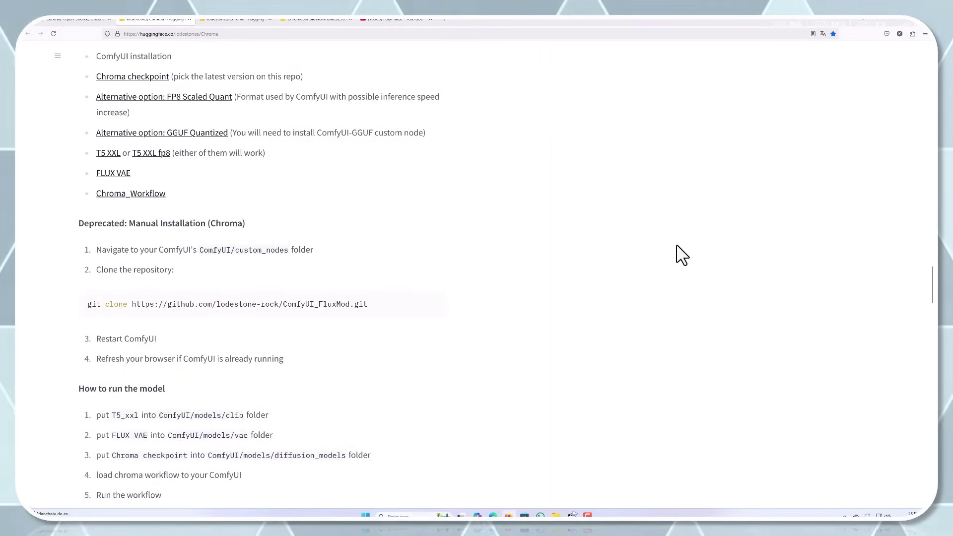
scroll(681, 255, down, 1)
scroll(681, 255, down, 1)
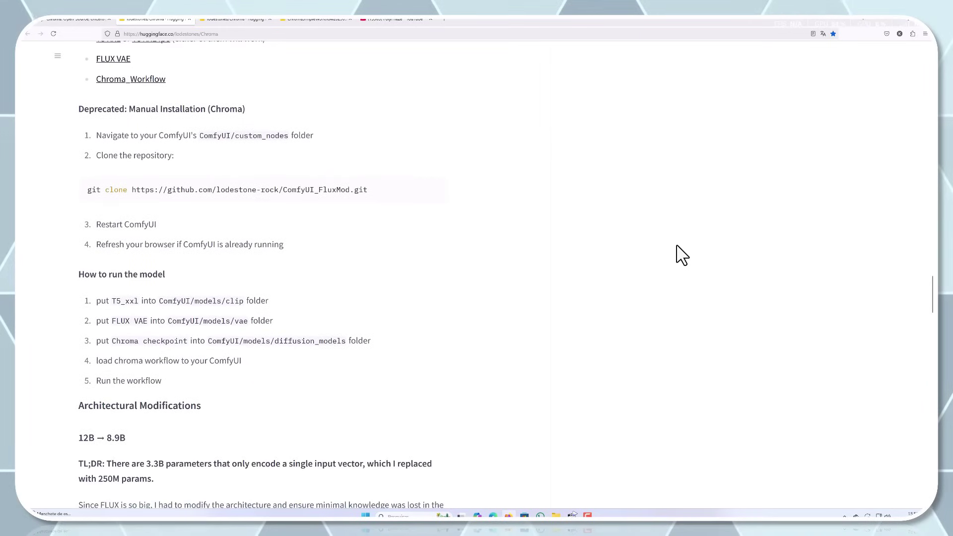
scroll(681, 254, down, 3)
scroll(682, 255, down, 2)
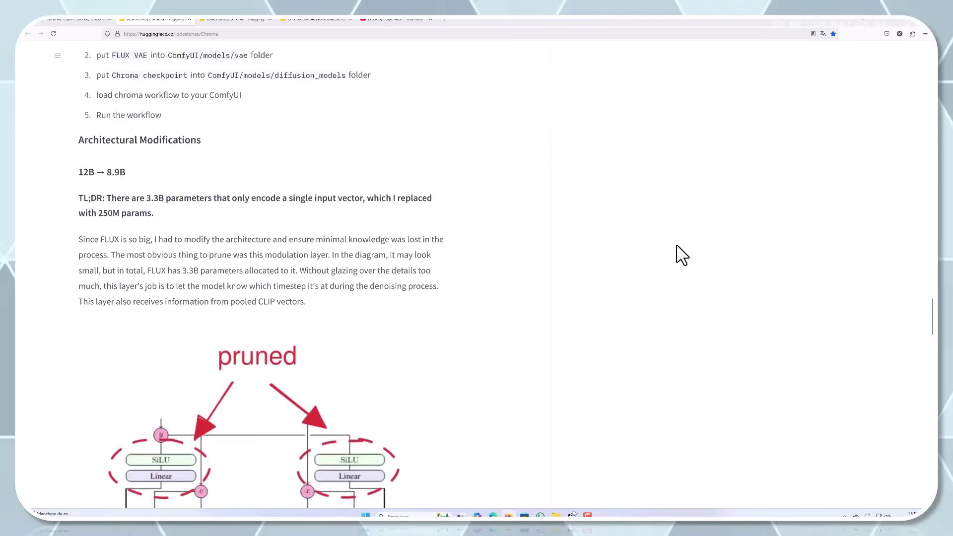
scroll(682, 255, down, 3)
scroll(682, 255, down, 3)
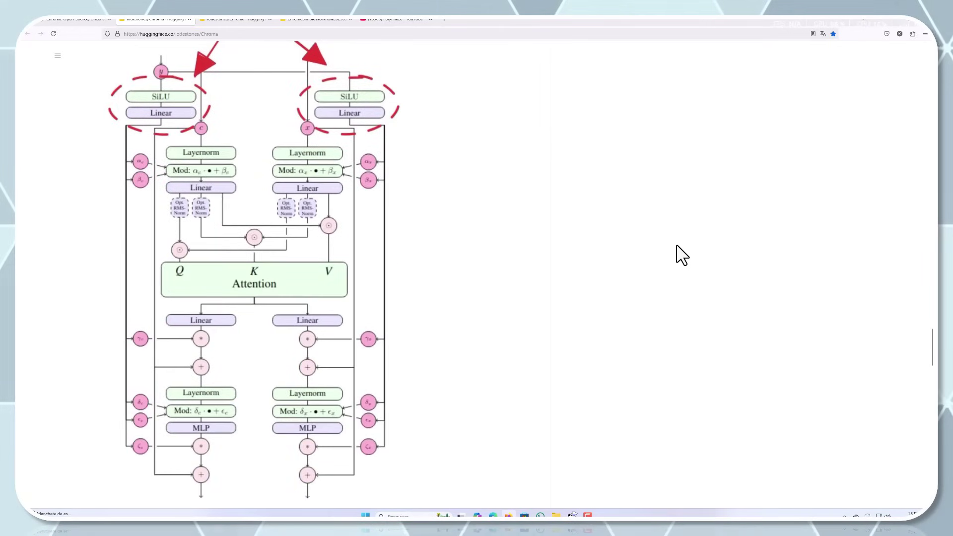
scroll(681, 254, down, 7)
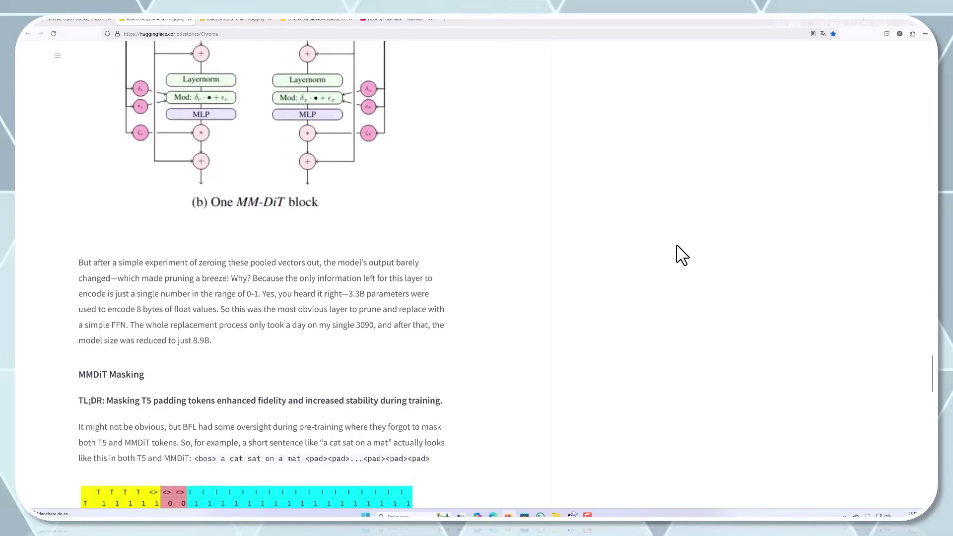
scroll(681, 254, down, 2)
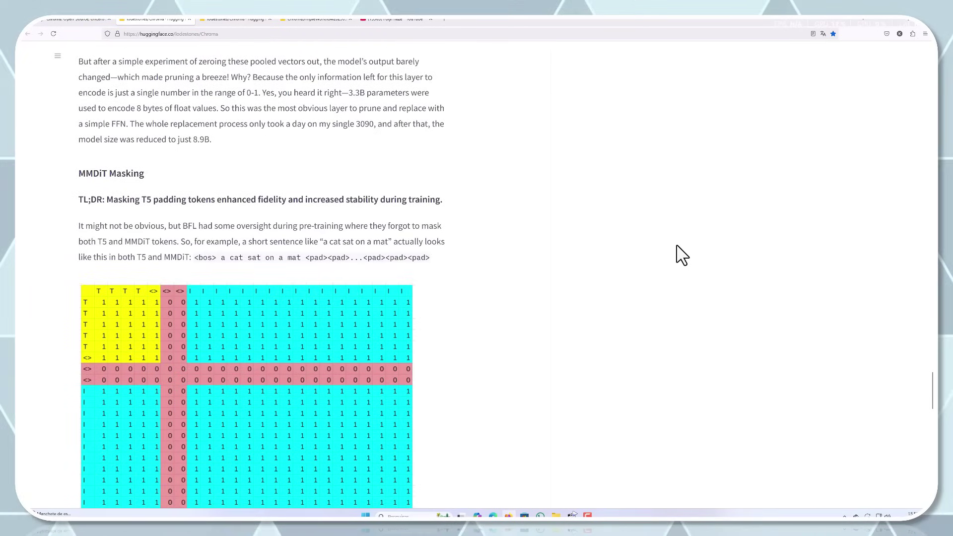
scroll(681, 255, down, 3)
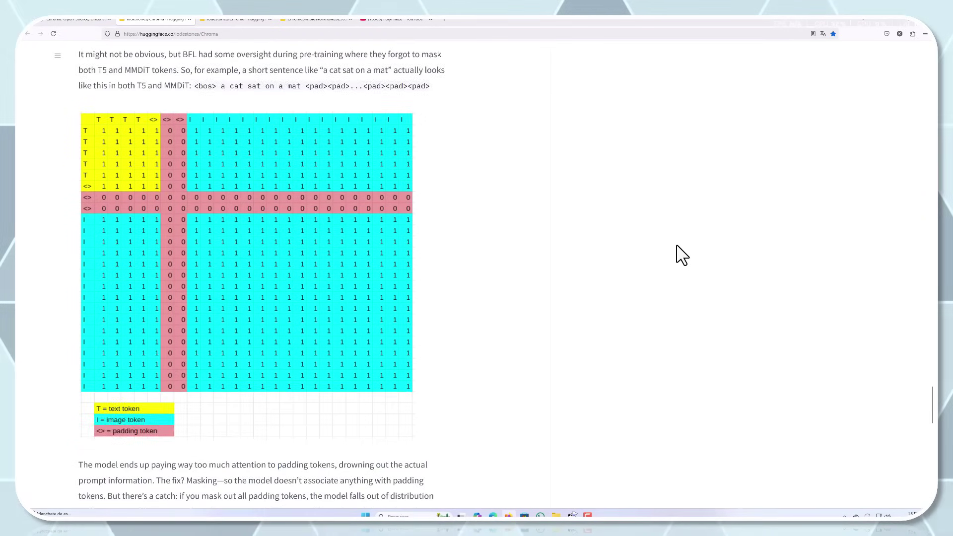
scroll(681, 254, down, 3)
scroll(681, 255, down, 5)
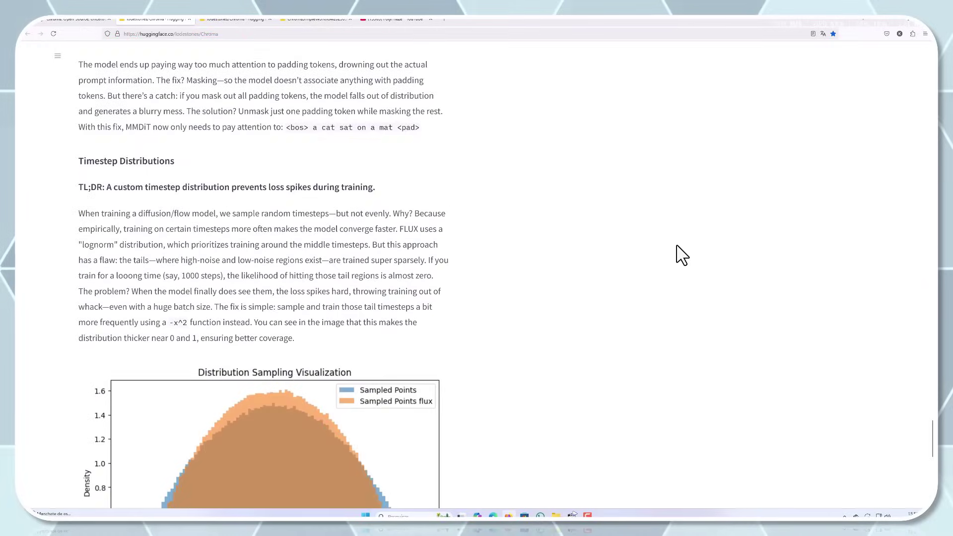
scroll(681, 255, down, 6)
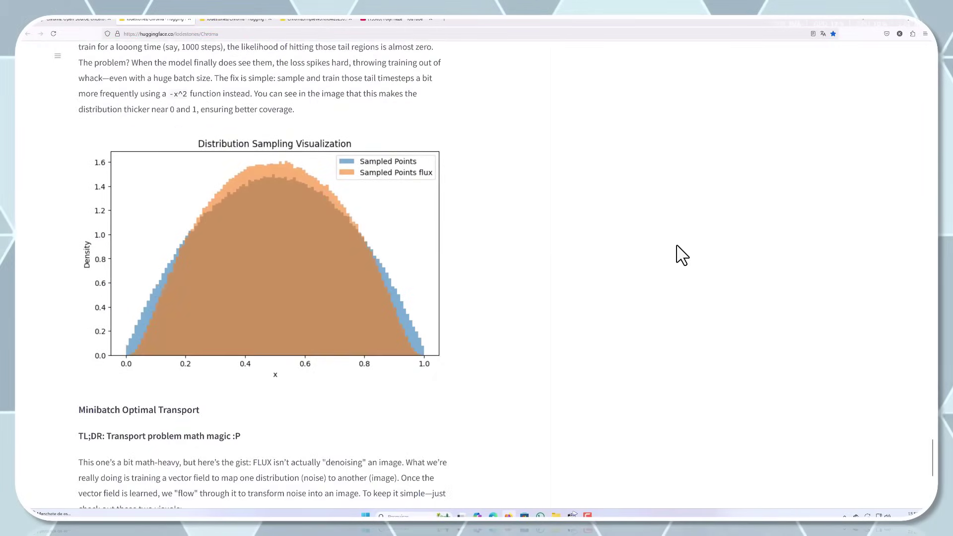
click(213, 20)
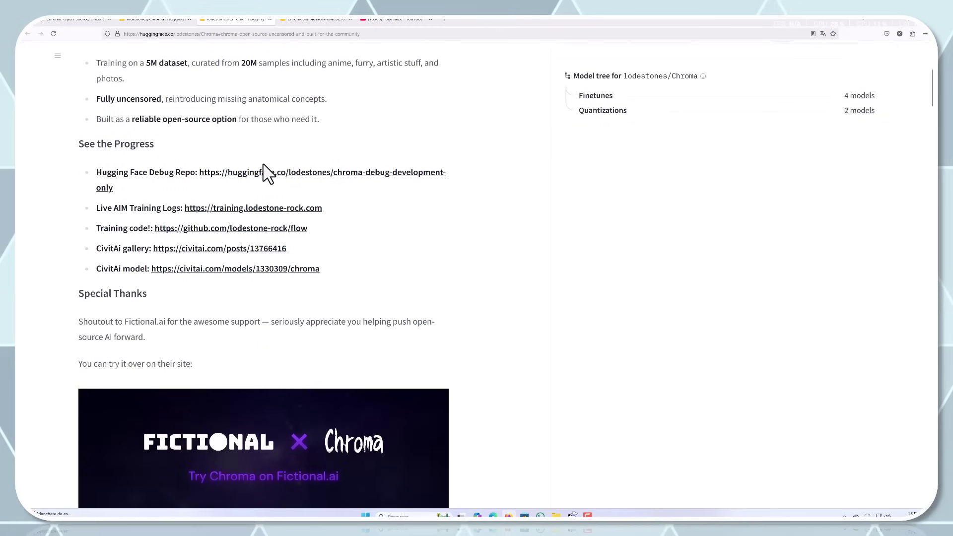
Highlight 'Chroma is a 8.9B parameter model', then scroll the second tab to the Citation entry
scroll(266, 173, up, 5)
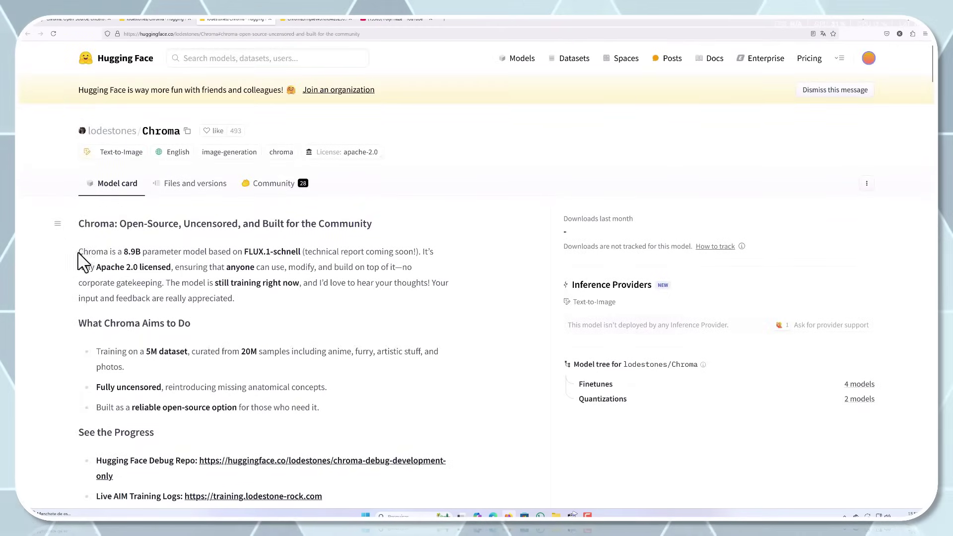
drag(78, 253, 207, 255)
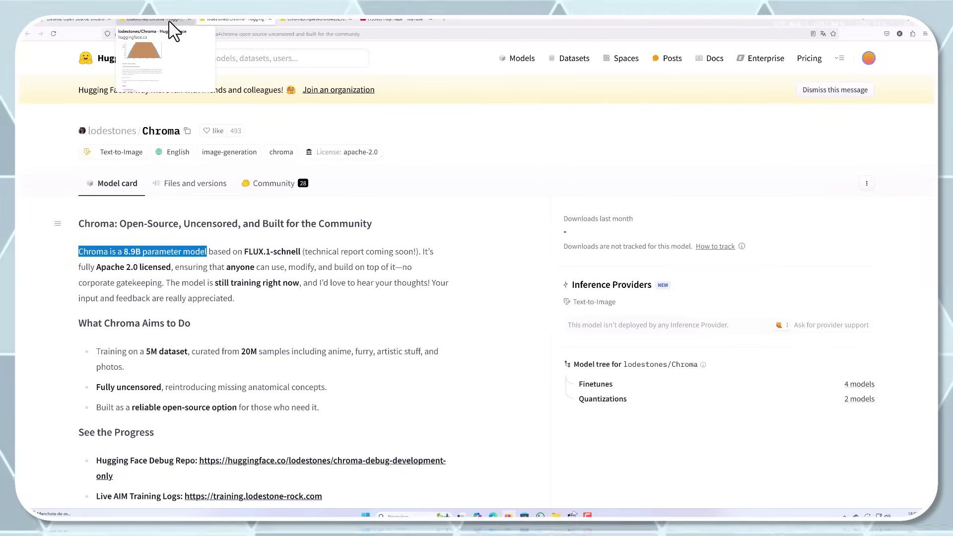
click(170, 29)
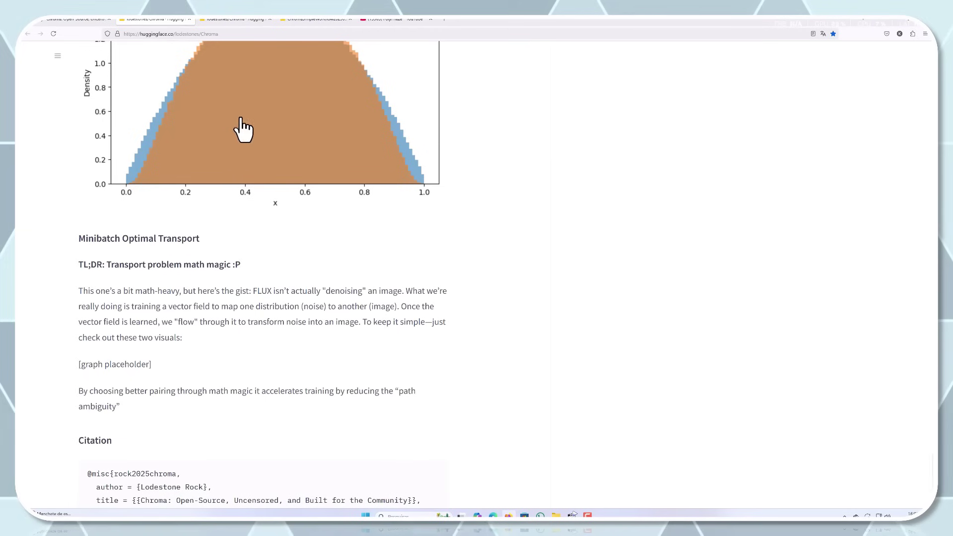
scroll(356, 206, down, 2)
scroll(355, 205, down, 2)
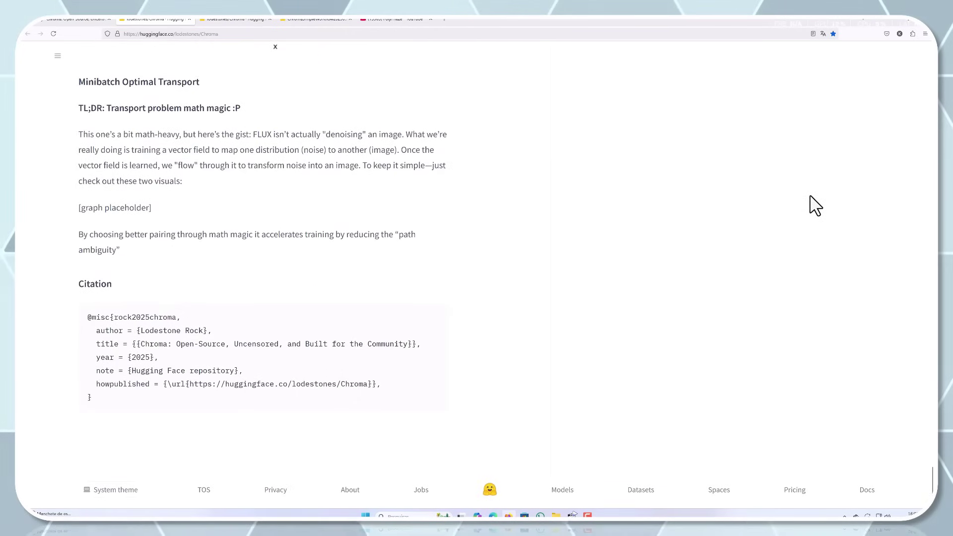
Return to the Civitai Chroma post and browse its comments past the tiger image to the fox sample
click(73, 20)
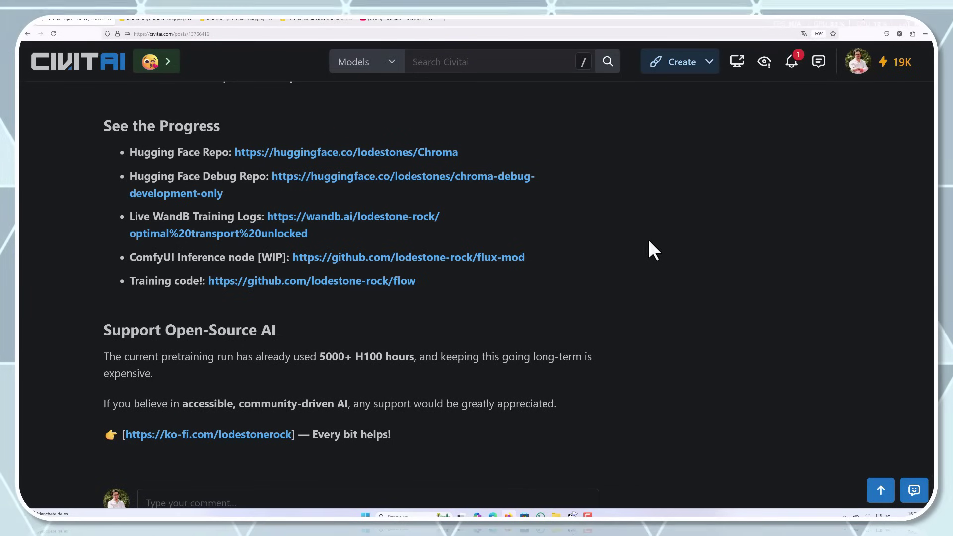
scroll(680, 263, down, 4)
scroll(697, 260, down, 1)
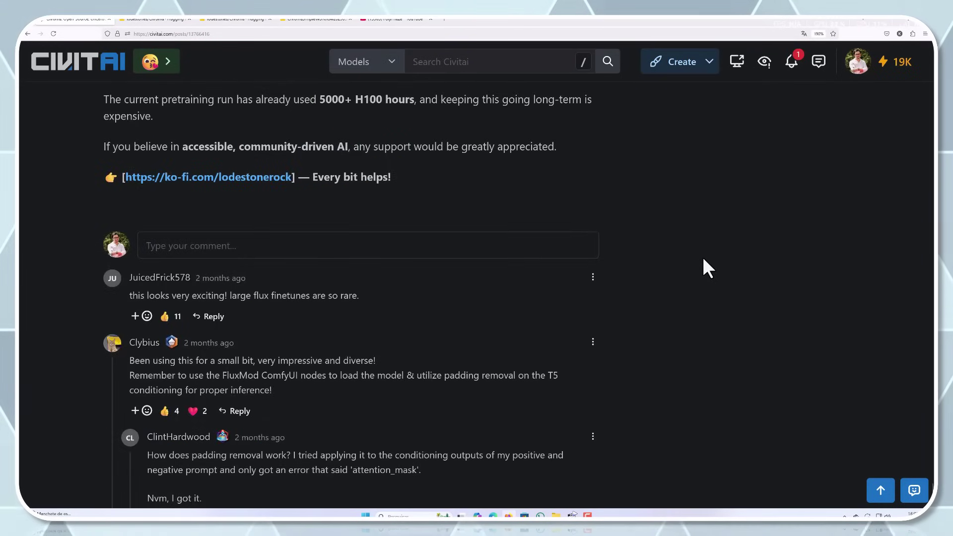
scroll(702, 257, up, 15)
scroll(702, 257, down, 1)
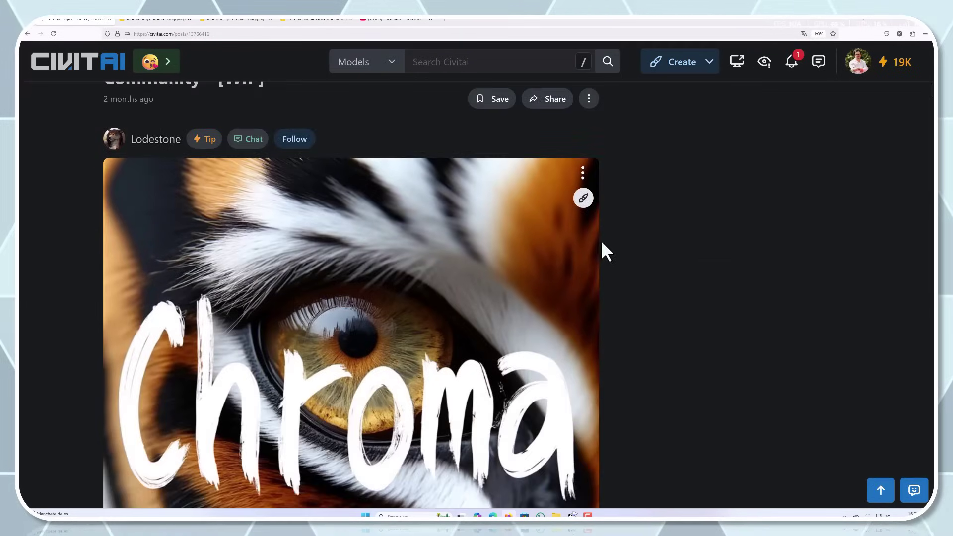
scroll(715, 255, down, 2)
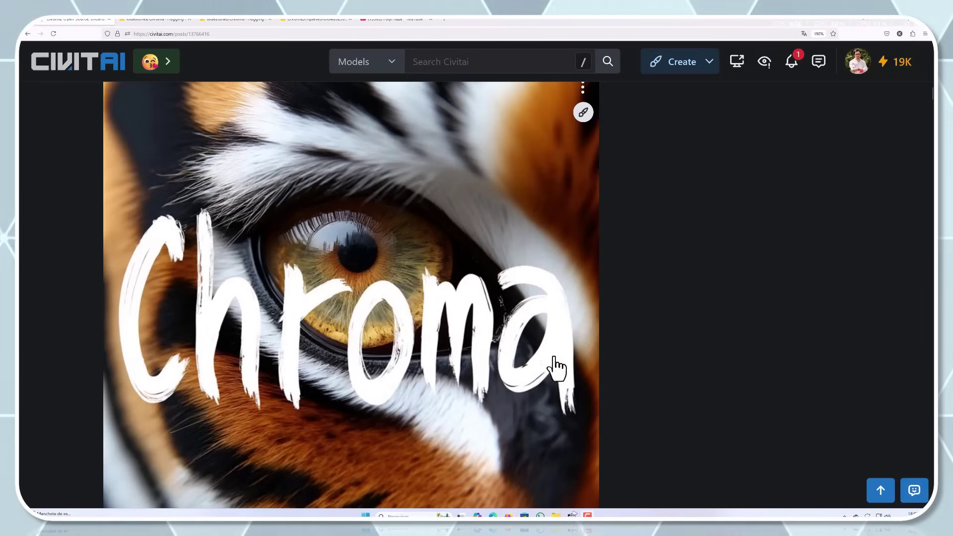
scroll(569, 375, down, 10)
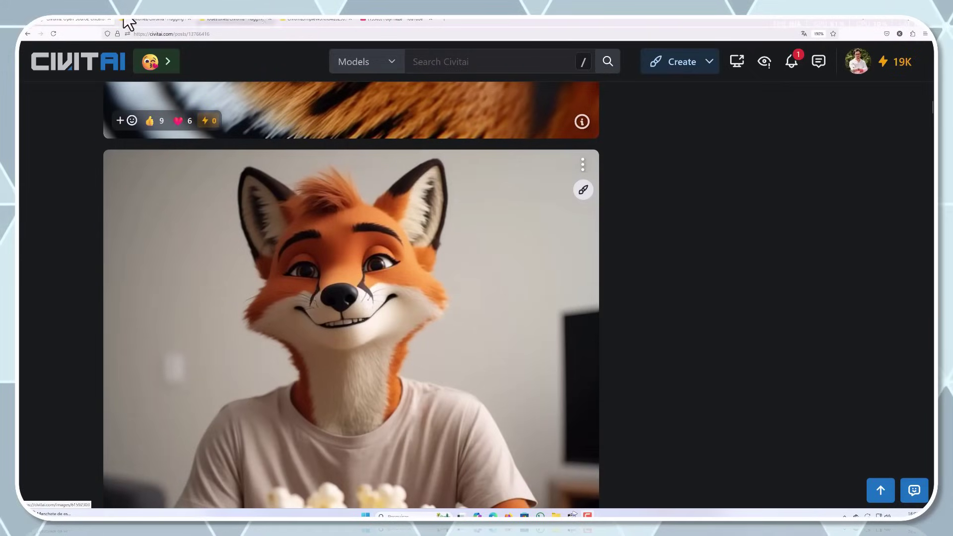
Return to the Hugging Face Chroma card and scroll down to its See the Progress links
click(154, 20)
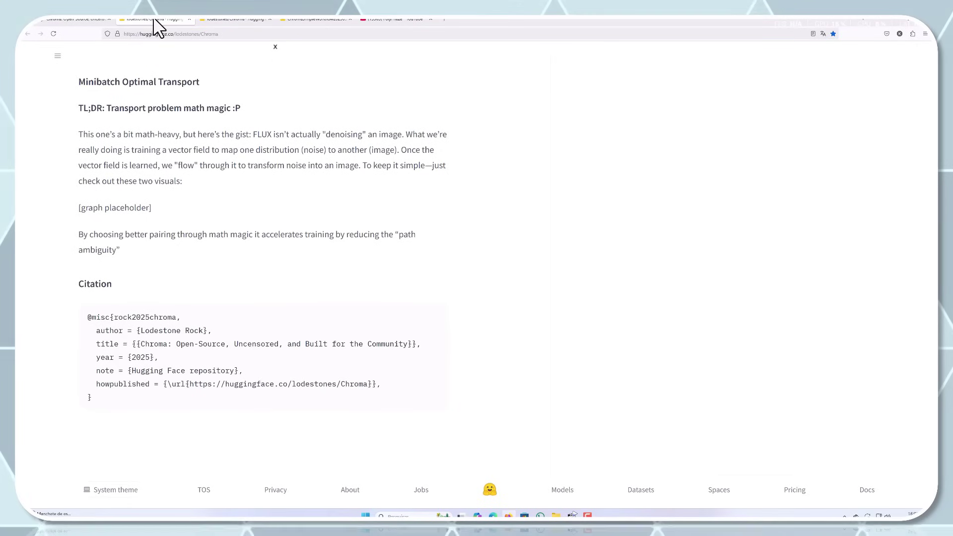
click(222, 20)
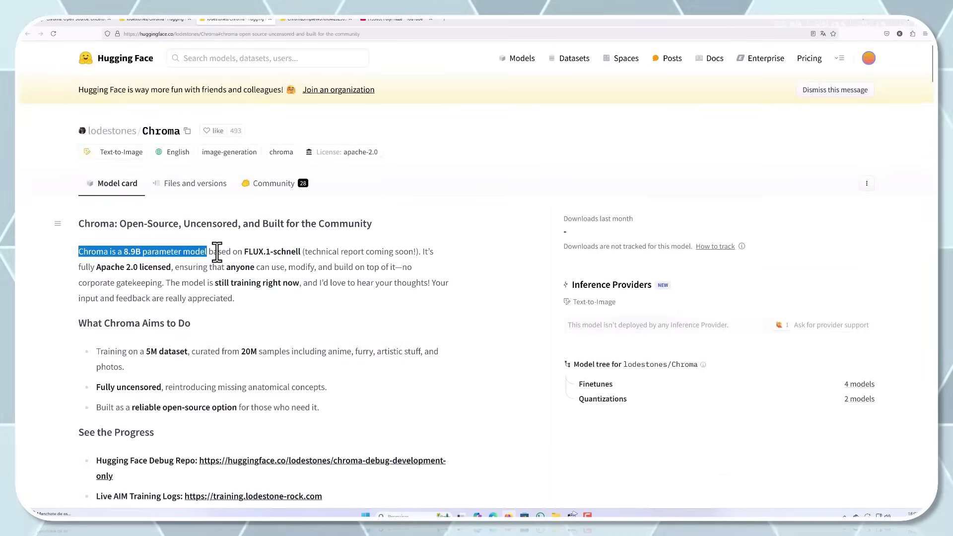
scroll(230, 257, down, 2)
scroll(229, 256, down, 4)
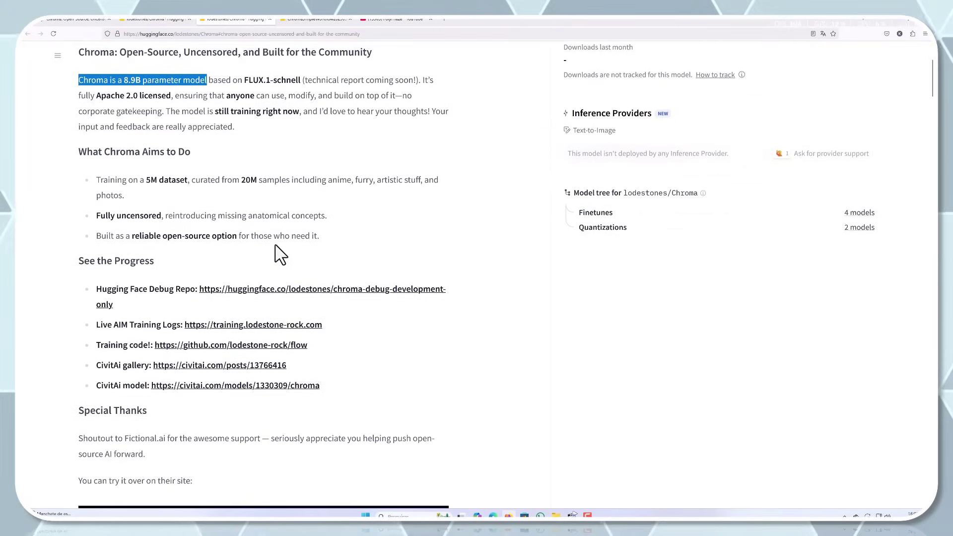
Open the Debug Repo and Civitai model links in new tabs and view chroma-debug-development-only
middle_click(305, 293)
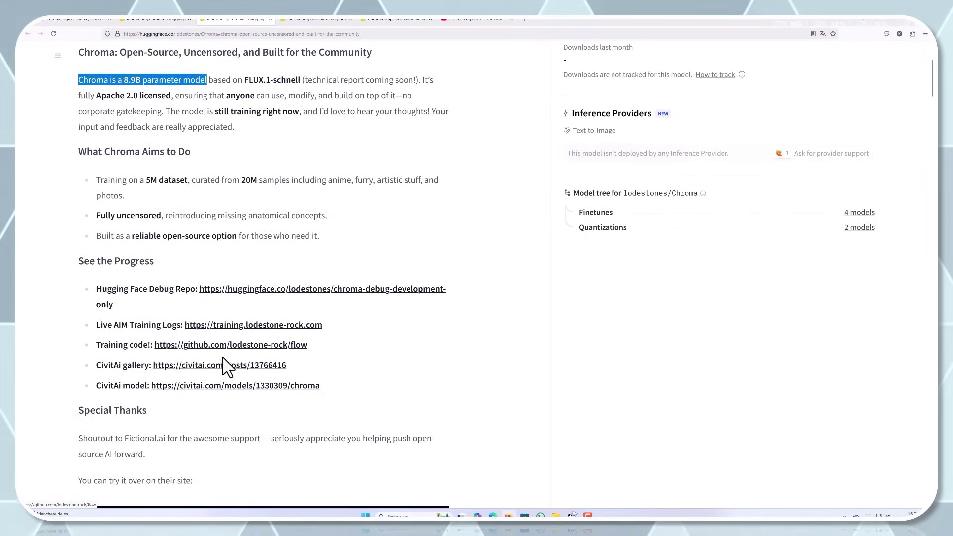
middle_click(224, 388)
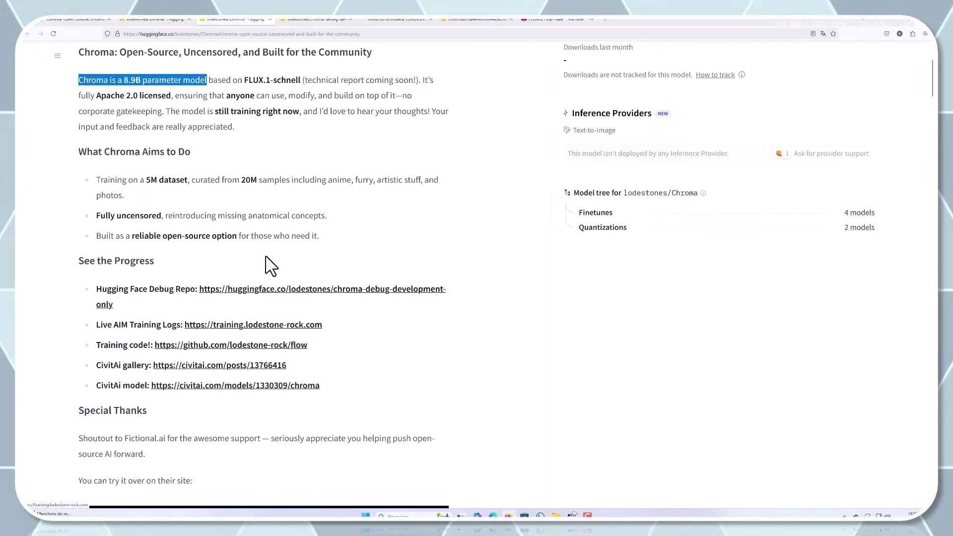
click(314, 20)
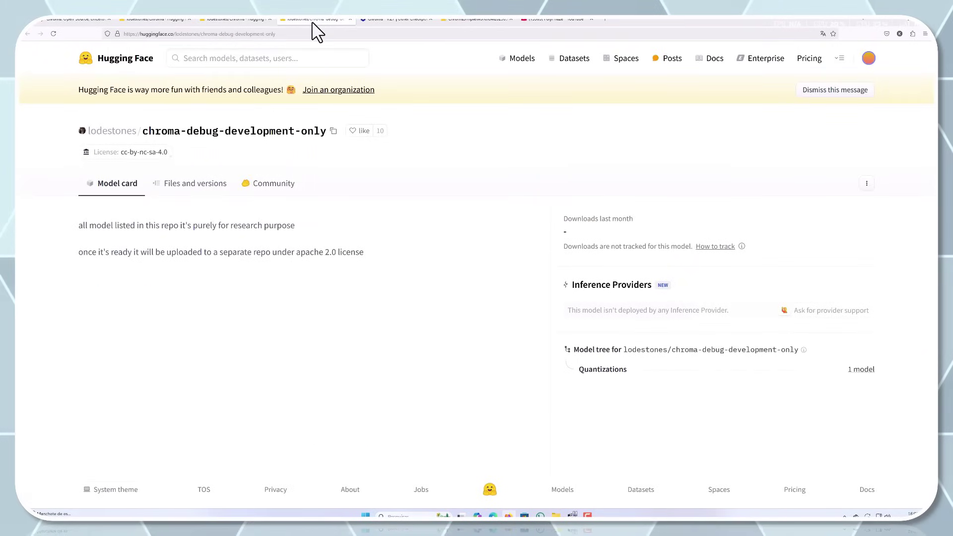
Read the Final version discussion in the Chroma community threads and return to the list
mouse_move(489, 27)
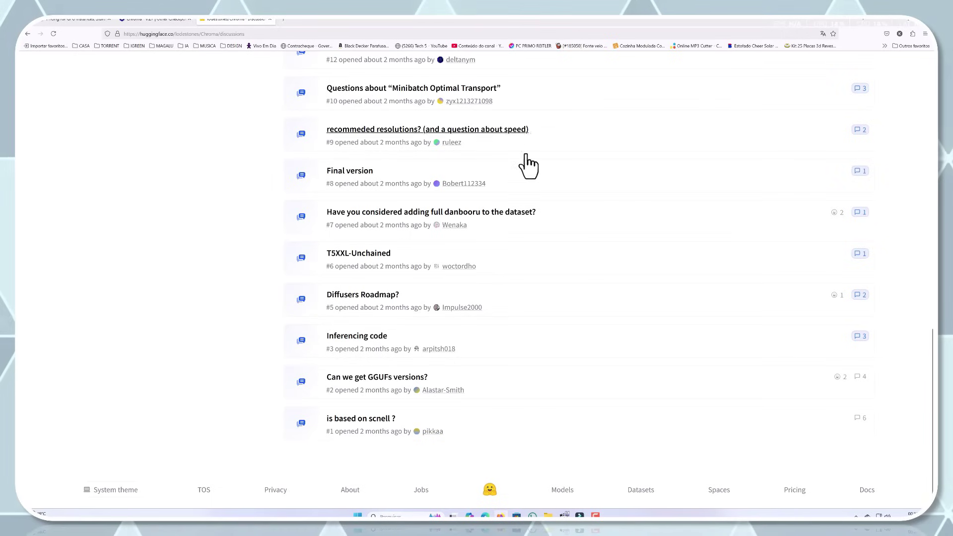
scroll(525, 191, up, 1)
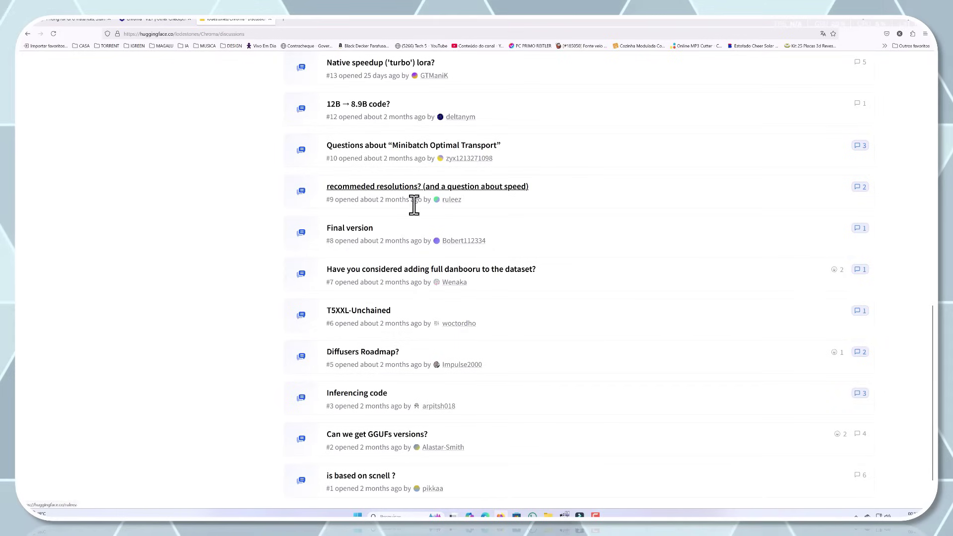
click(338, 230)
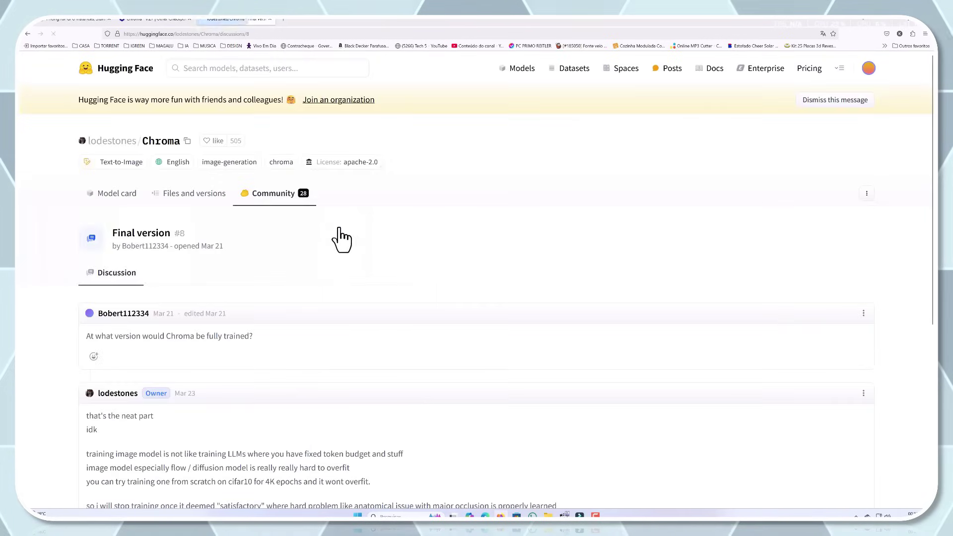
scroll(365, 260, down, 5)
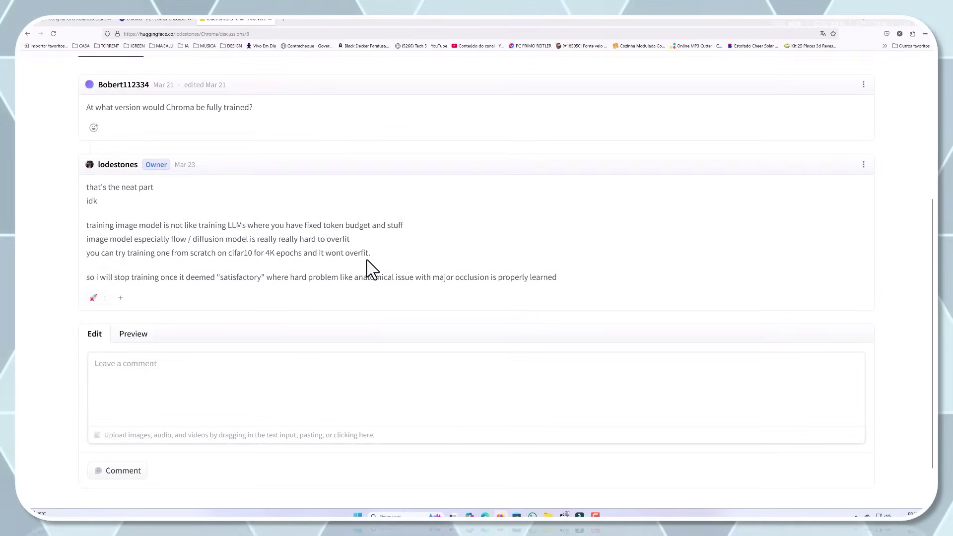
key(alt+Left)
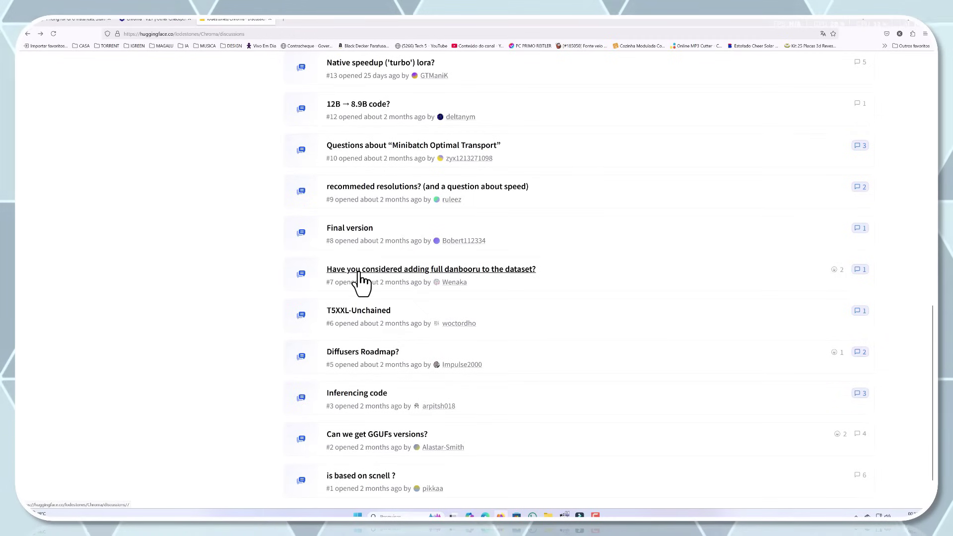
Read the T5XXL-Unchained discussion, then bring up the Civitai Chroma model page
click(356, 315)
scroll(398, 301, down, 3)
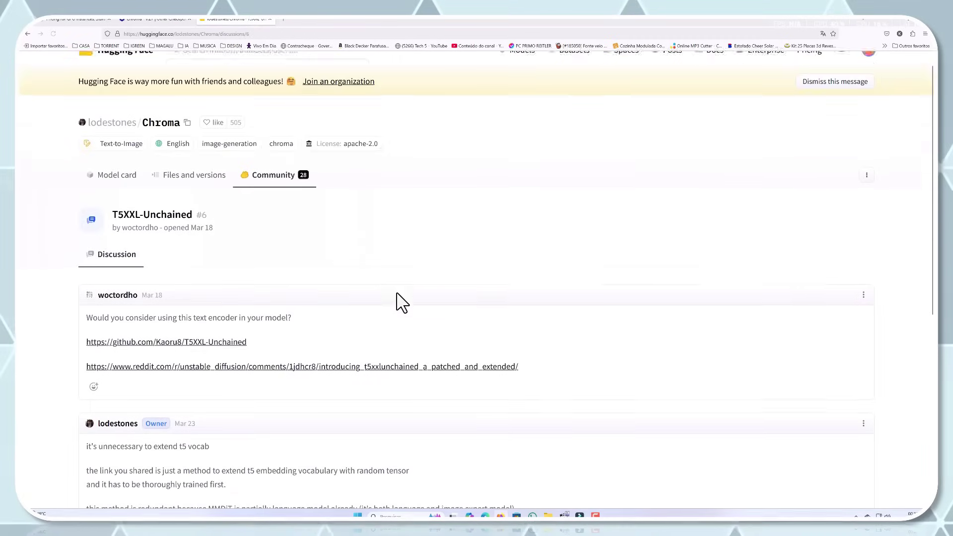
scroll(414, 297, down, 1)
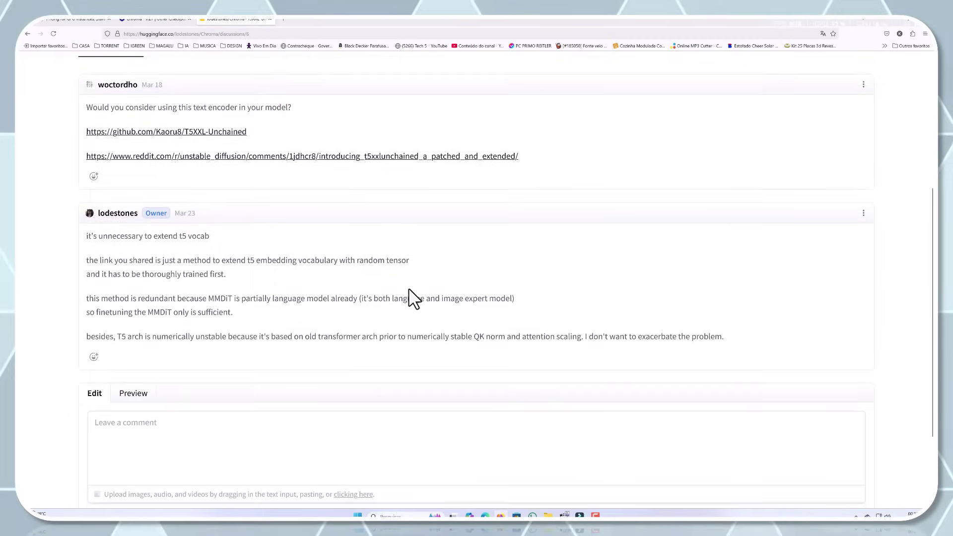
key(alt+Left)
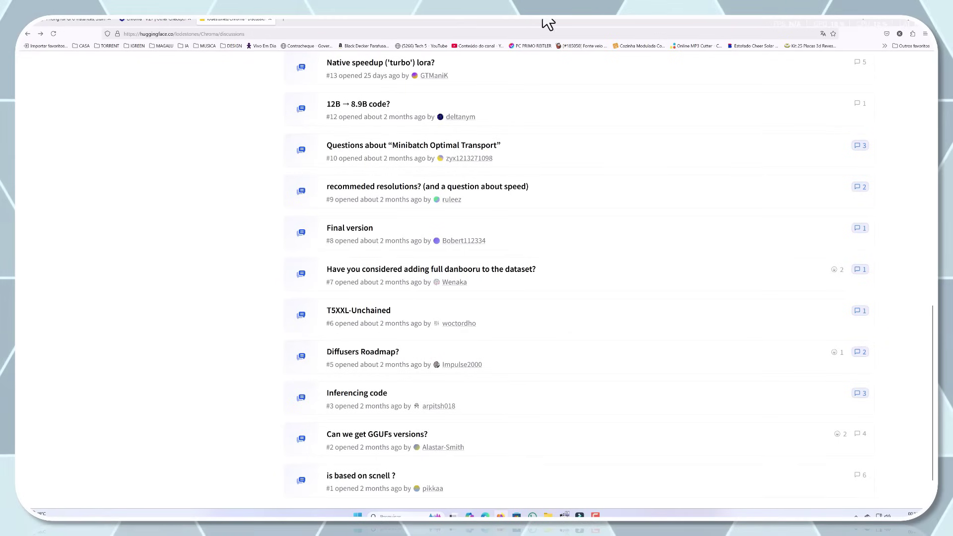
click(162, 20)
scroll(419, 219, up, 10)
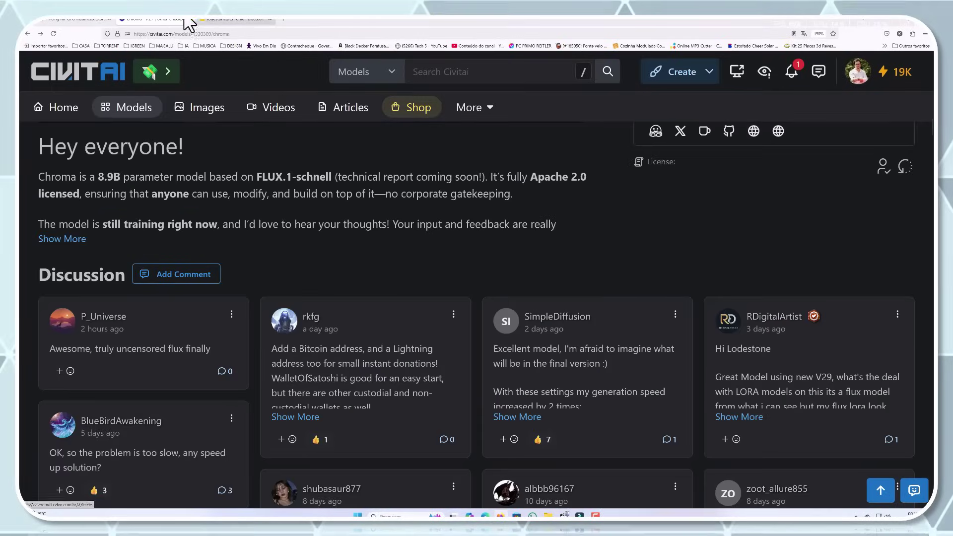
Review RunPod's GPU card prices down through Storage Pricing and Serverless Pricing
click(72, 20)
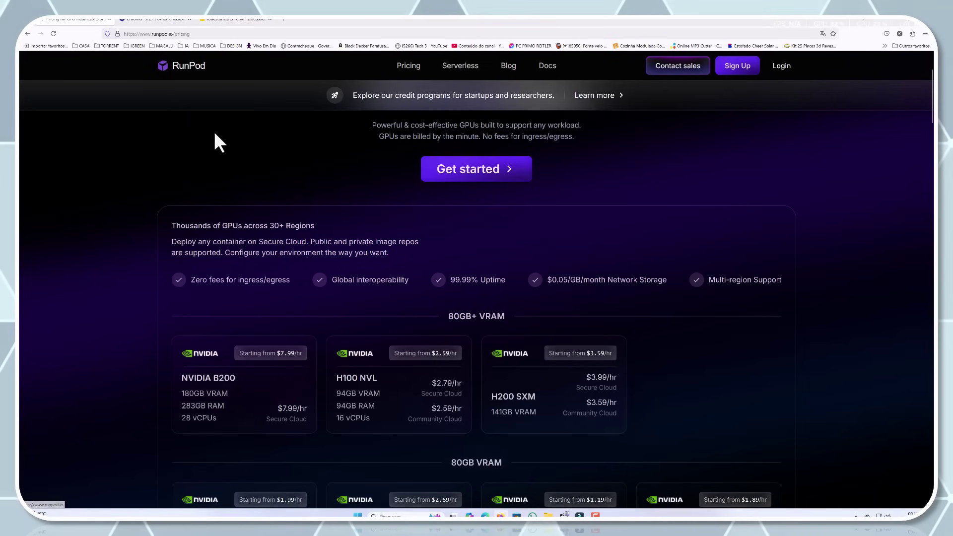
scroll(278, 164, down, 5)
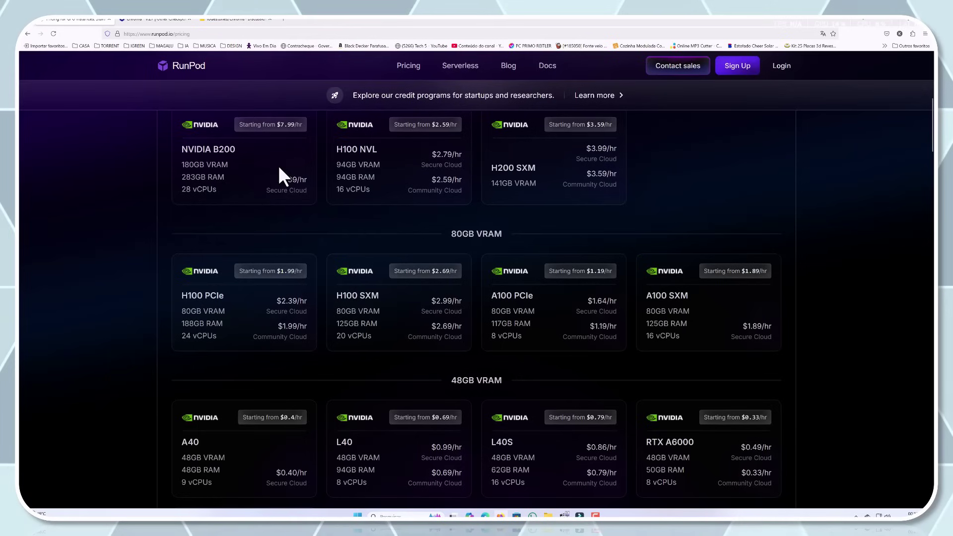
scroll(279, 165, down, 4)
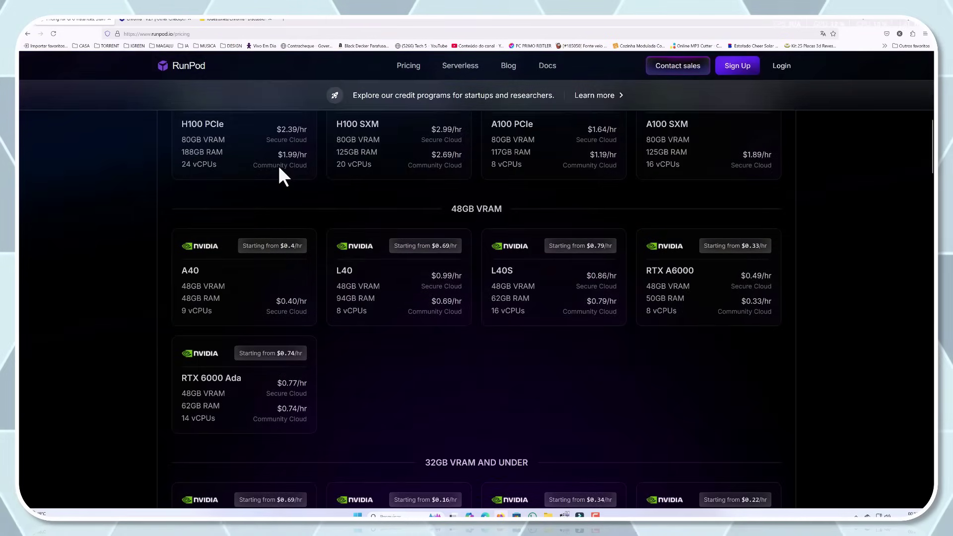
scroll(278, 164, down, 5)
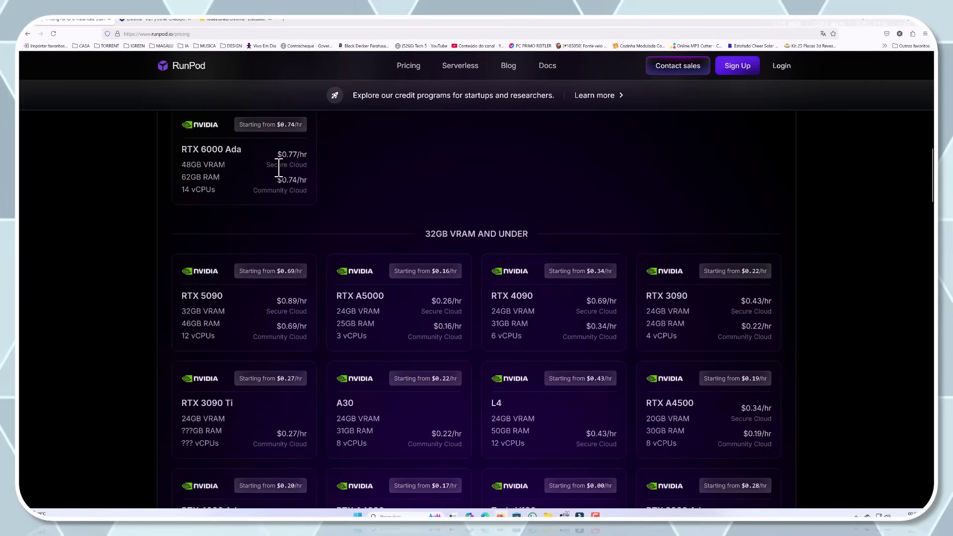
scroll(278, 169, down, 15)
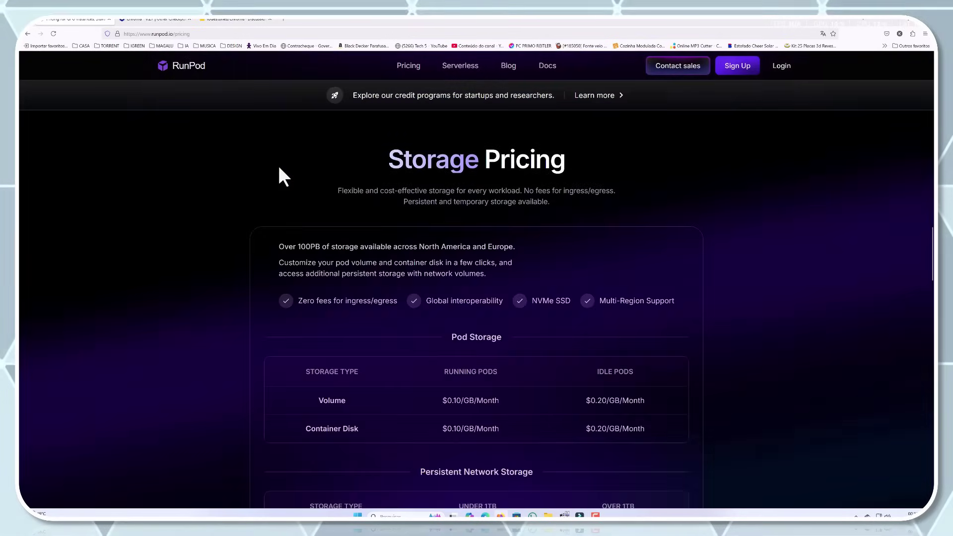
scroll(279, 168, down, 7)
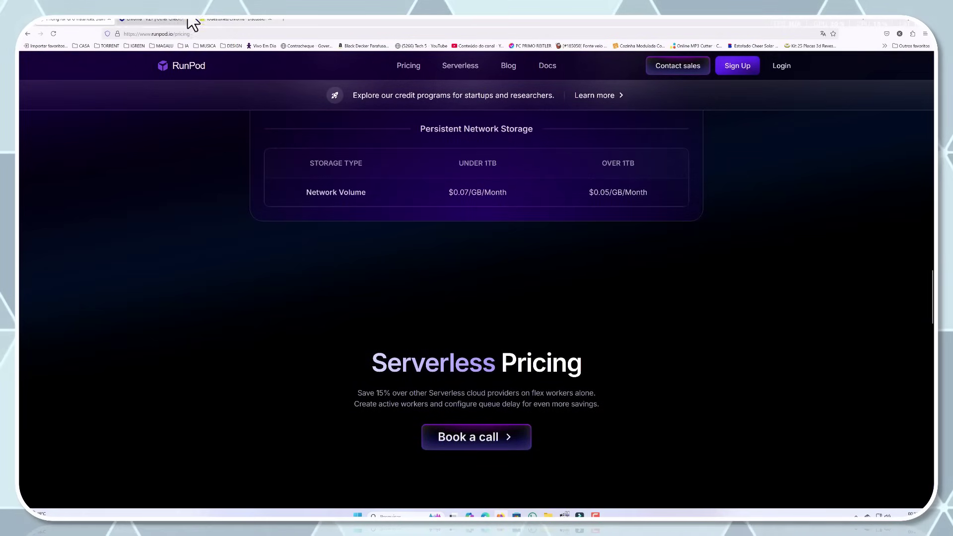
Expand Civitai's full Chroma description with Show More and read past the Discussion to the Gallery
click(154, 19)
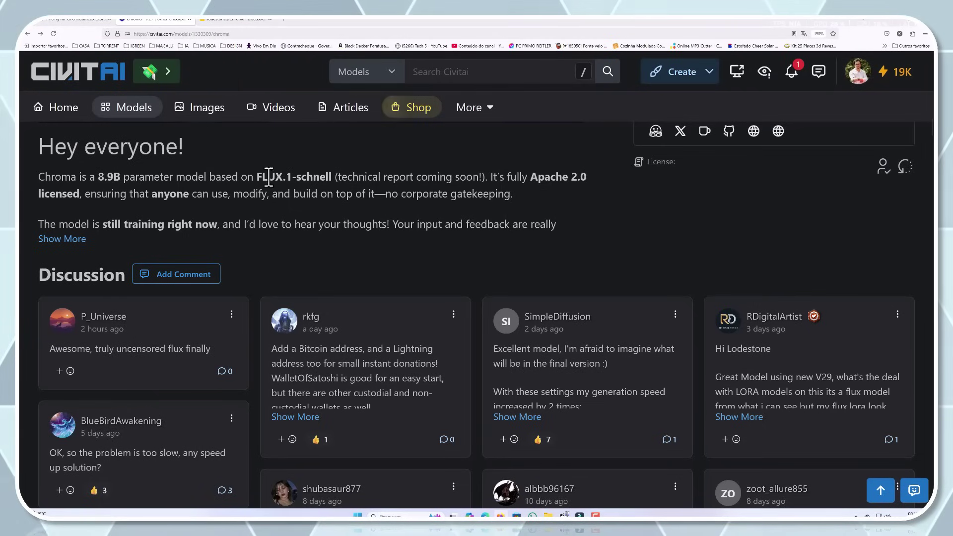
click(62, 239)
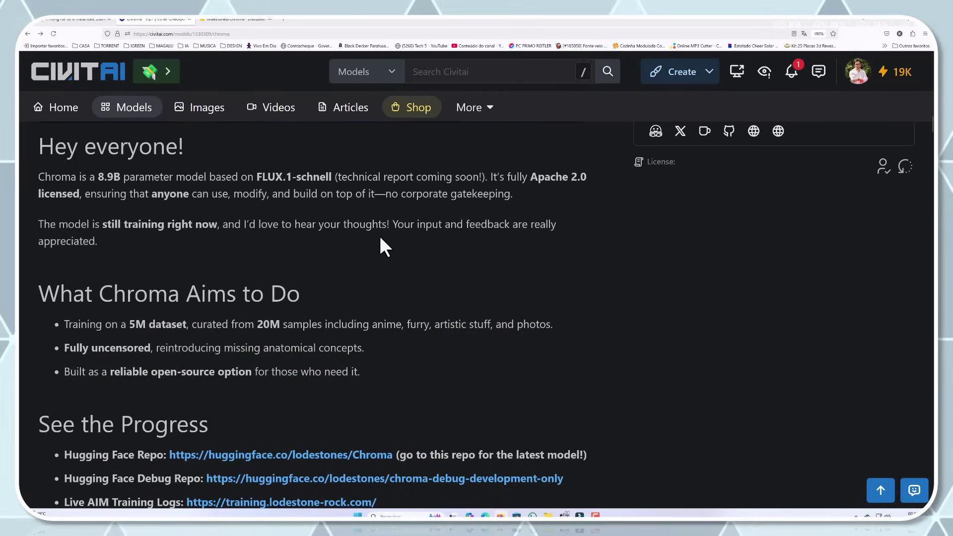
scroll(380, 238, down, 3)
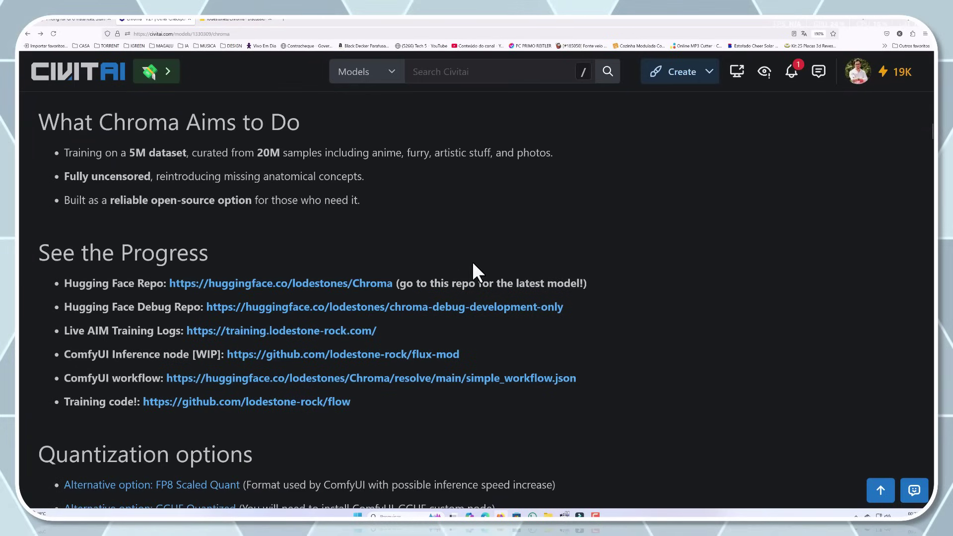
scroll(474, 269, down, 5)
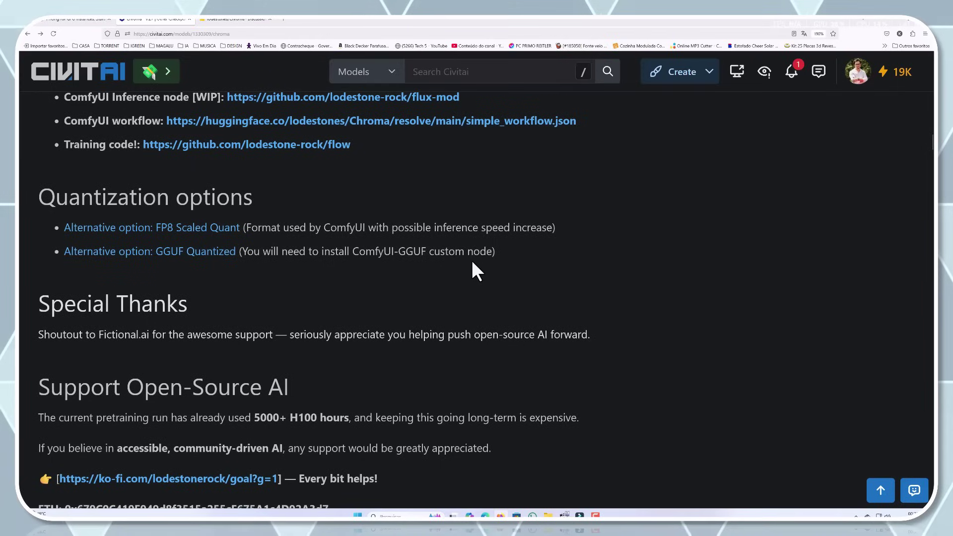
scroll(470, 263, down, 3)
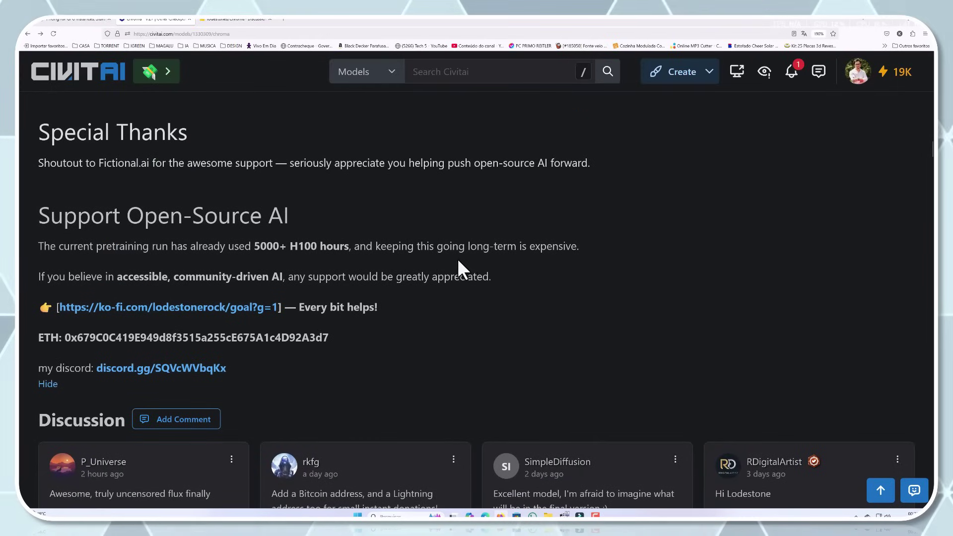
scroll(457, 259, down, 3)
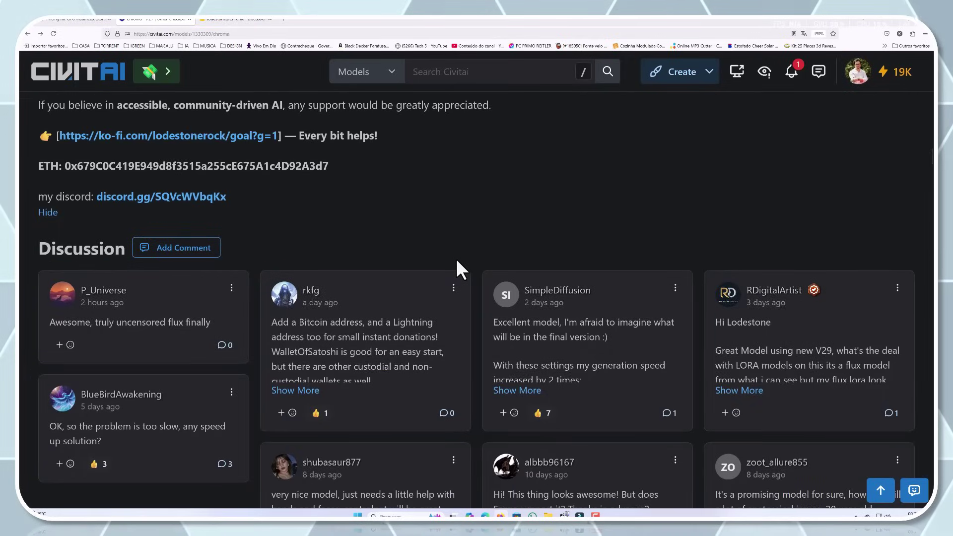
scroll(456, 260, down, 6)
scroll(456, 262, down, 6)
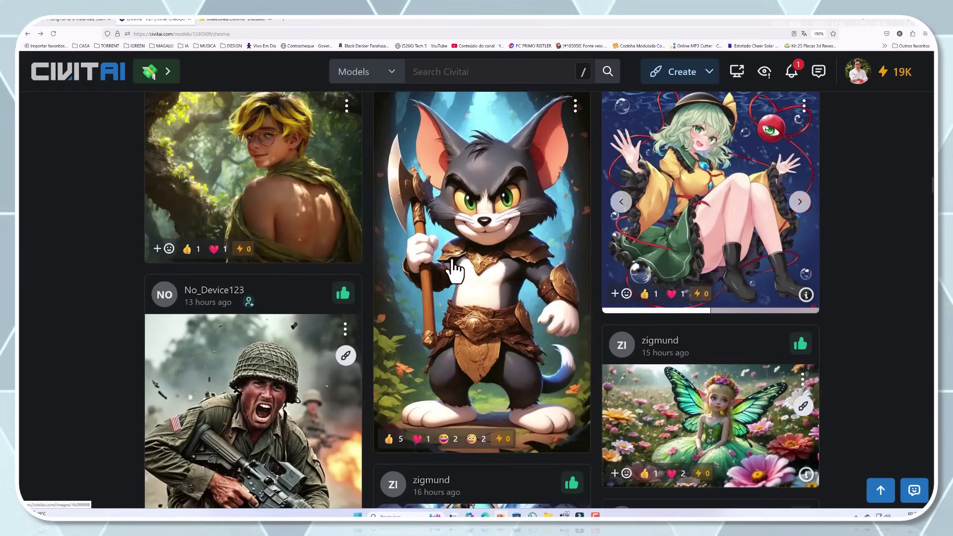
Flip to the next anime girl image, then scroll far down the Chroma community gallery
click(799, 202)
scroll(789, 225, down, 3)
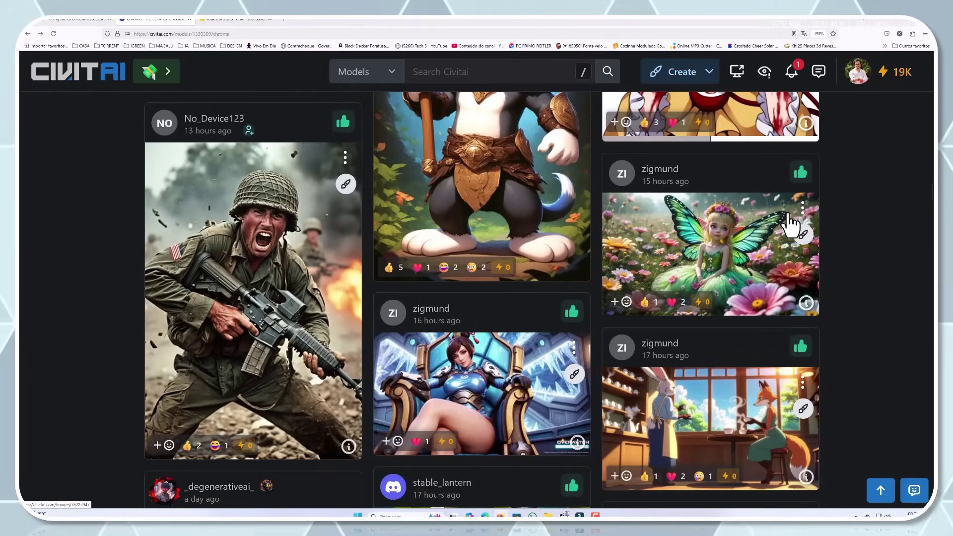
scroll(789, 224, down, 3)
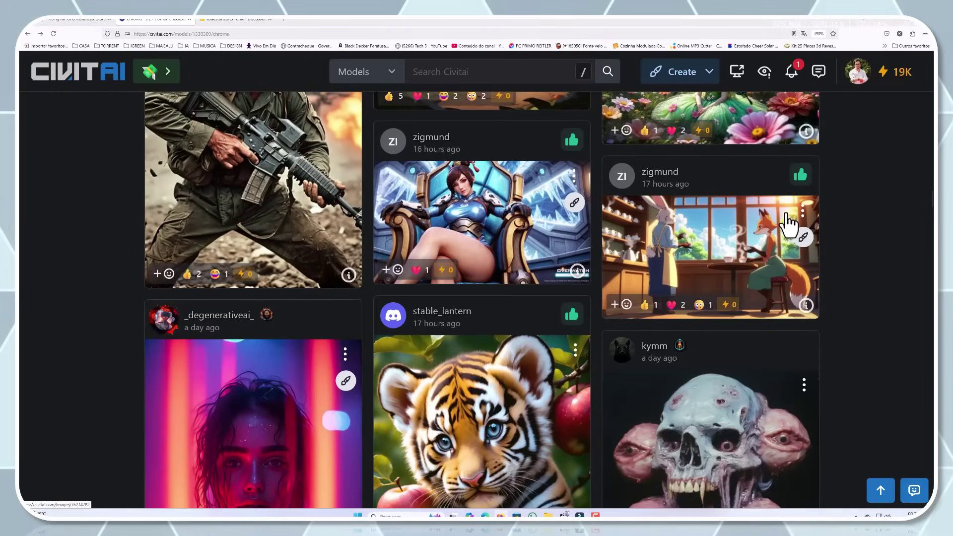
scroll(788, 224, down, 3)
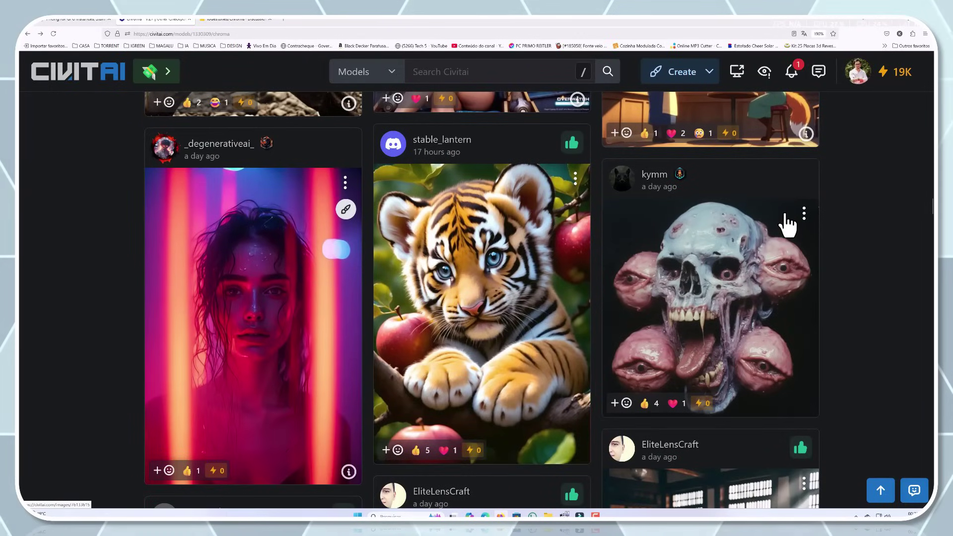
scroll(788, 225, down, 5)
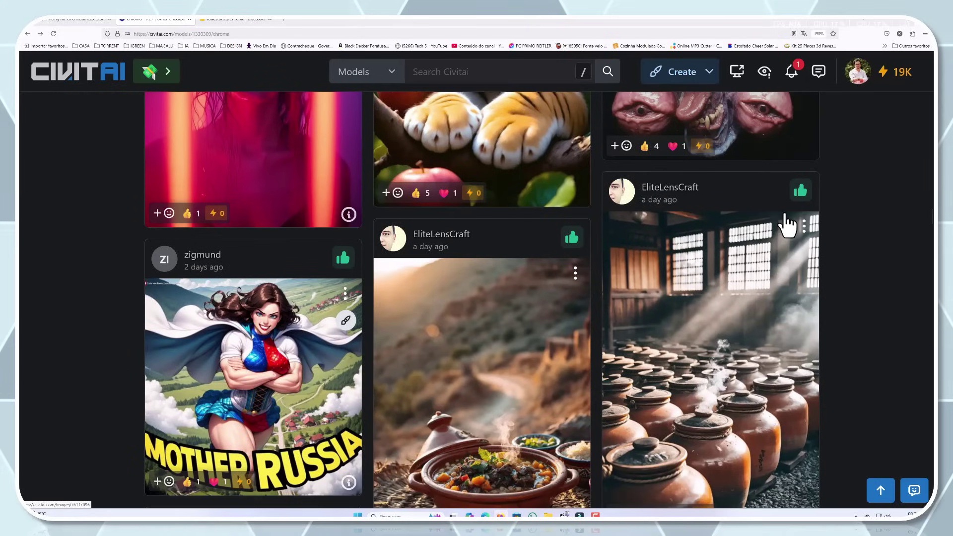
scroll(788, 225, down, 3)
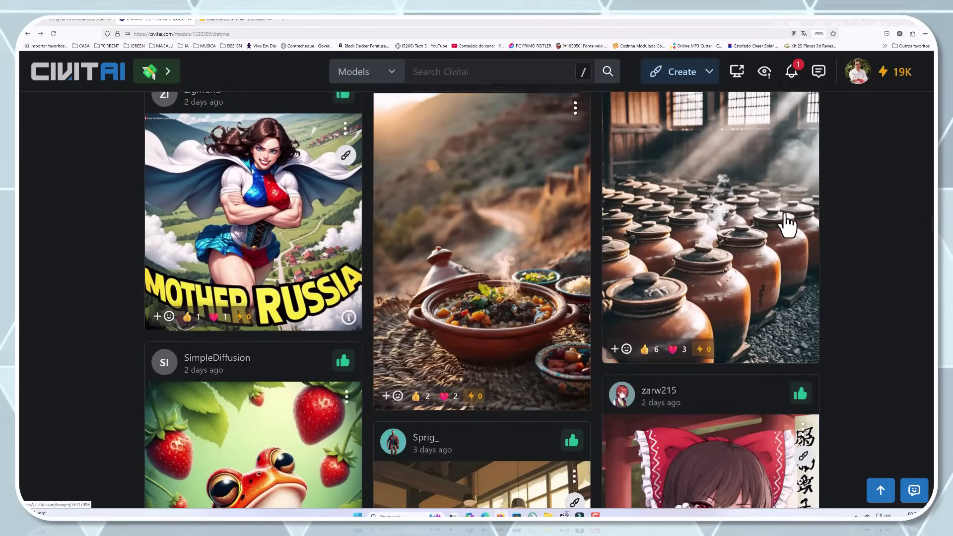
scroll(788, 226, down, 5)
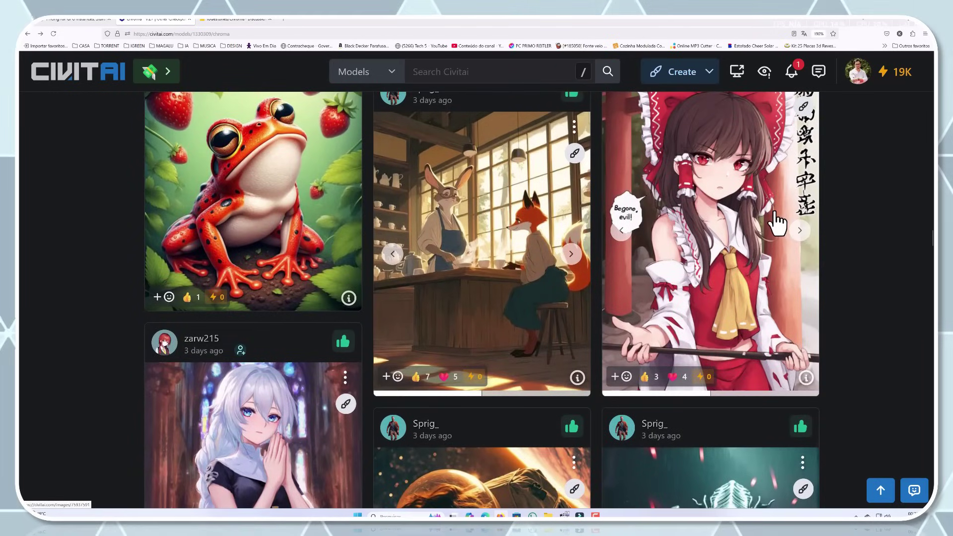
scroll(757, 218, down, 5)
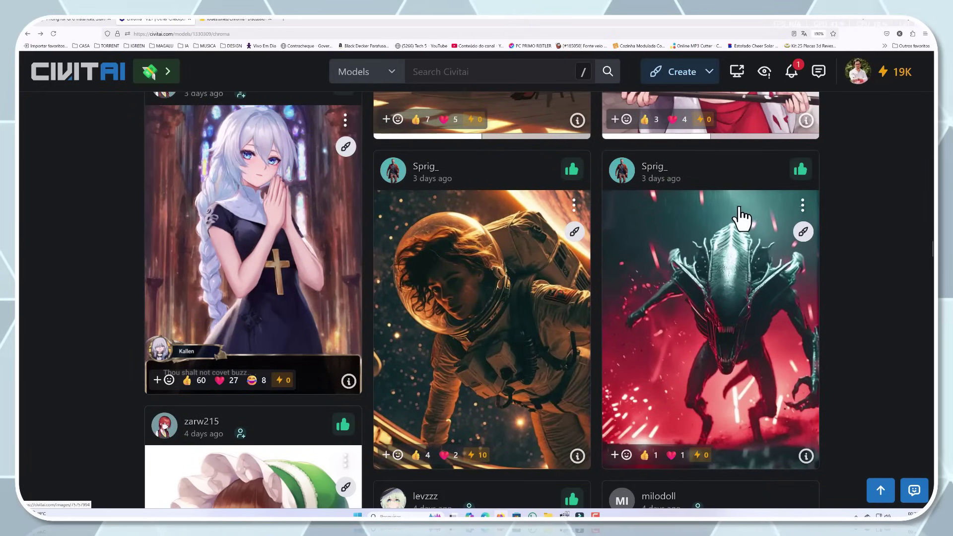
scroll(590, 189, down, 5)
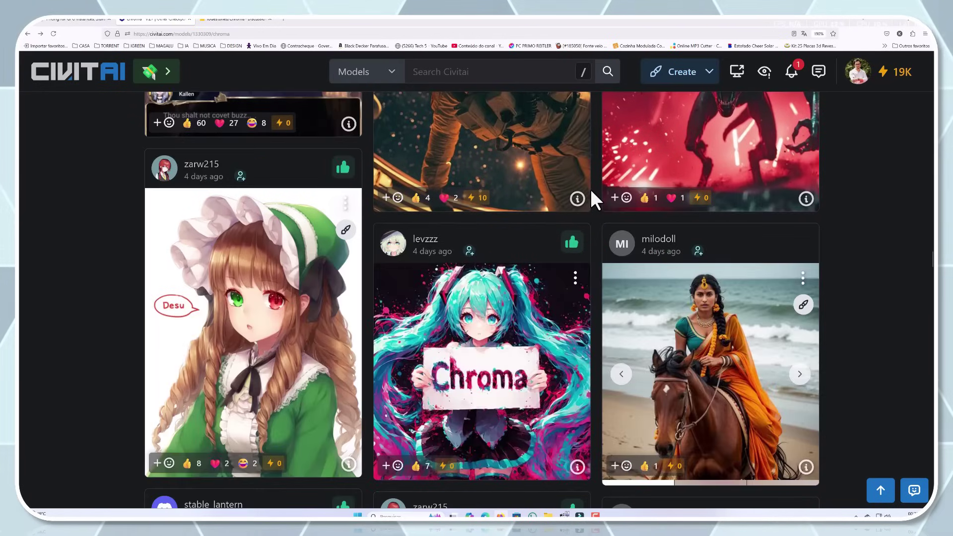
scroll(591, 189, down, 7)
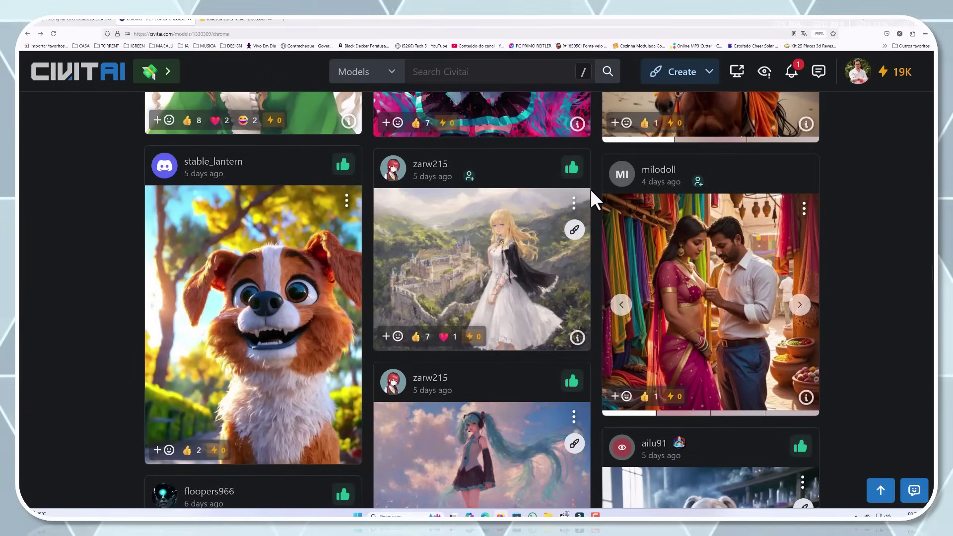
scroll(591, 190, down, 5)
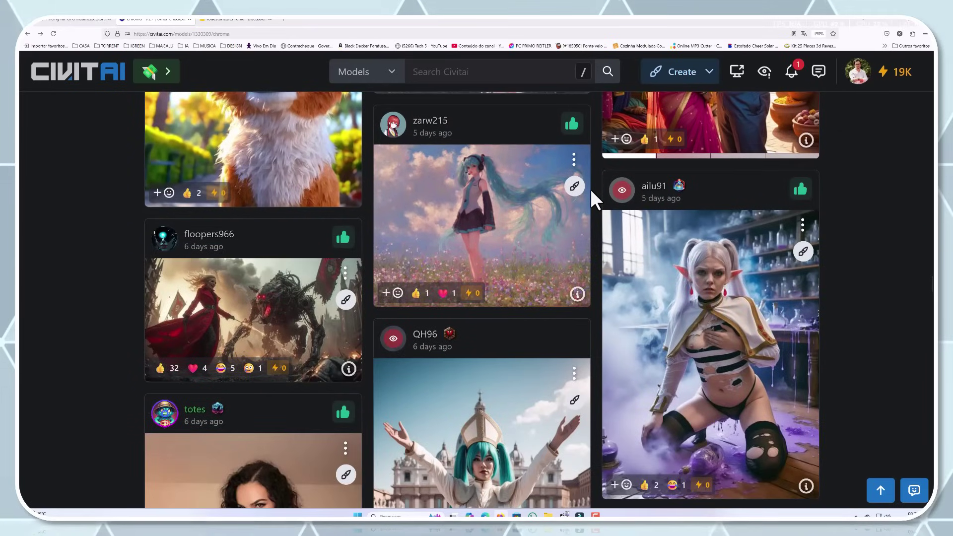
scroll(591, 190, down, 7)
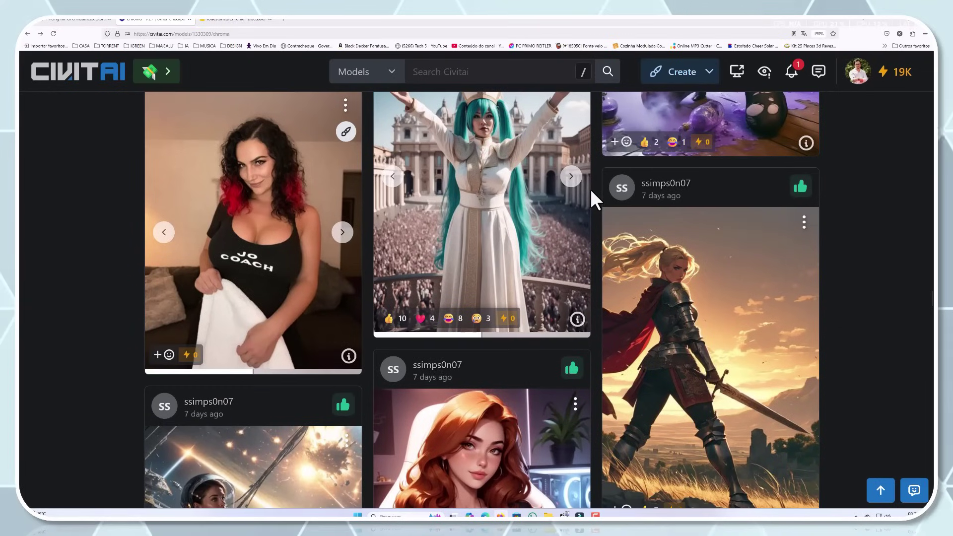
scroll(591, 190, down, 5)
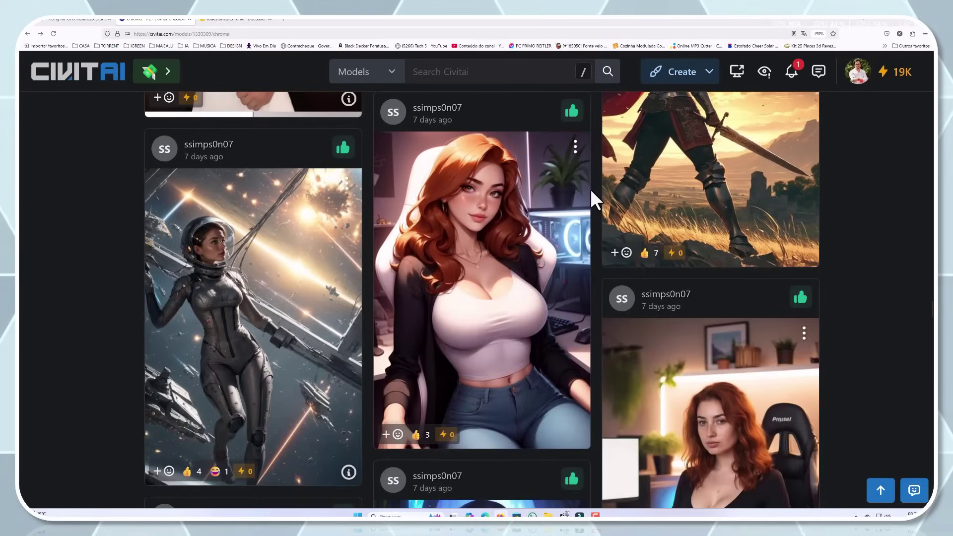
scroll(591, 188, down, 7)
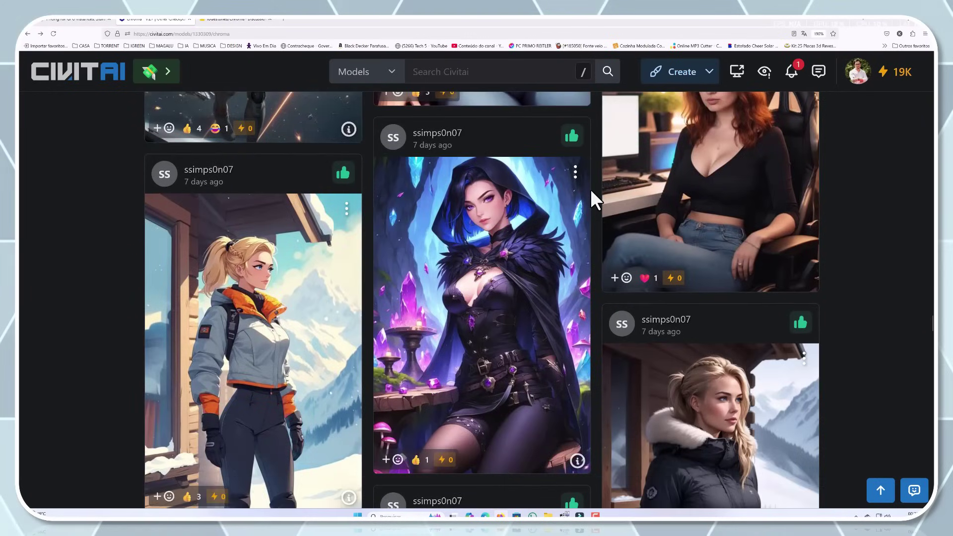
scroll(590, 188, down, 5)
scroll(590, 189, down, 7)
scroll(591, 188, down, 7)
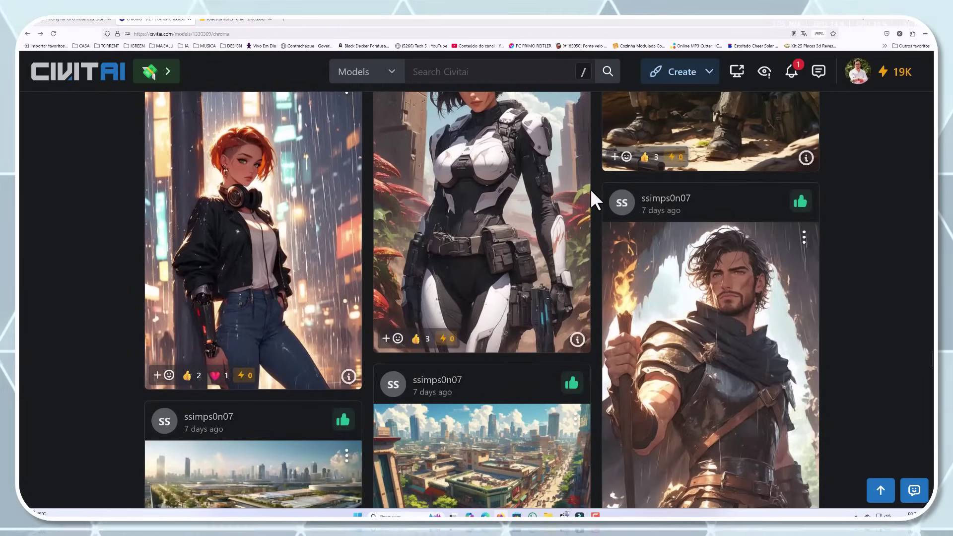
scroll(590, 189, down, 4)
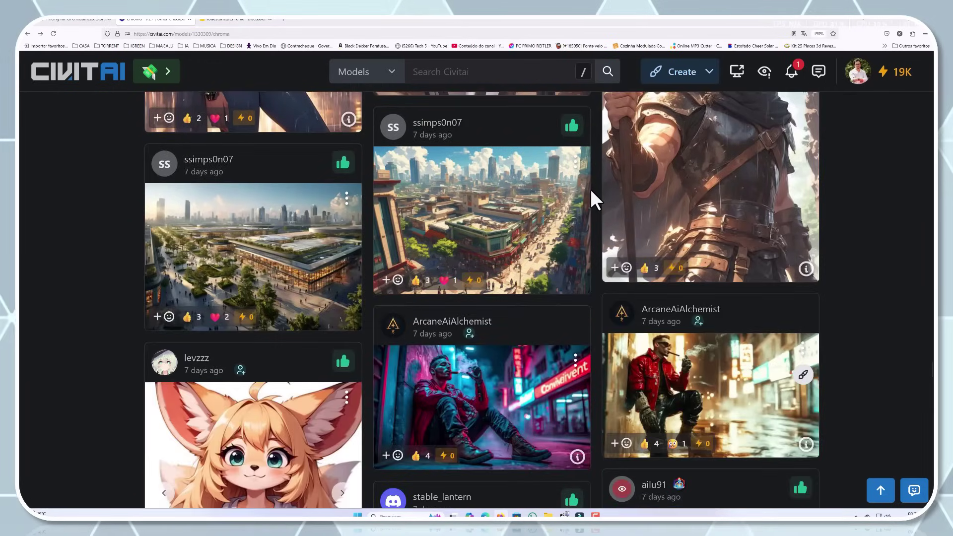
scroll(591, 188, down, 3)
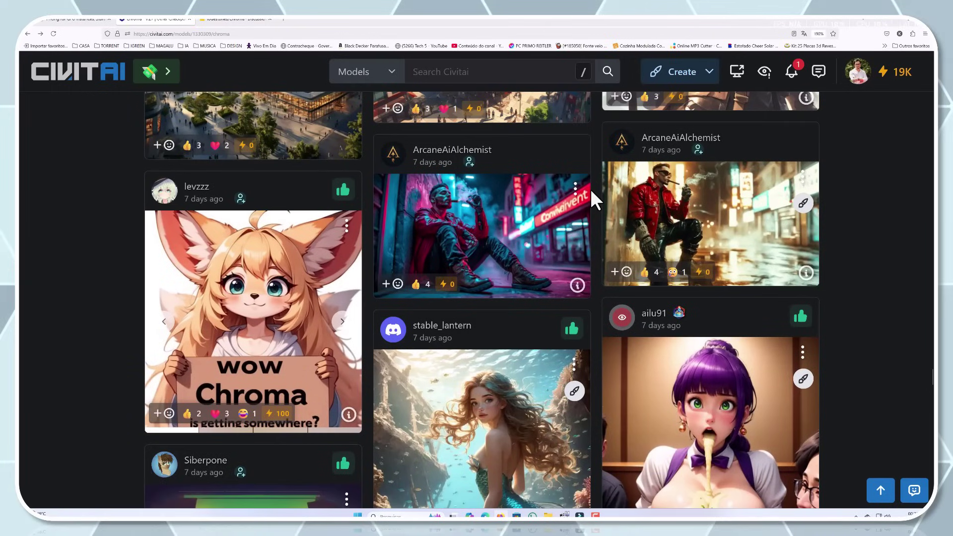
scroll(592, 193, down, 5)
scroll(591, 193, down, 6)
scroll(590, 188, down, 3)
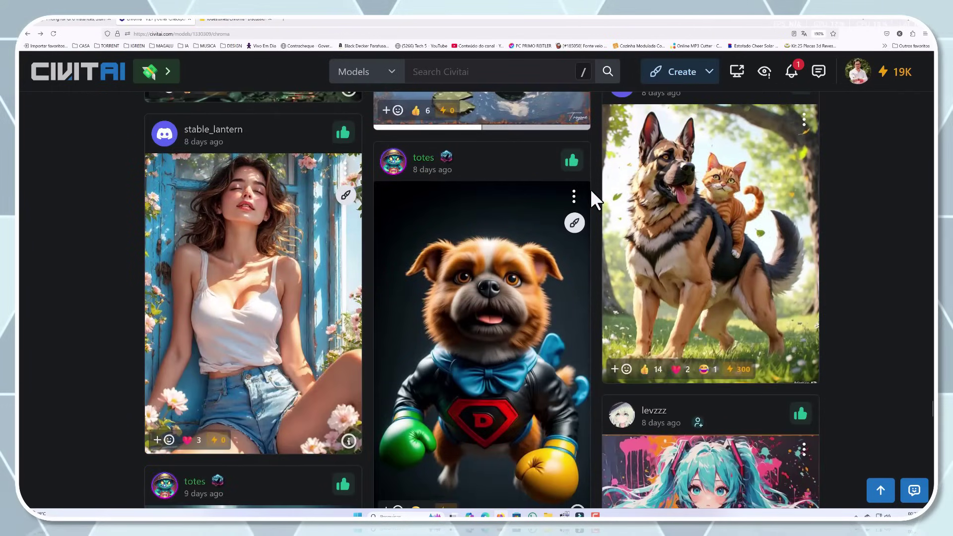
scroll(591, 189, down, 8)
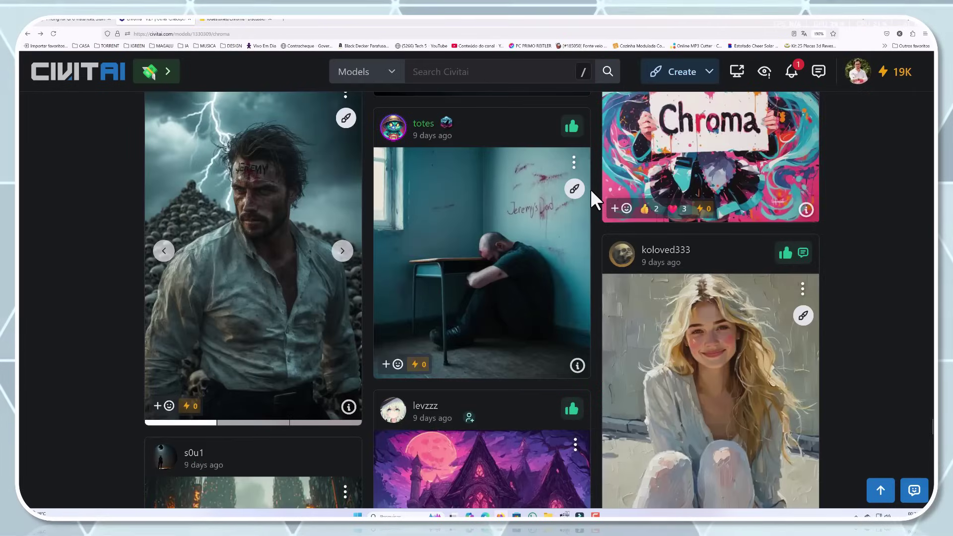
scroll(591, 189, down, 6)
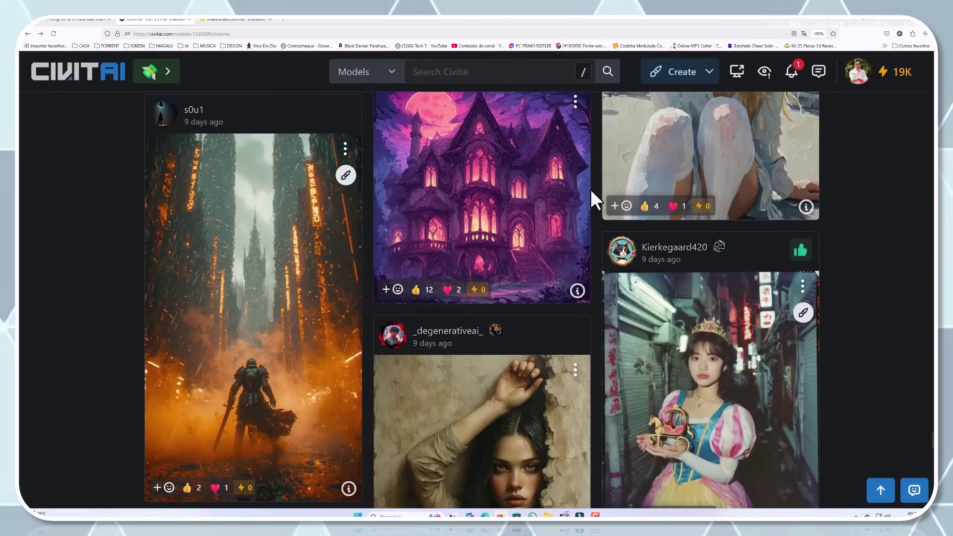
scroll(591, 188, down, 6)
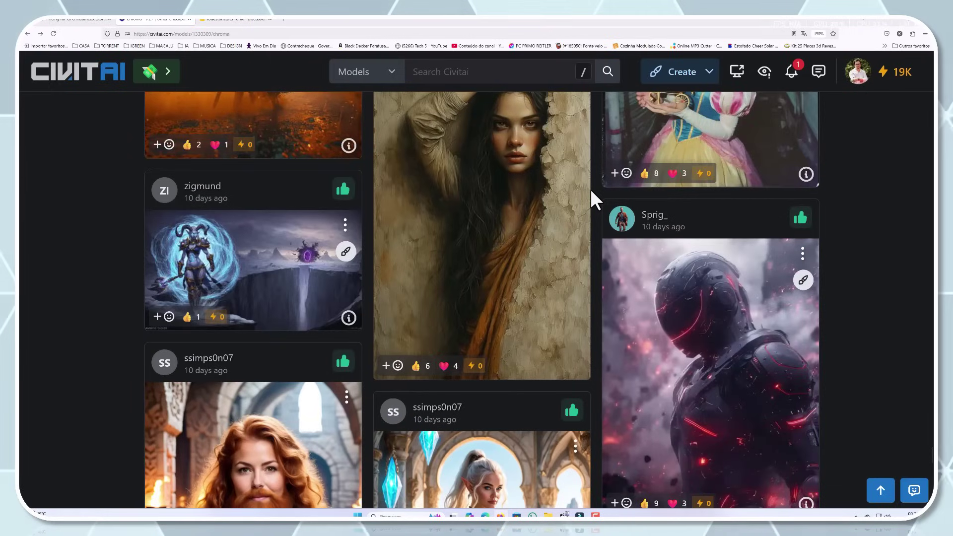
scroll(591, 189, down, 5)
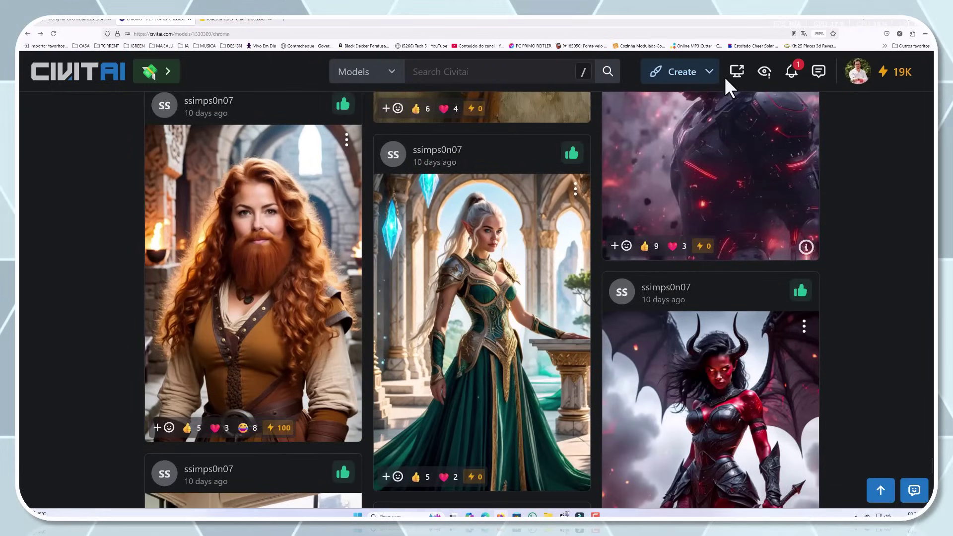
scroll(844, 160, down, 1)
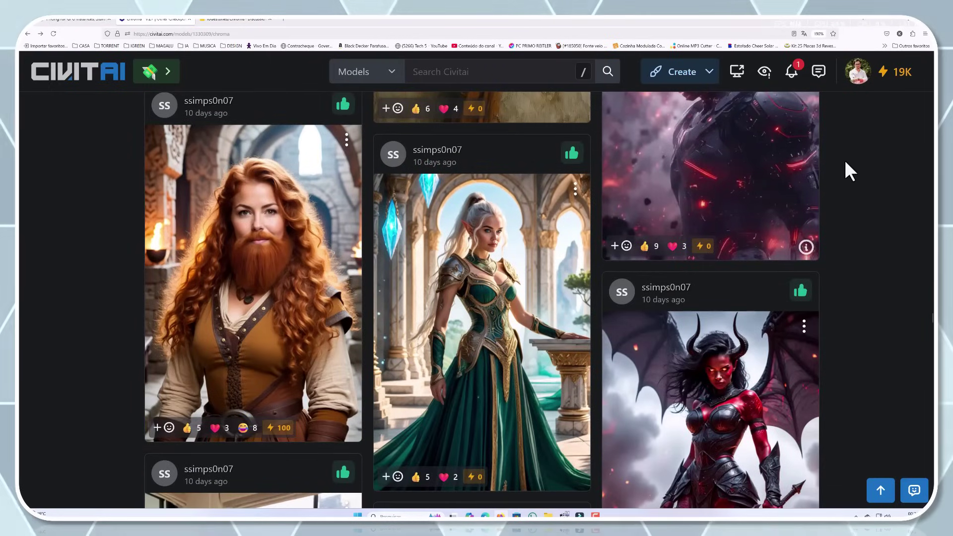
scroll(844, 160, down, 5)
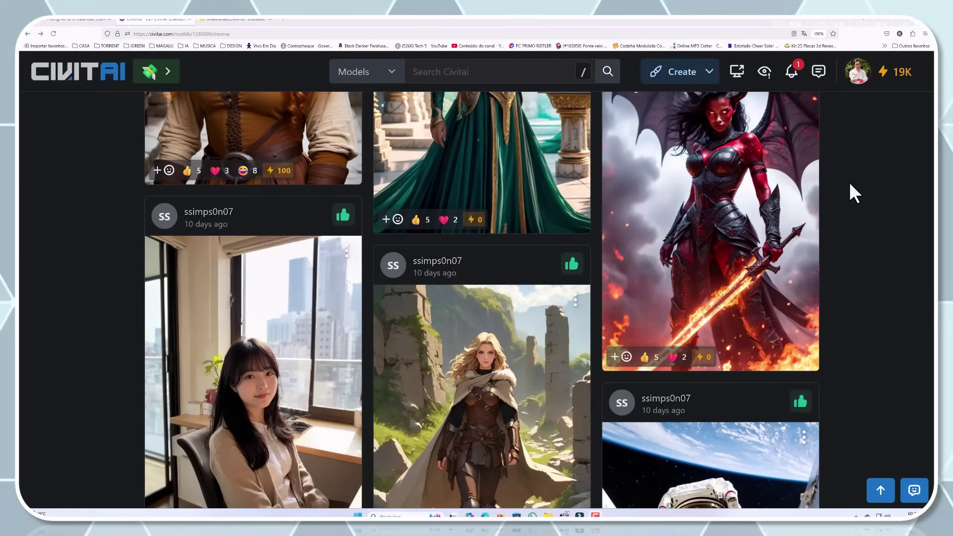
scroll(849, 181, down, 4)
scroll(850, 181, down, 7)
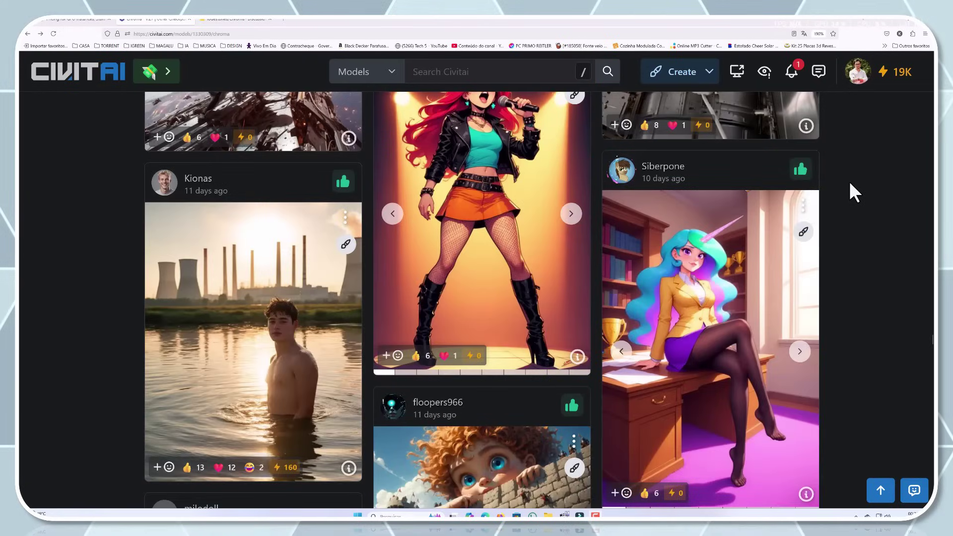
scroll(849, 181, down, 7)
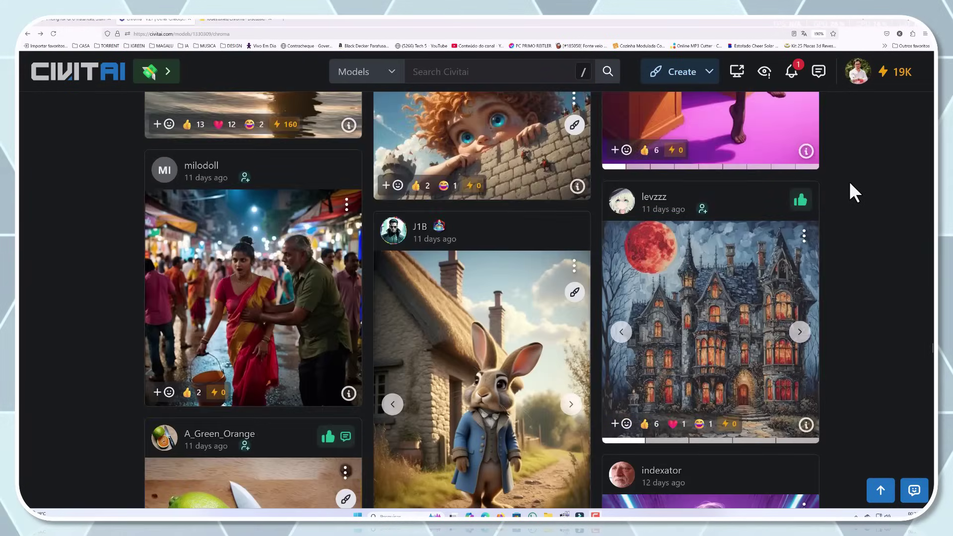
scroll(849, 181, down, 7)
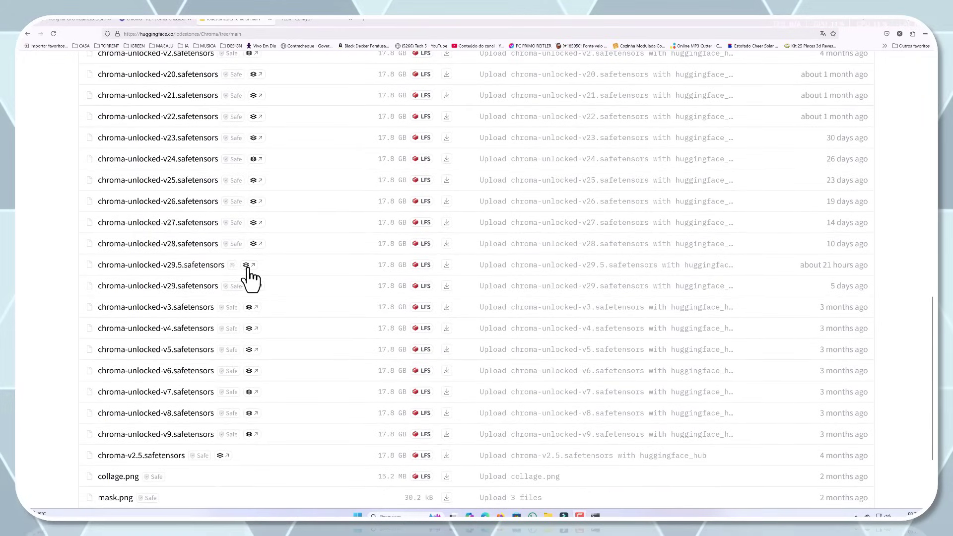
scroll(258, 275, down, 2)
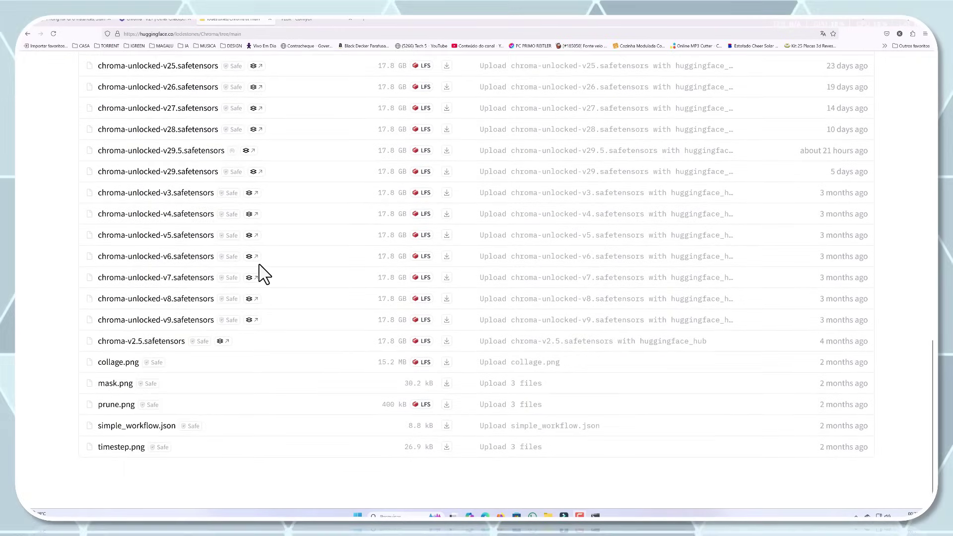
Scroll to the end of the chroma-unlocked checkpoint list, then return to the FLUX ComfyUI workflow
click(300, 20)
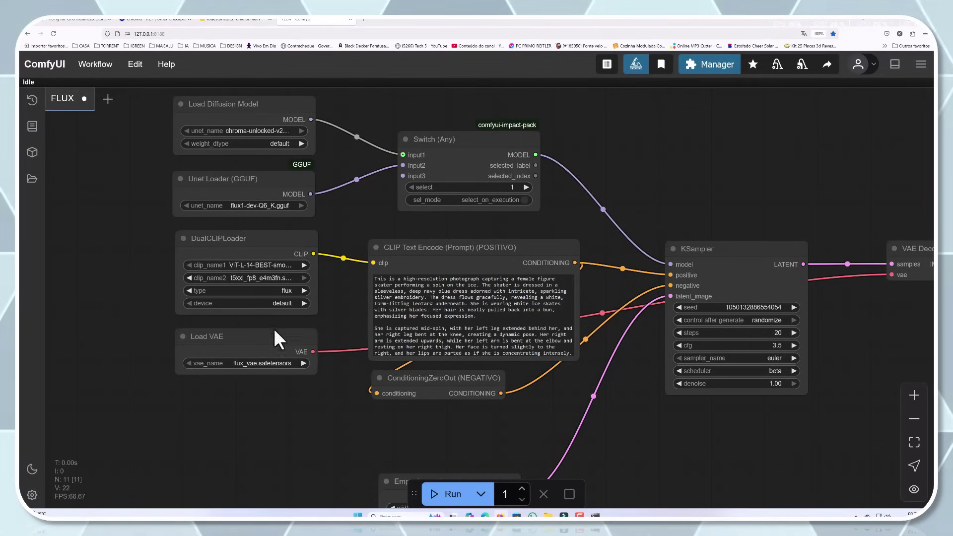
Look over the KSampler and NEGATIVO nodes, then open the PC's About specs (RTX 3060, 32 GB RAM)
drag(647, 184, 649, 217)
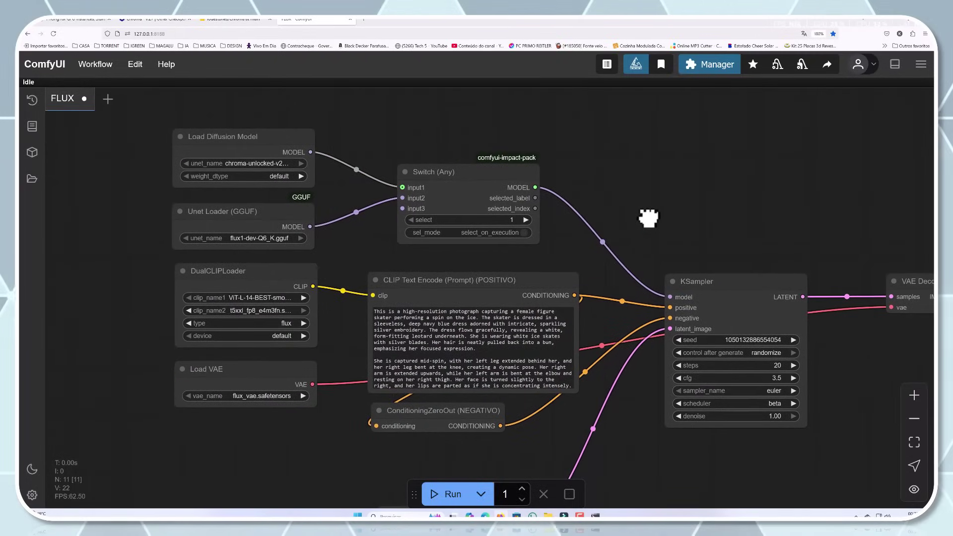
click(169, 22)
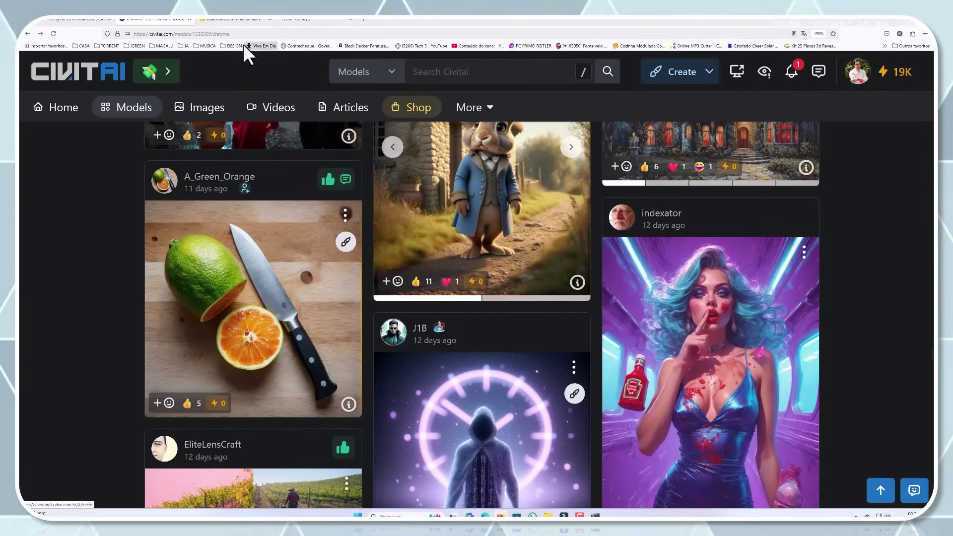
click(235, 22)
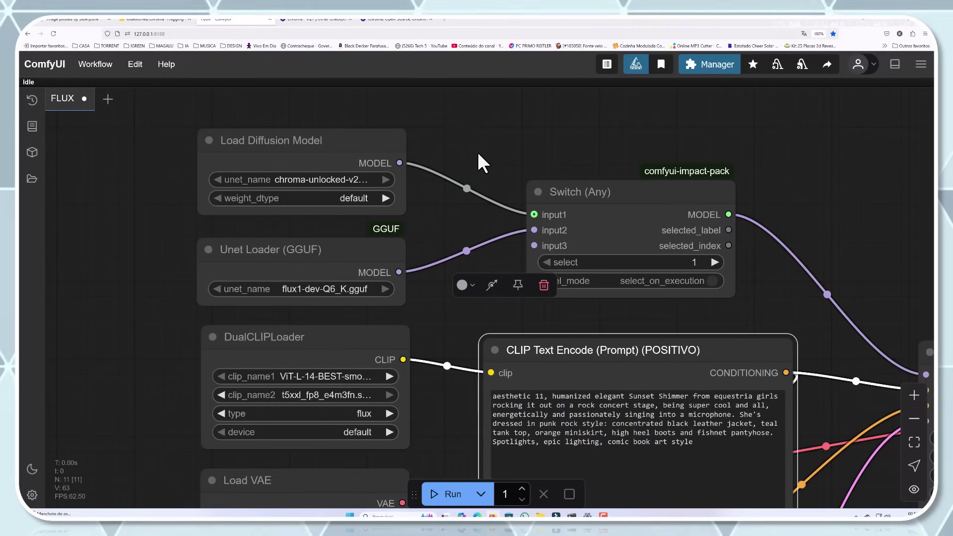
drag(478, 151, 469, 125)
drag(819, 224, 769, 155)
drag(790, 187, 777, 181)
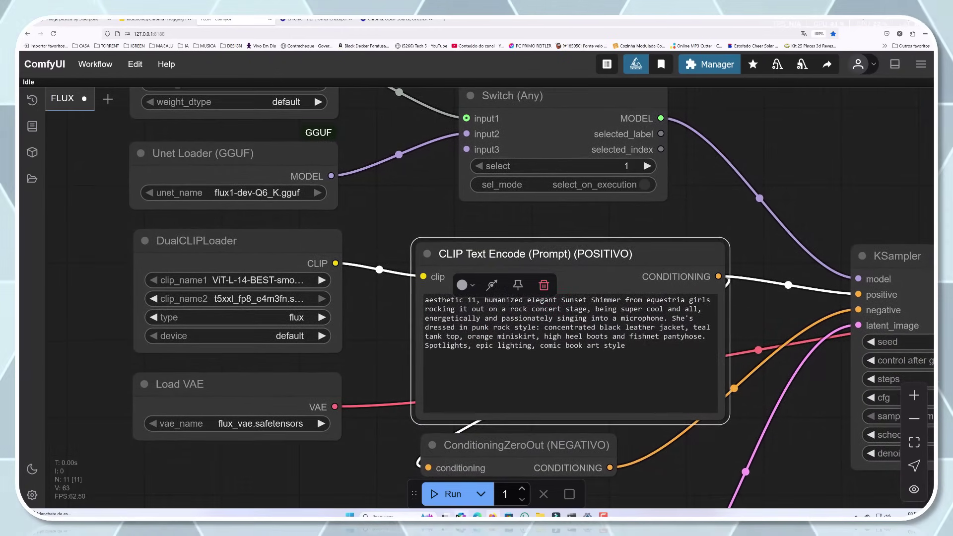
click(462, 515)
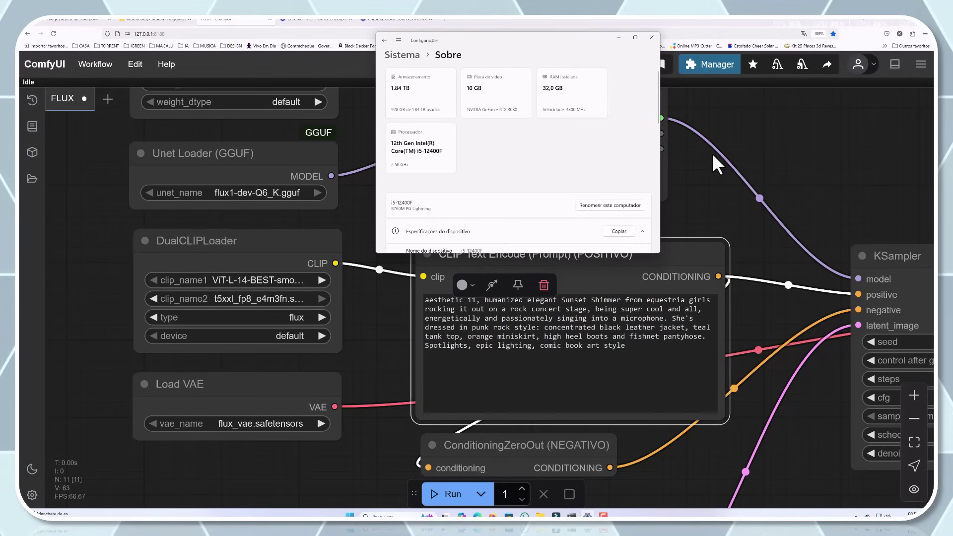
Close Settings, pan to the Save Image node's rock-singer image, then switch to Hugging Face's Chroma card
click(824, 148)
drag(823, 148, 761, 149)
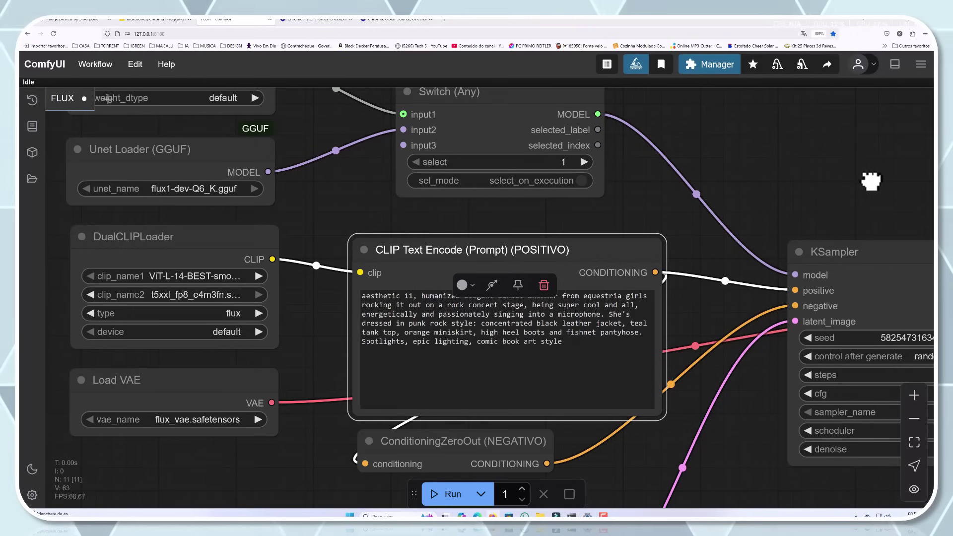
drag(869, 182, 708, 156)
drag(836, 150, 708, 149)
drag(863, 140, 717, 144)
drag(889, 148, 716, 149)
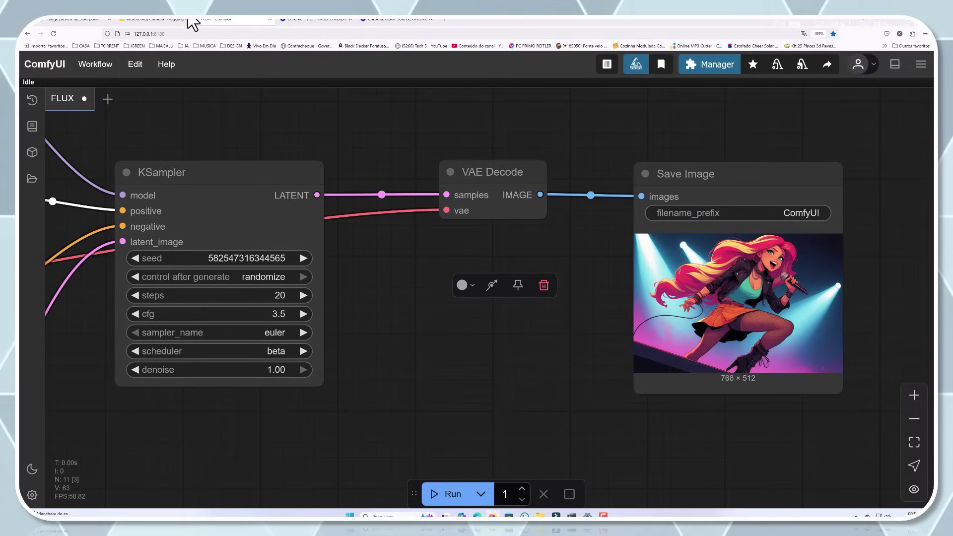
click(145, 20)
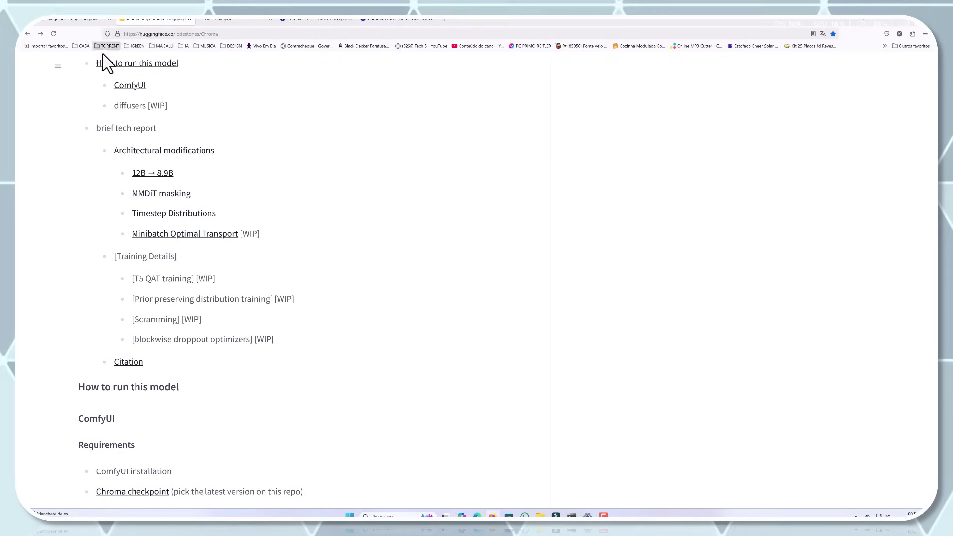
Jump to the Architectural modifications section and briefly highlight the 12B → 8.9B heading
click(164, 152)
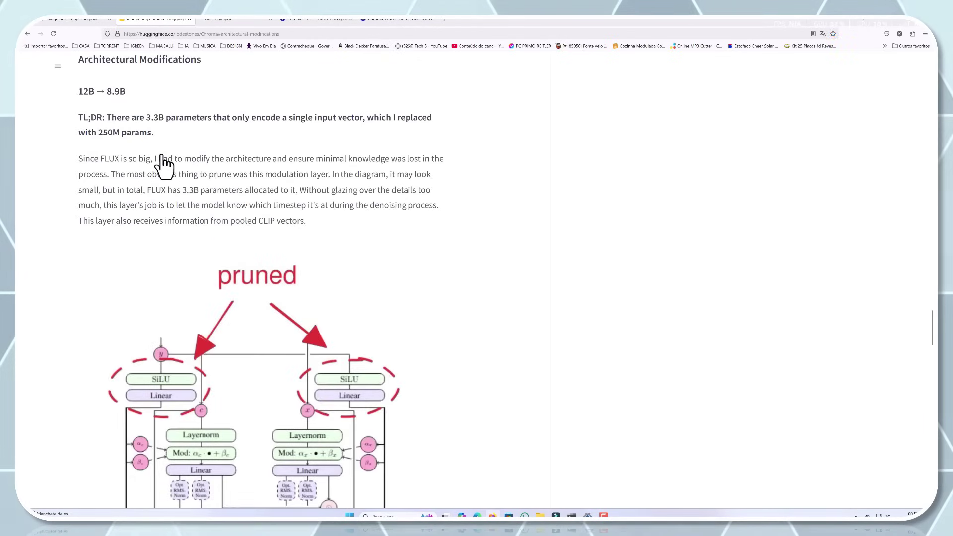
drag(72, 91, 149, 91)
triple_click(114, 91)
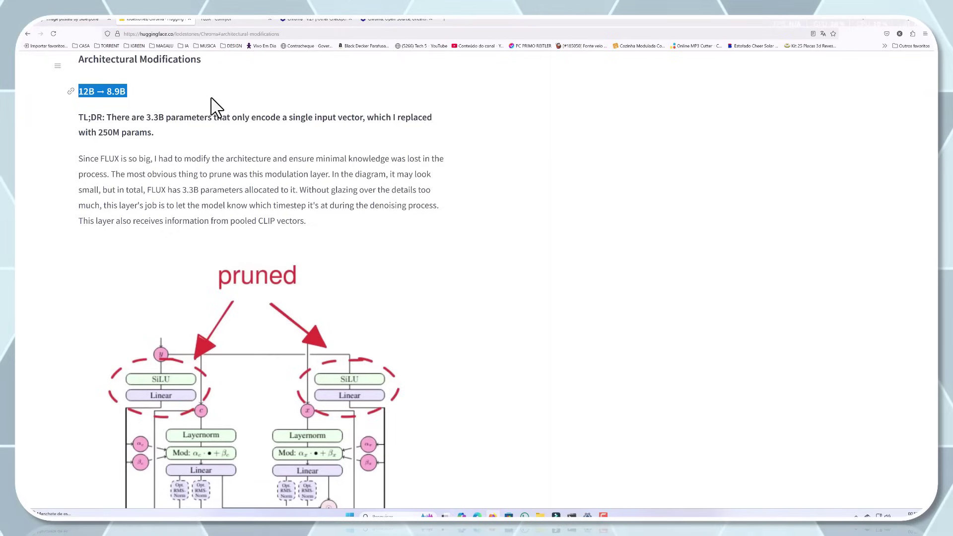
click(216, 108)
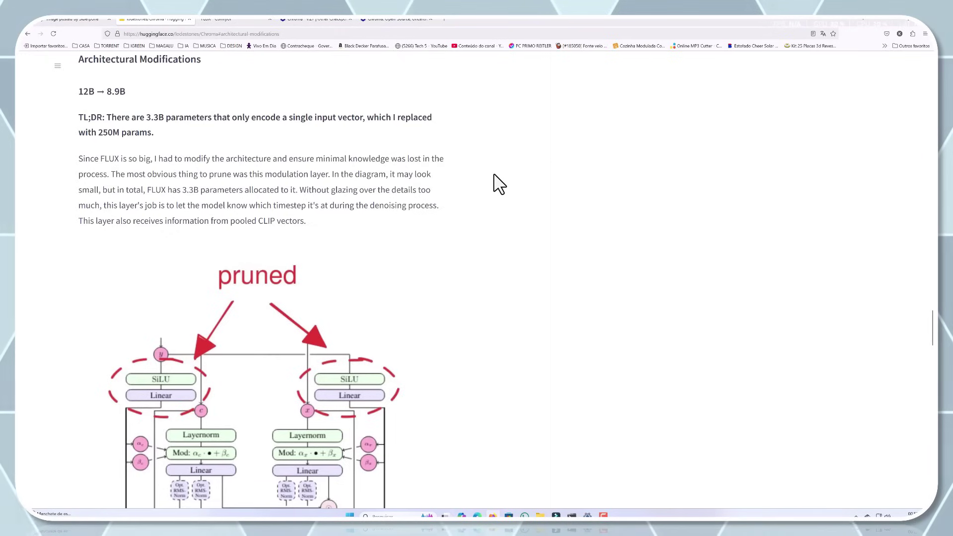
Read down through the pruned MM-DiT block diagram to the MMDiT Masking text
scroll(539, 222, down, 1)
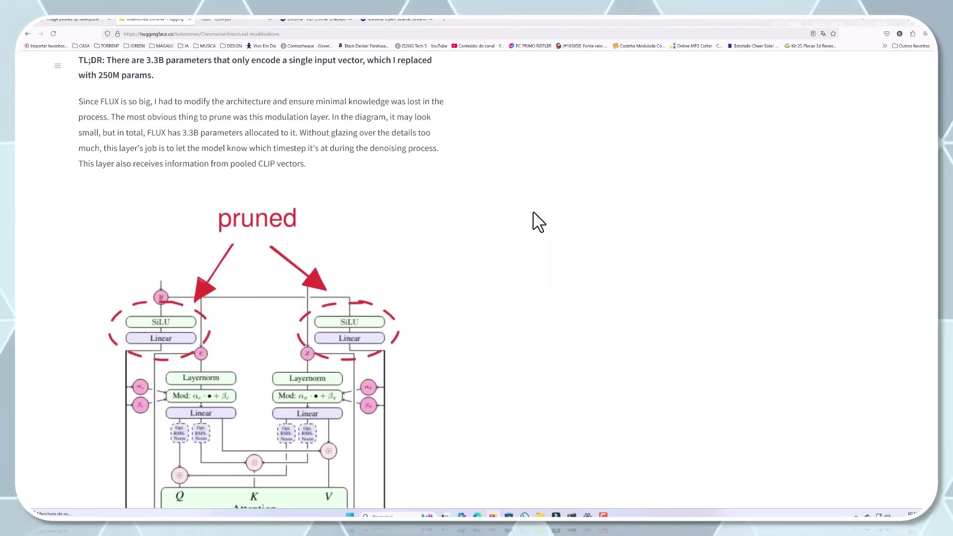
scroll(539, 222, down, 2)
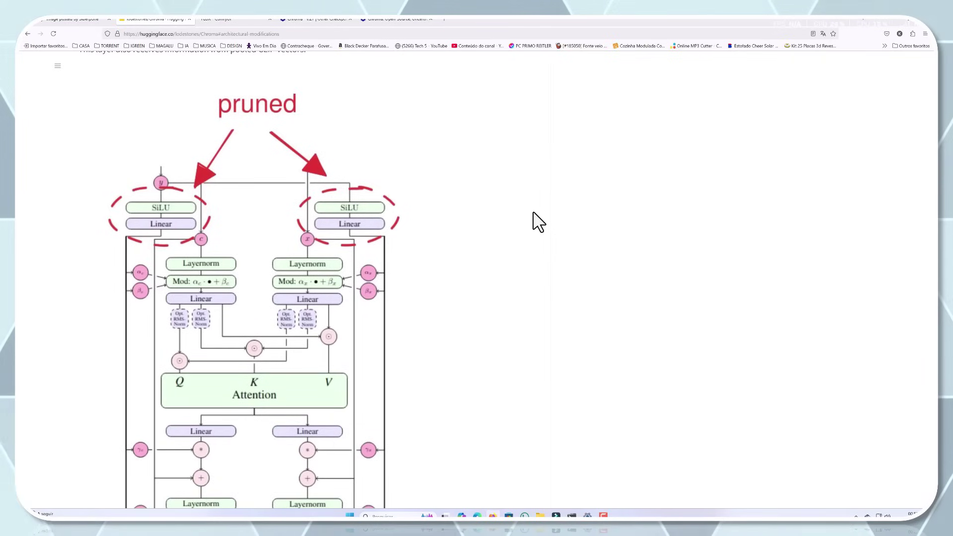
scroll(538, 222, down, 1)
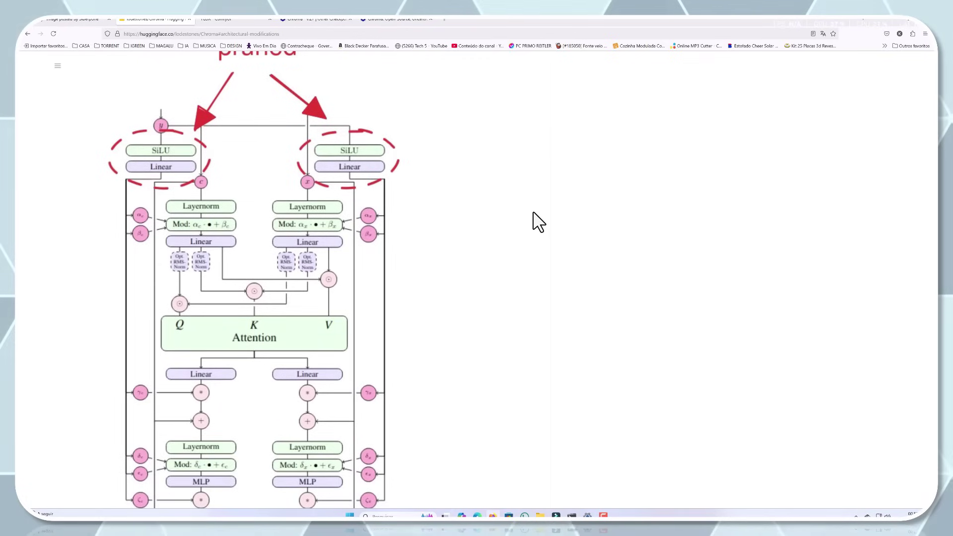
scroll(539, 222, down, 1)
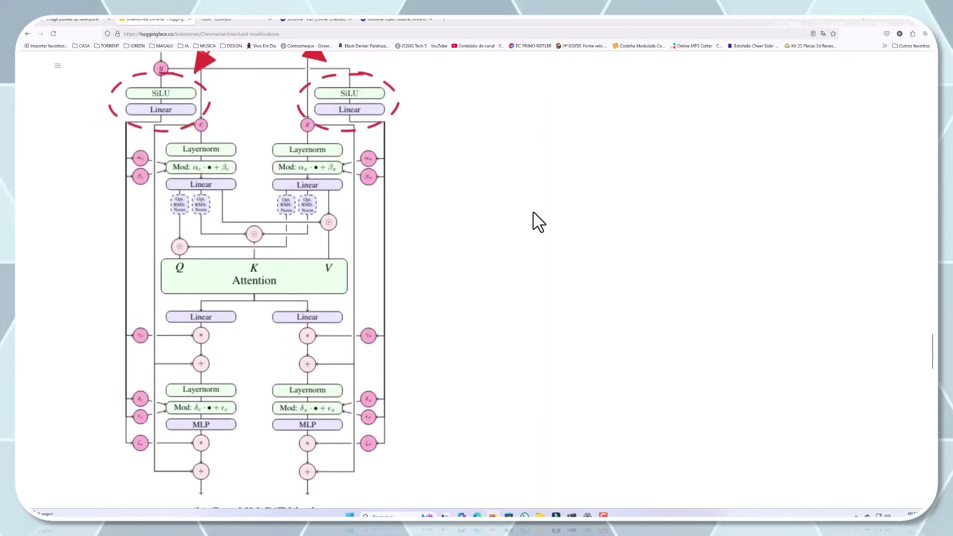
scroll(538, 222, down, 1)
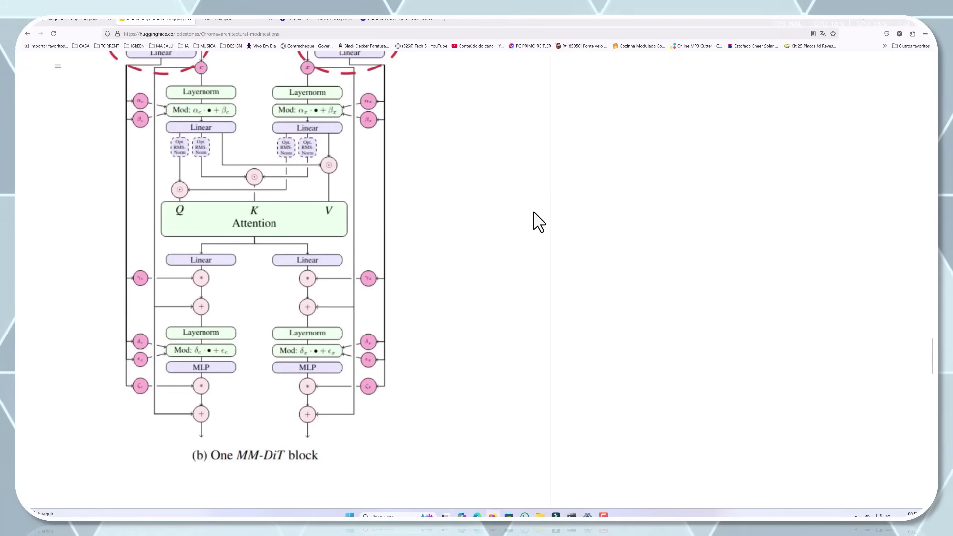
scroll(538, 222, down, 4)
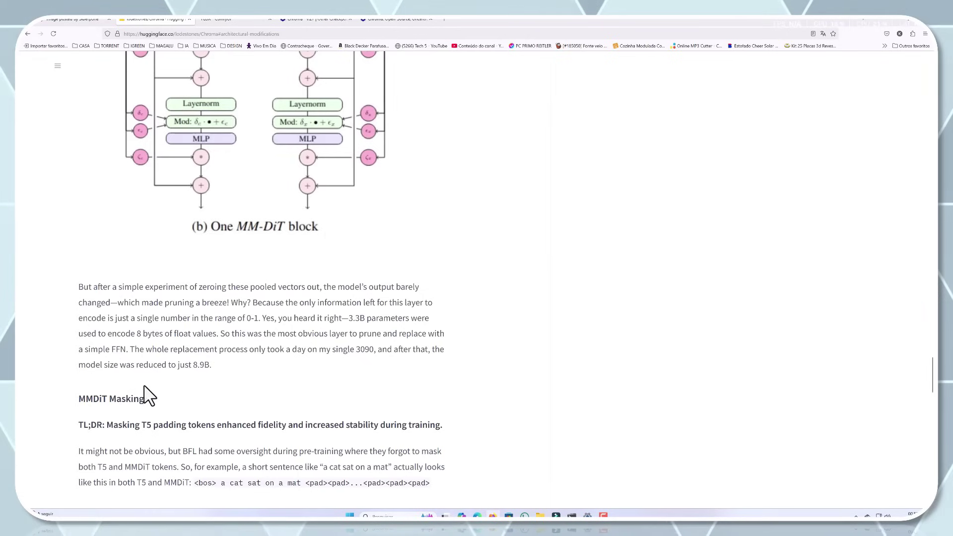
Jump from the table of contents to the MMDiT Masking section of the Chroma card
scroll(288, 285, up, 10)
scroll(287, 285, up, 15)
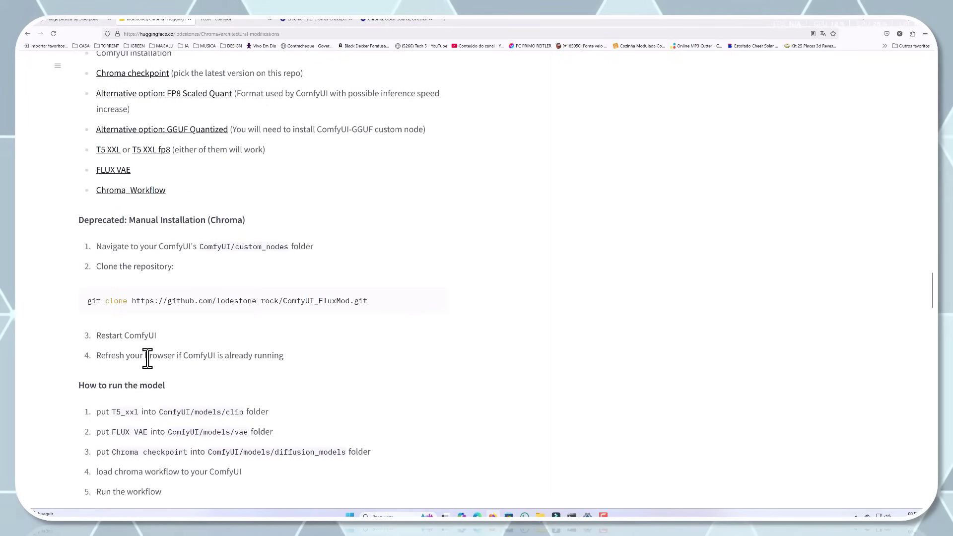
scroll(147, 358, up, 5)
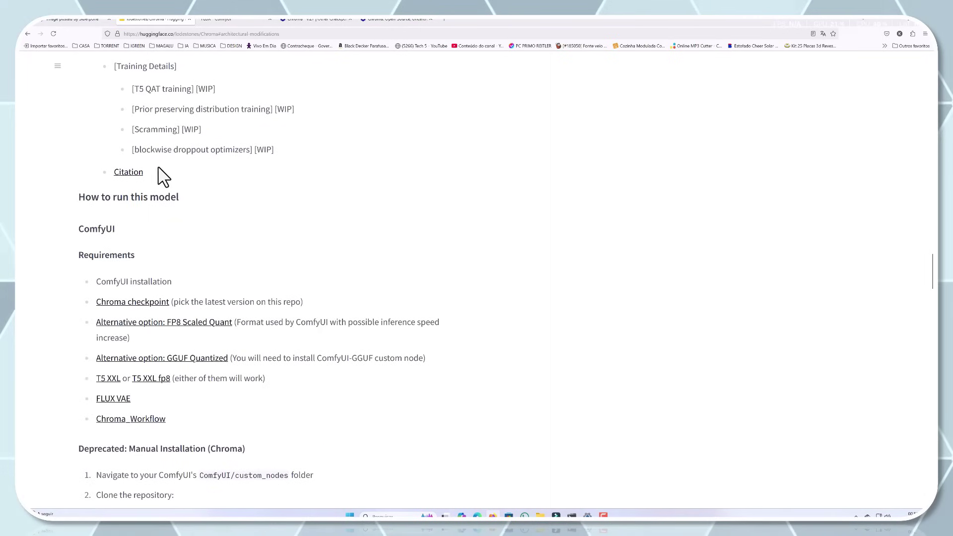
scroll(121, 332, up, 4)
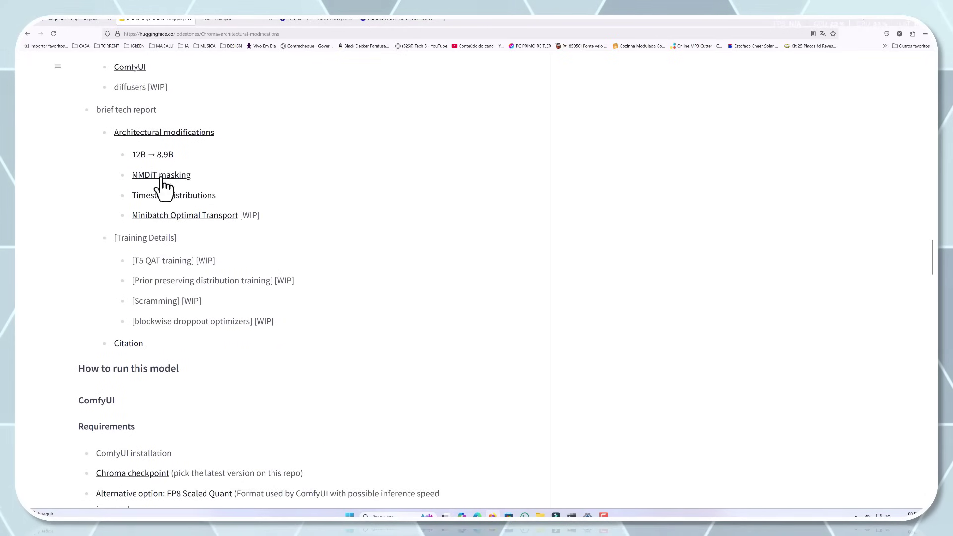
click(162, 176)
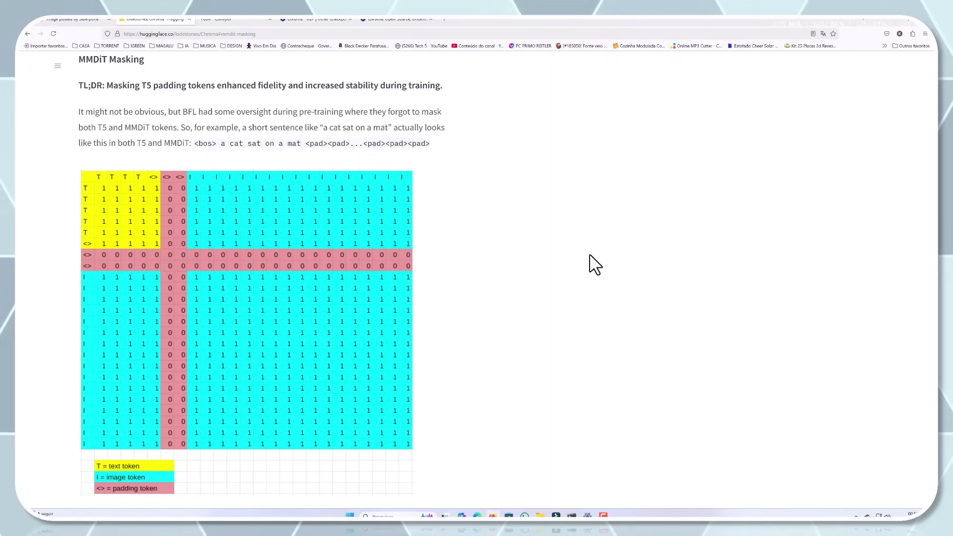
Read down through Minibatch Optimal Transport to the Citation entry and page footer
scroll(593, 266, down, 3)
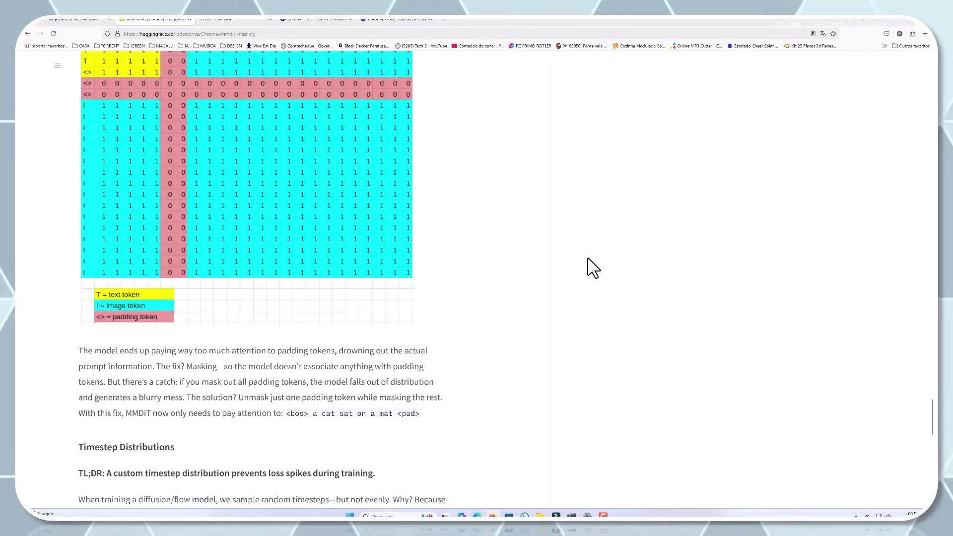
scroll(593, 267, down, 1)
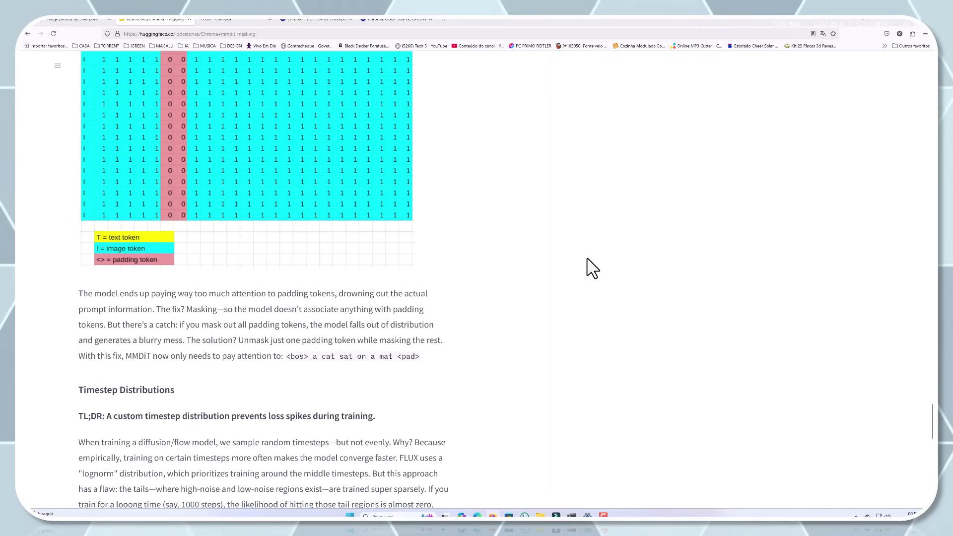
scroll(593, 268, down, 2)
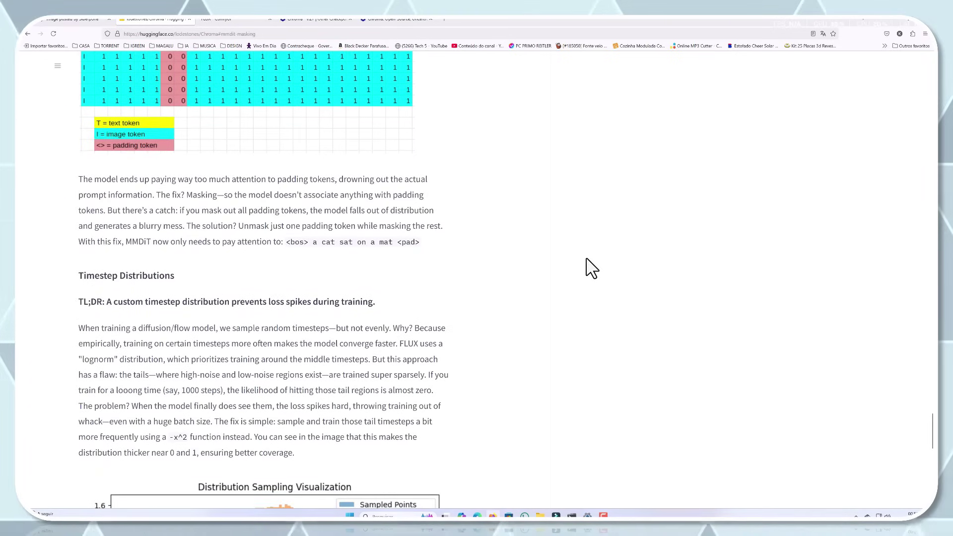
scroll(591, 268, down, 3)
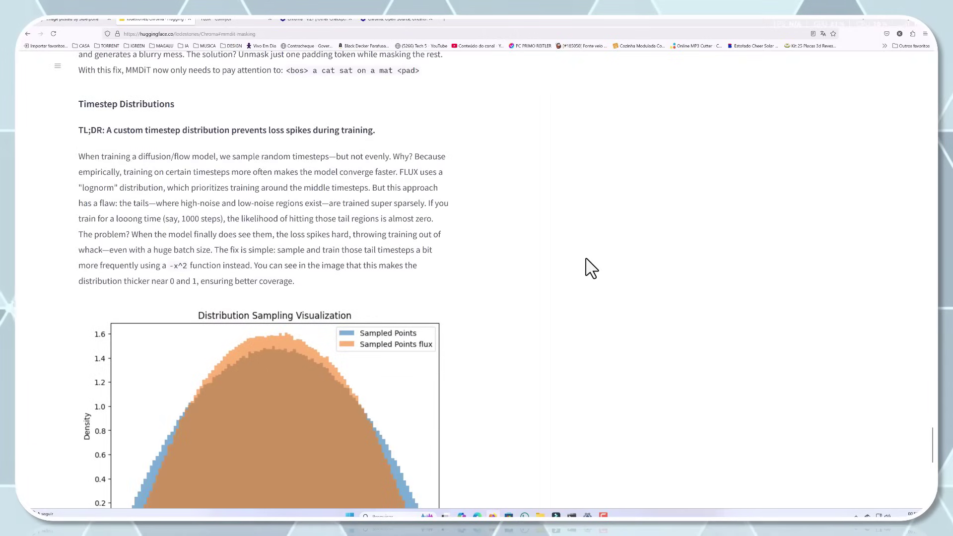
scroll(590, 268, down, 2)
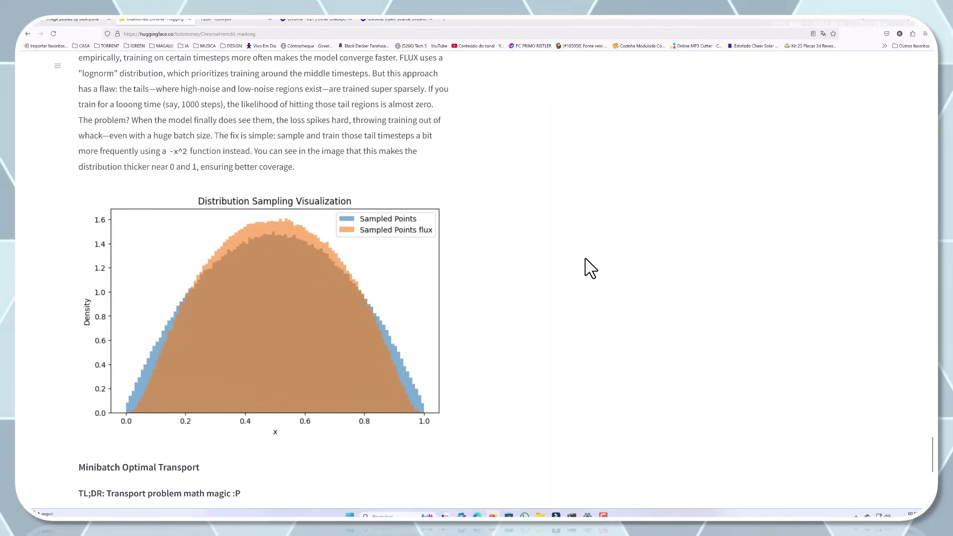
scroll(590, 268, down, 2)
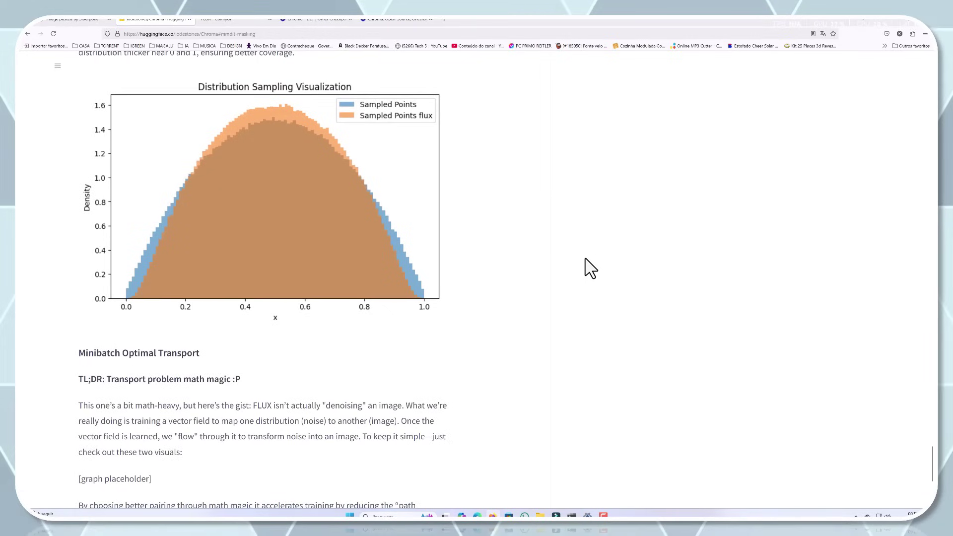
scroll(590, 268, down, 3)
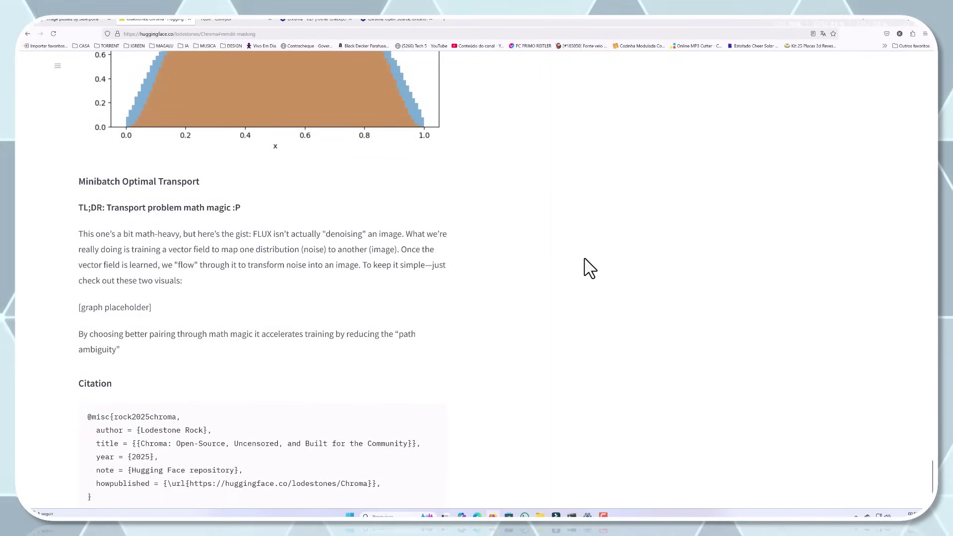
scroll(583, 259, down, 2)
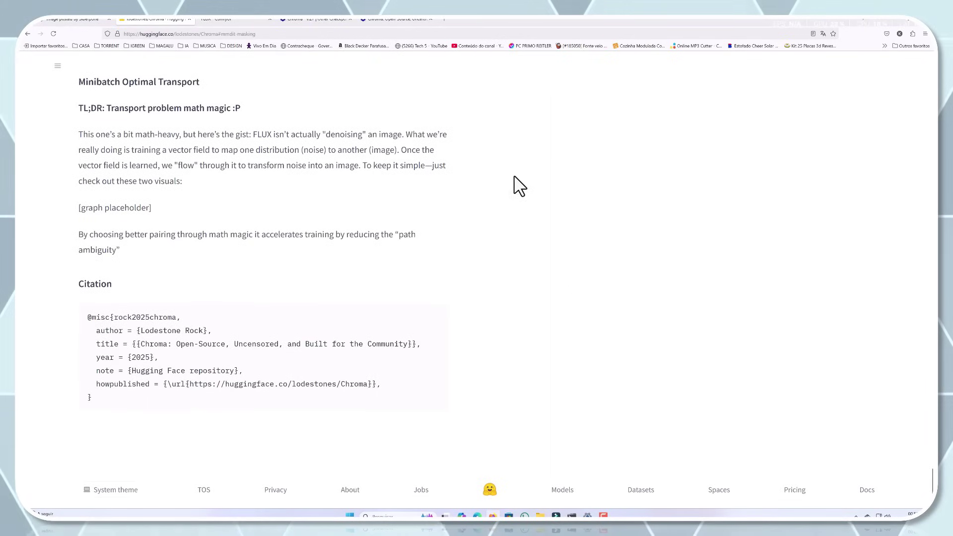
View the Civitai Chroma v27 page and an example image's generation data, then return to the FLUX workflow
click(328, 20)
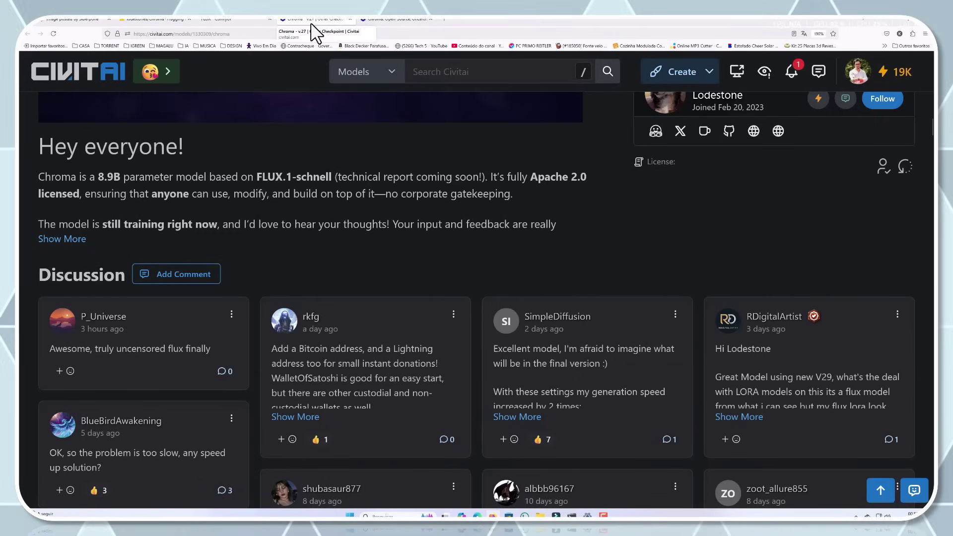
click(86, 21)
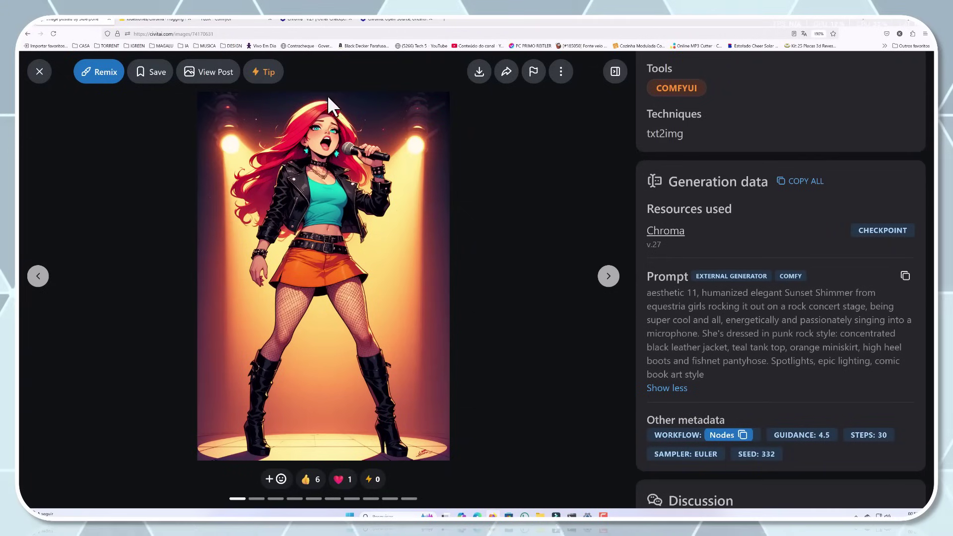
click(239, 21)
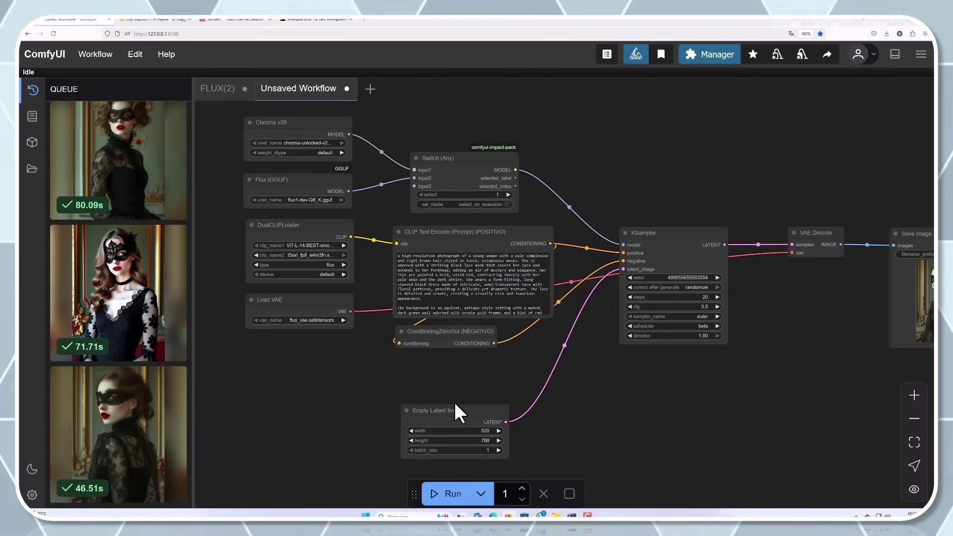
Close the Masquerade, Yandex and Joy Caption browser tabs
click(350, 19)
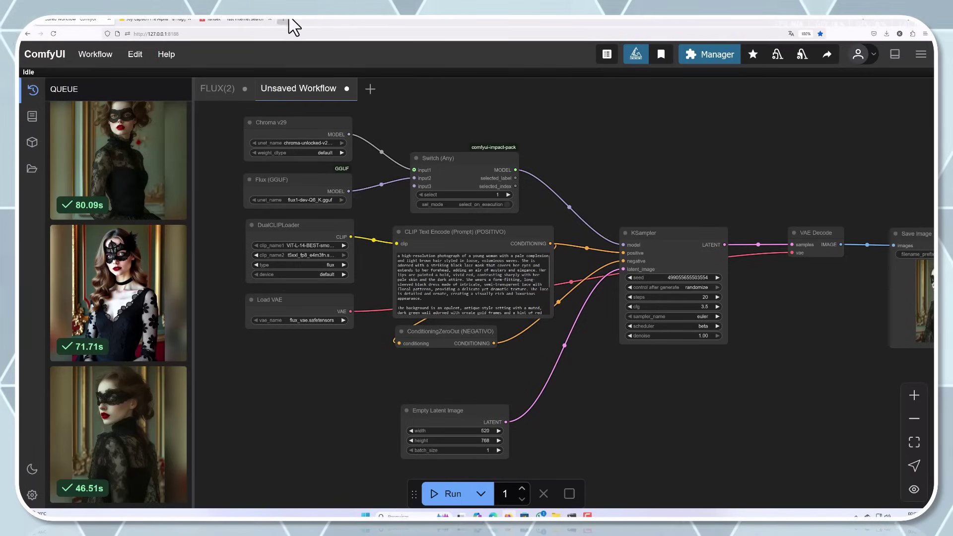
click(270, 19)
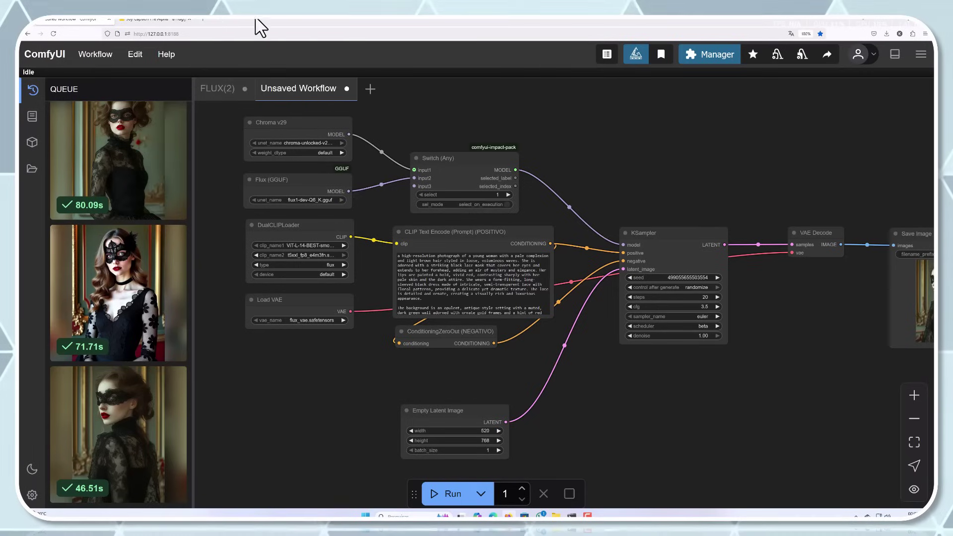
click(189, 20)
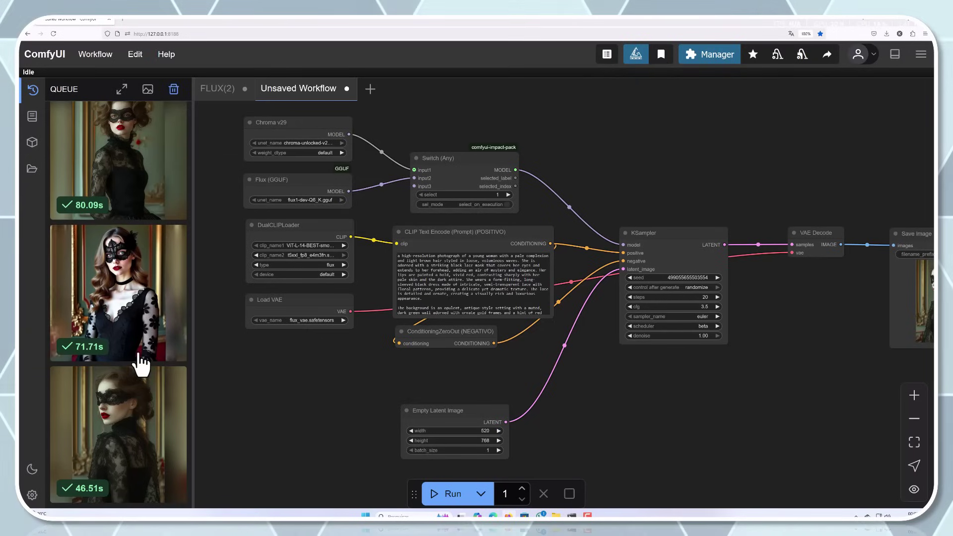
Preview the third queued render full-size, then inspect the Chroma v29 loader and Save Image output
click(123, 424)
click(120, 412)
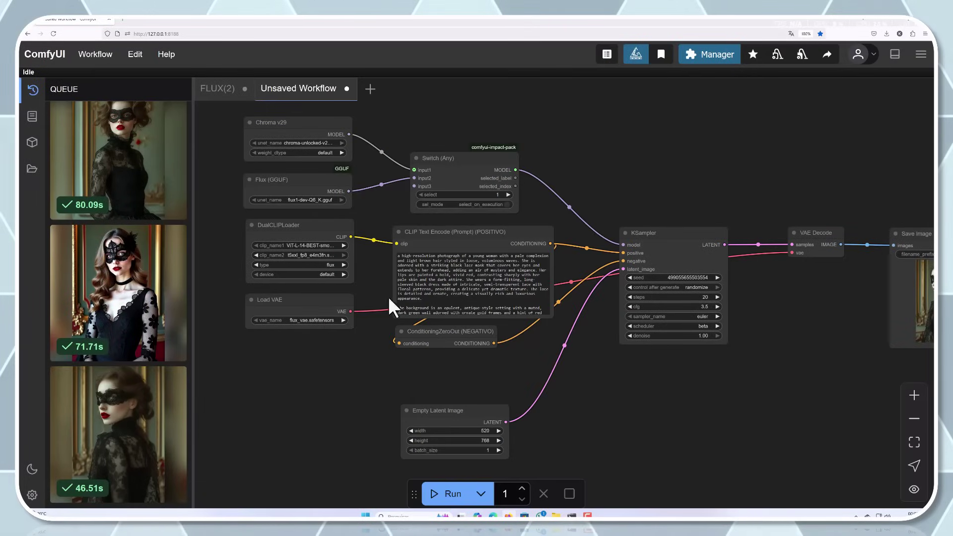
click(301, 125)
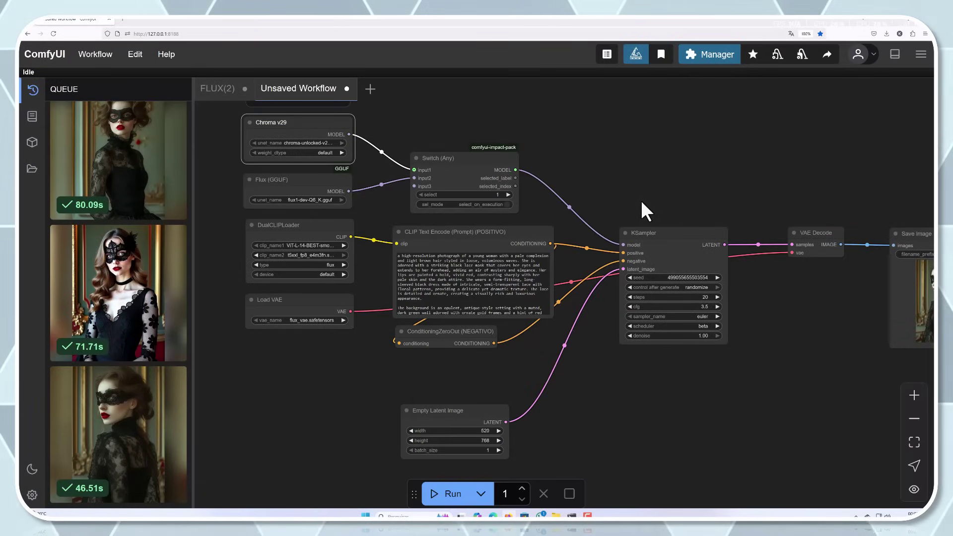
drag(642, 207, 472, 190)
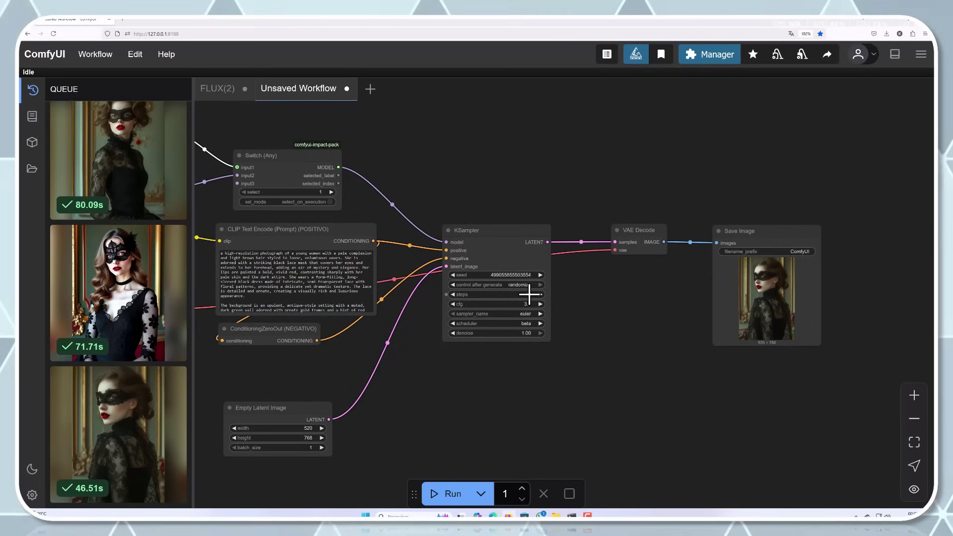
Load the second render's workflow, preview it, and inspect its Flux GGUF loader and Save Image output
right_click(133, 287)
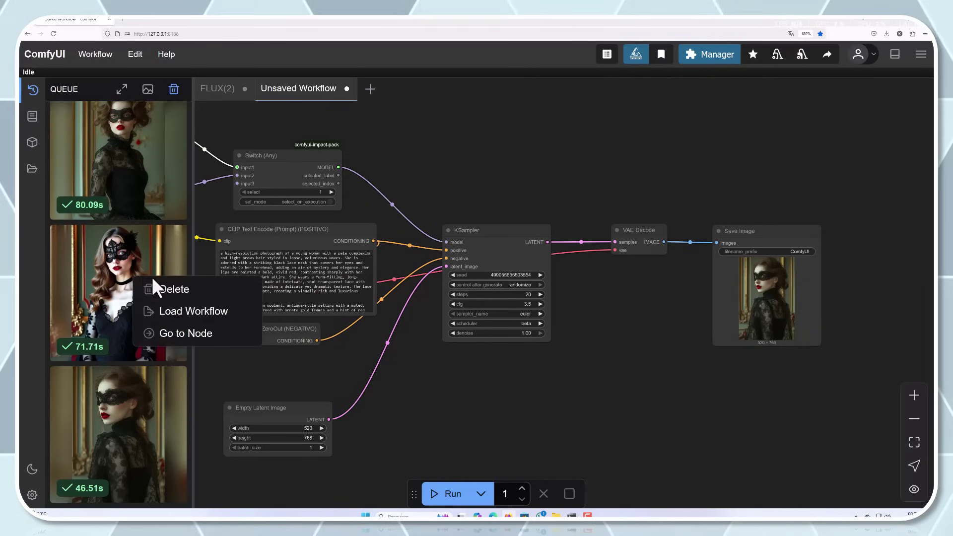
click(186, 309)
click(133, 309)
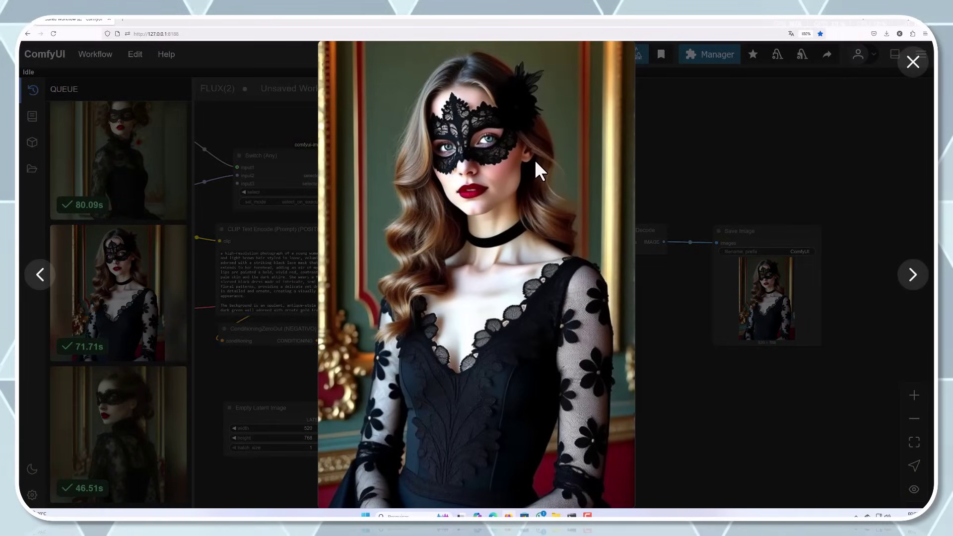
click(697, 149)
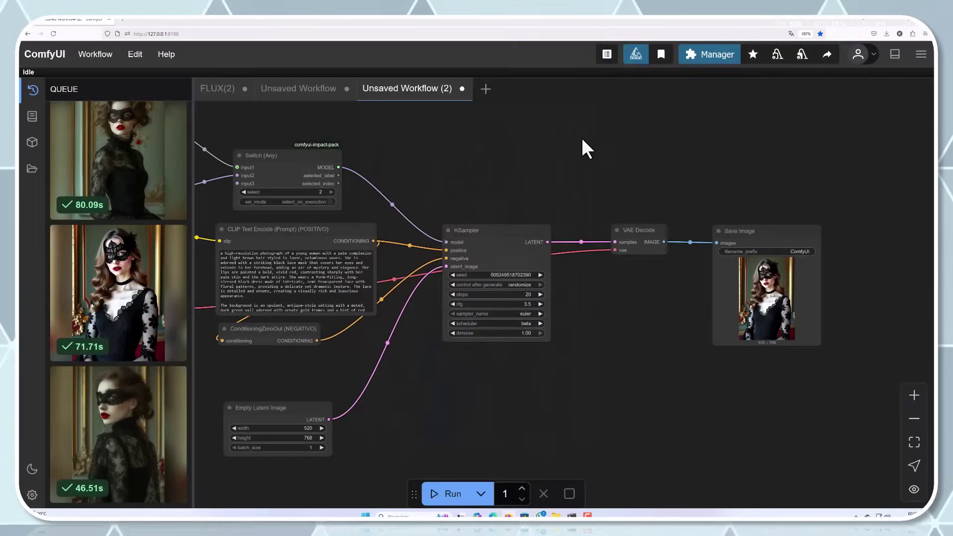
drag(415, 149, 567, 144)
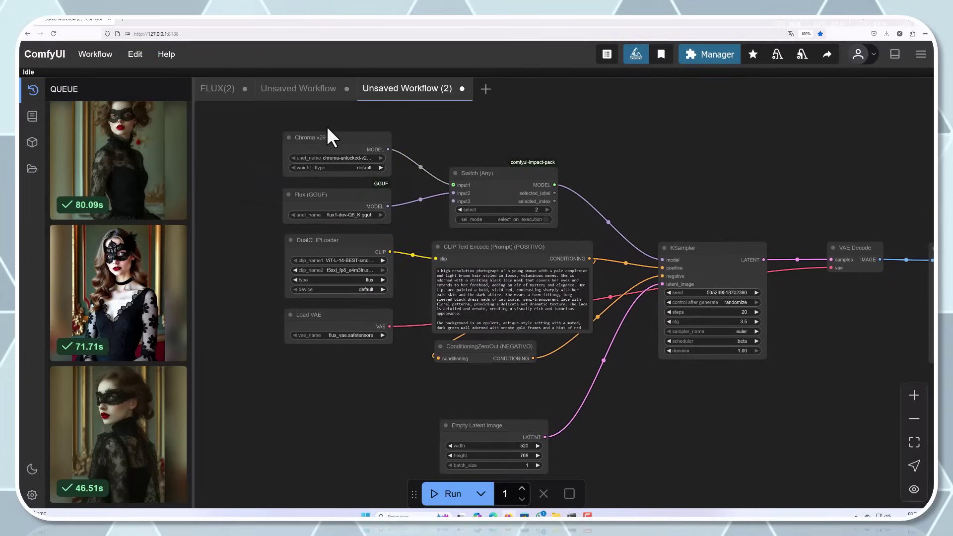
click(308, 195)
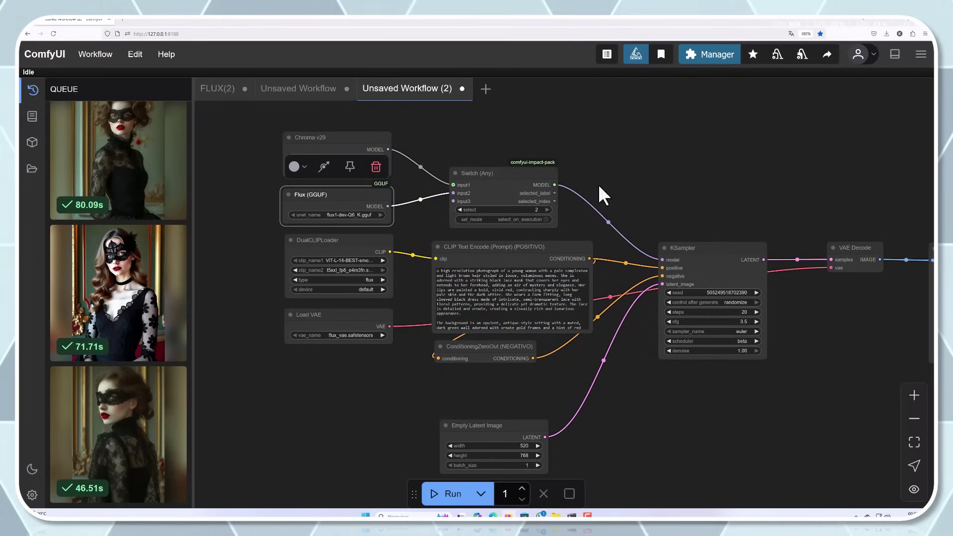
drag(629, 173, 481, 140)
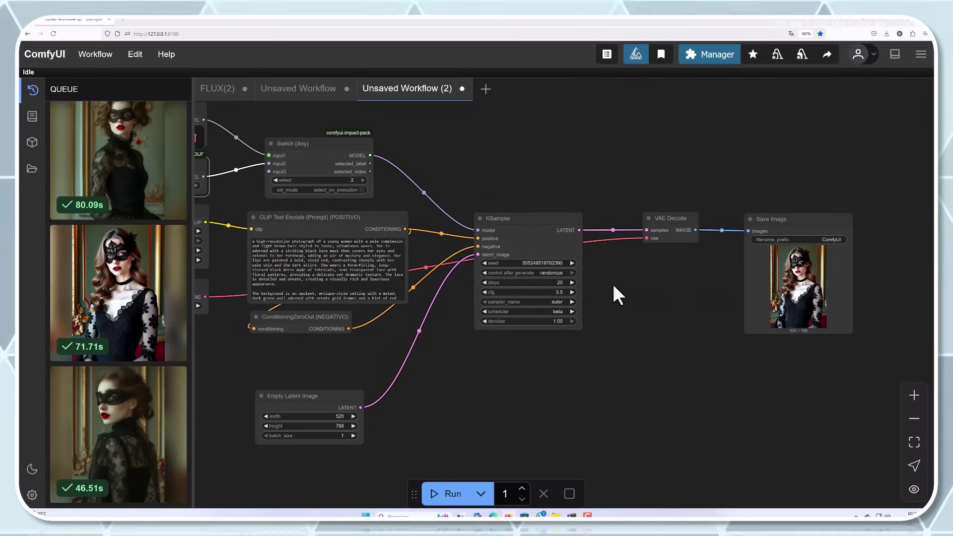
Load the 80.09s render's workflow, confirm Chroma v29 with 25 KSampler steps, and preview the image
right_click(145, 137)
click(201, 169)
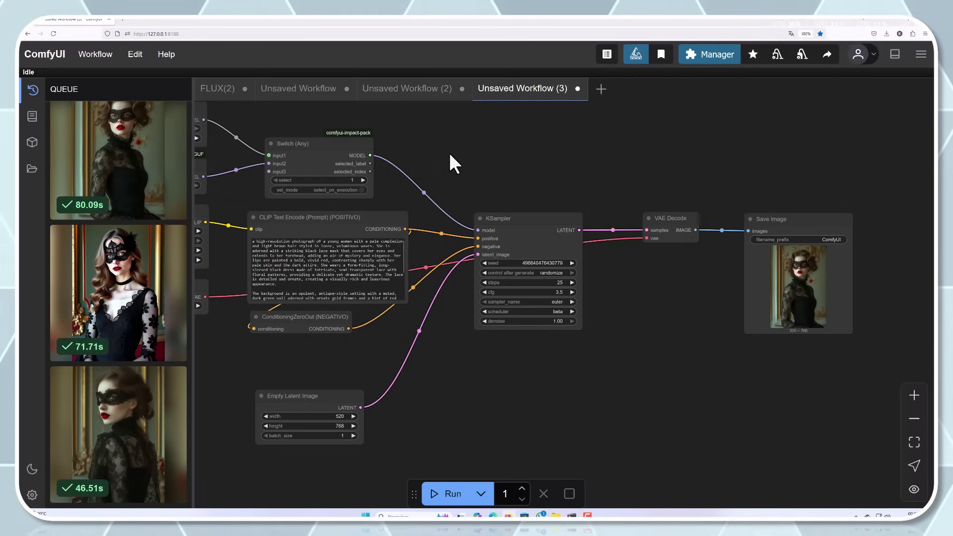
drag(456, 162, 602, 219)
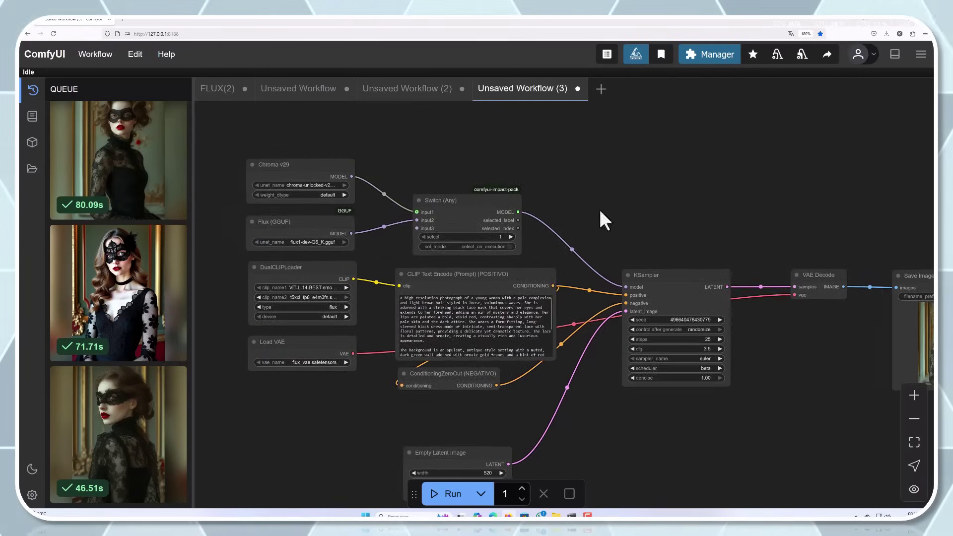
click(292, 165)
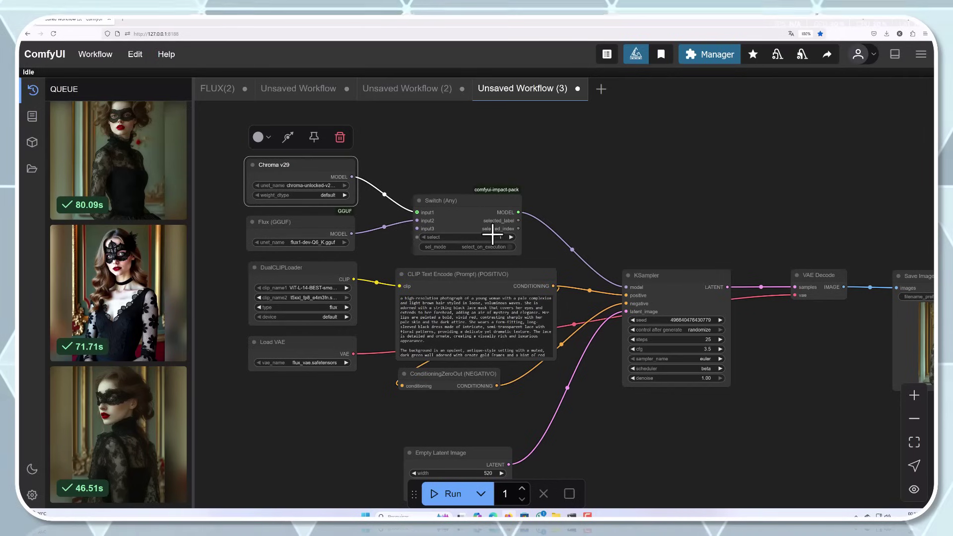
drag(601, 214, 411, 155)
click(494, 287)
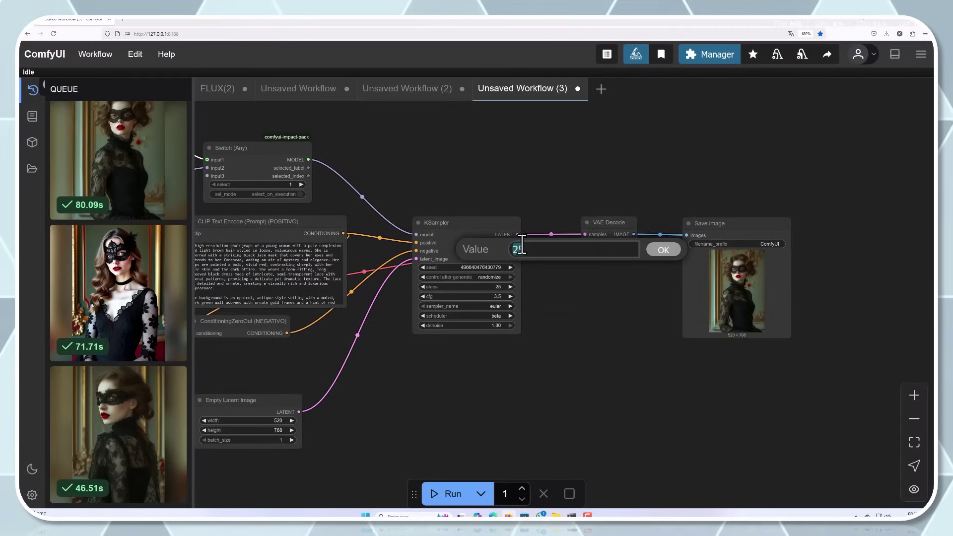
click(623, 310)
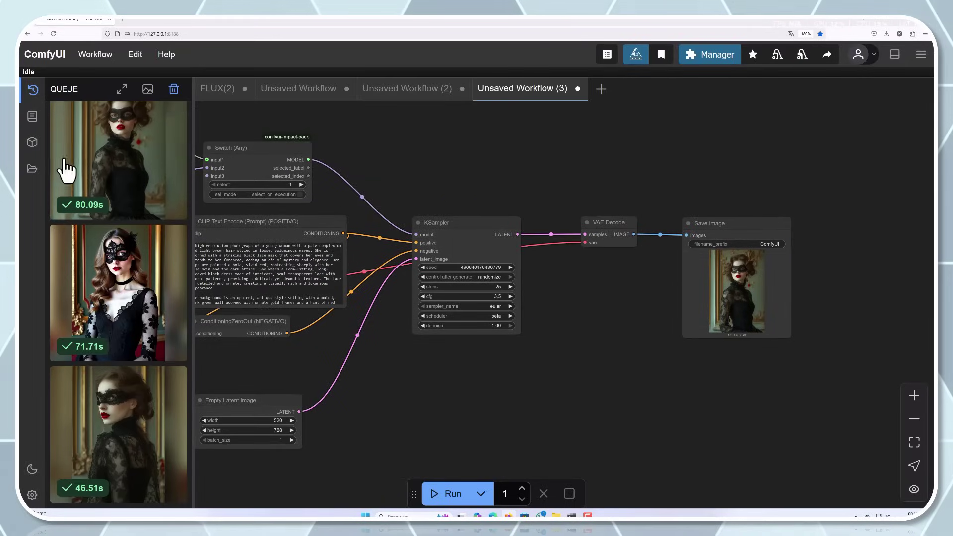
click(129, 188)
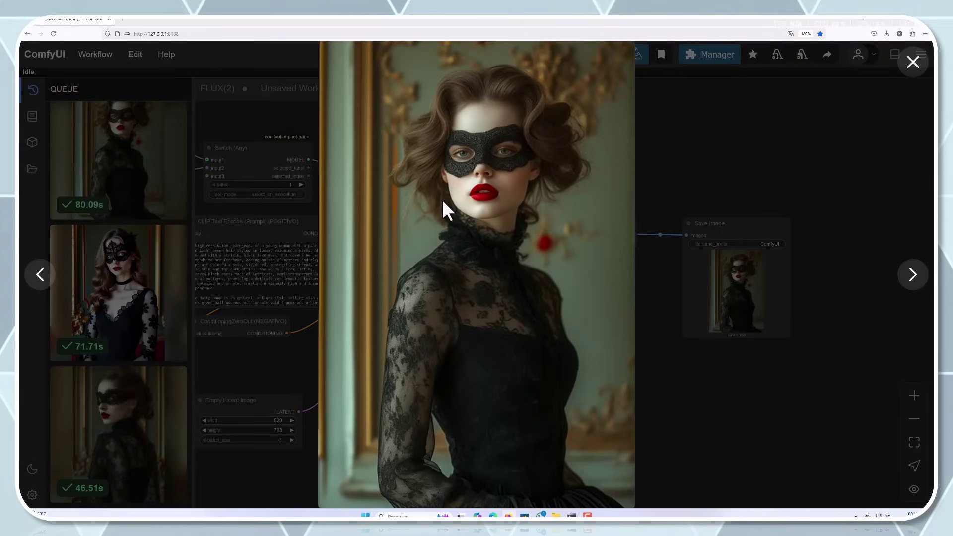
click(247, 130)
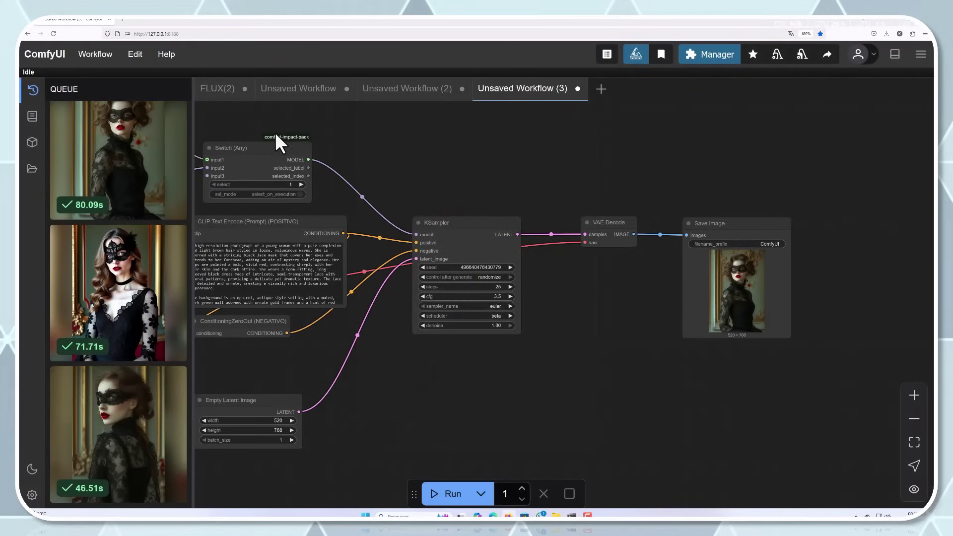
scroll(106, 198, up, 5)
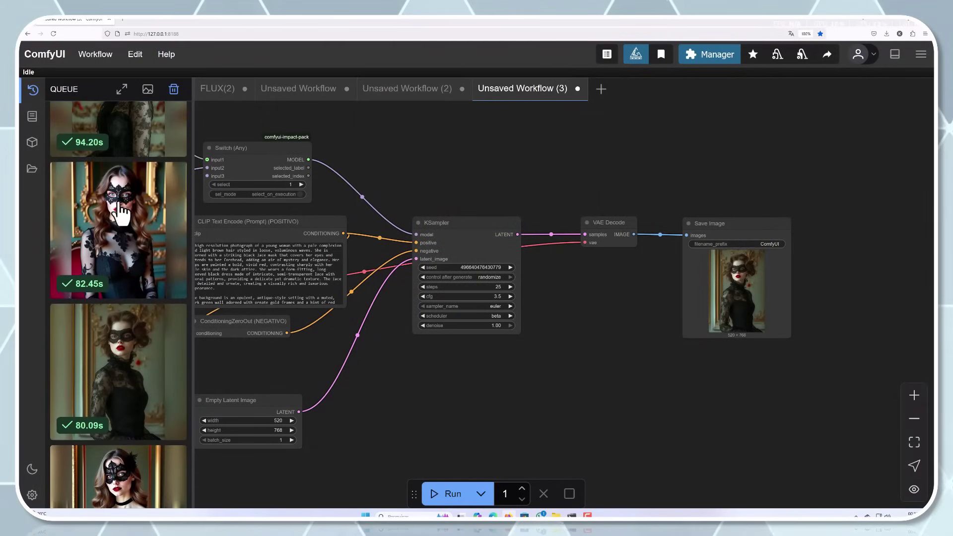
Load the 82.45s render's workflow, check its Flux GGUF loader and step count, and preview it
right_click(134, 244)
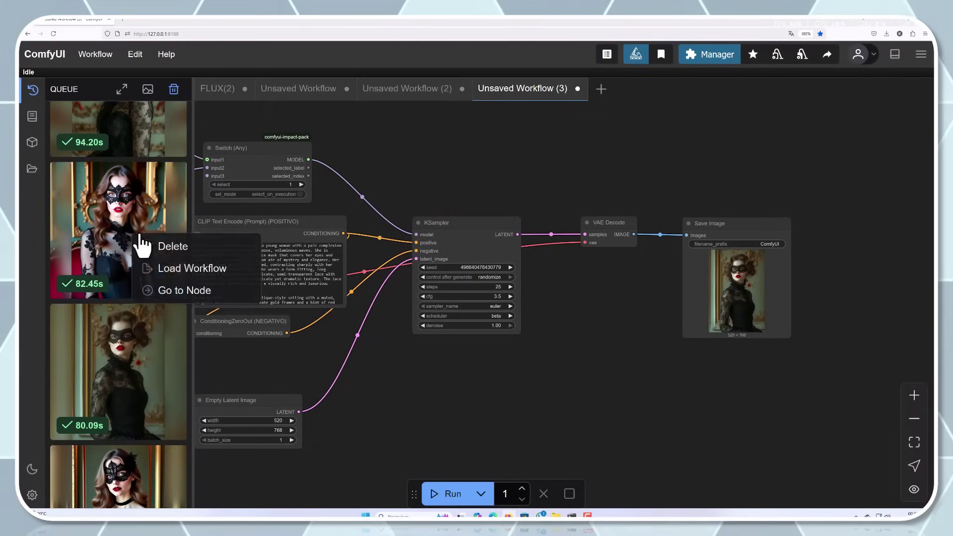
click(180, 273)
drag(378, 153, 550, 198)
click(263, 215)
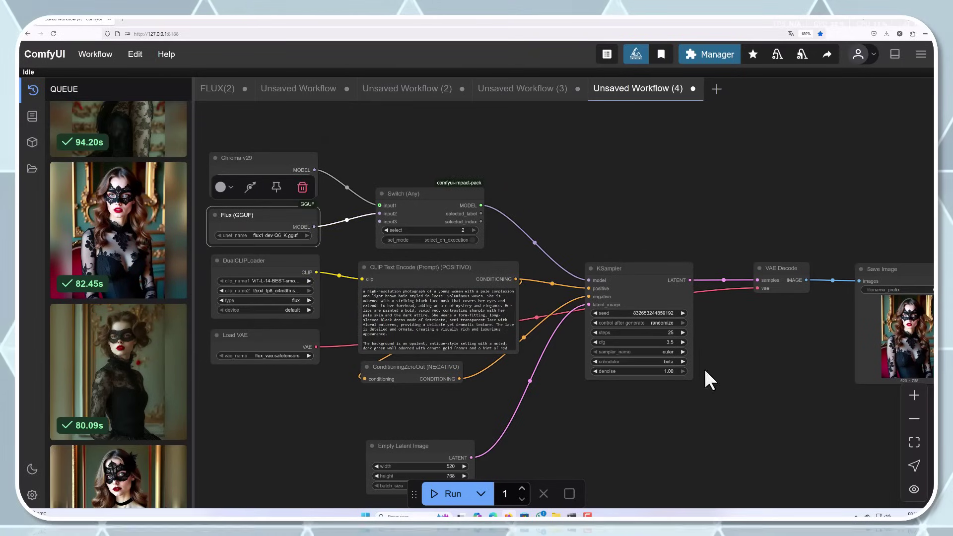
click(671, 332)
click(730, 206)
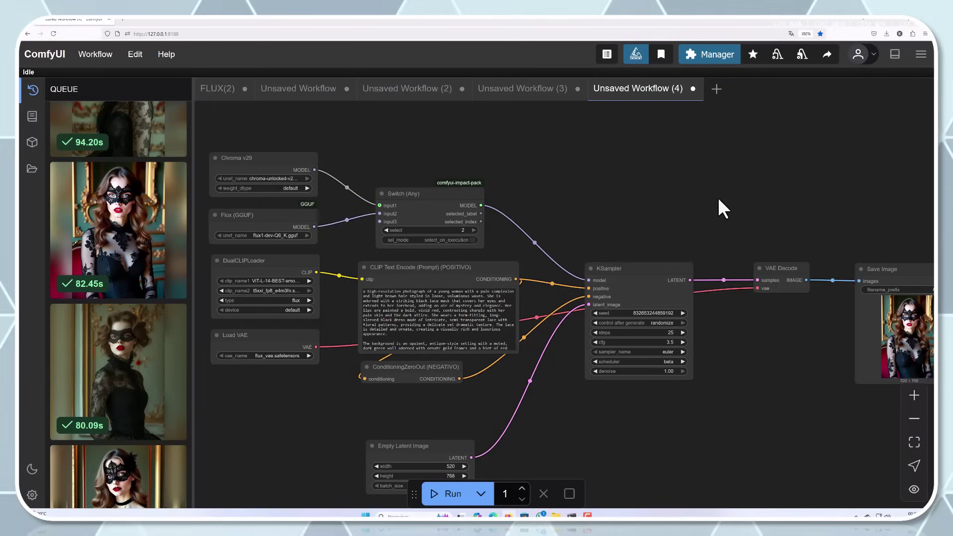
drag(730, 206, 652, 198)
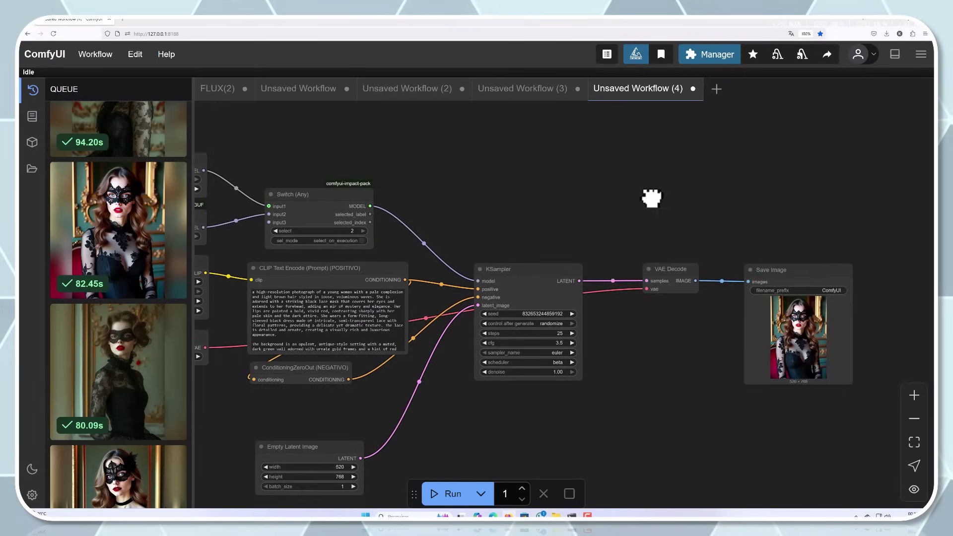
click(83, 215)
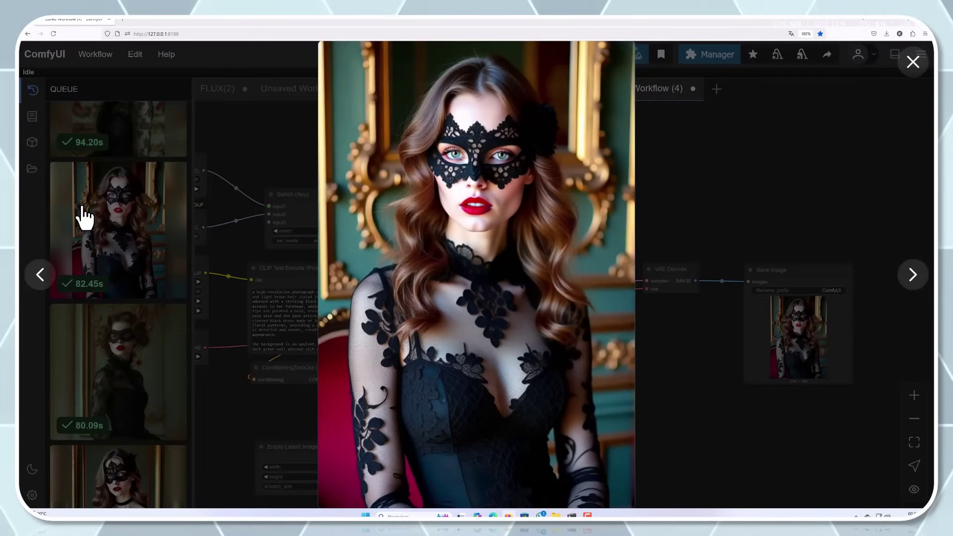
click(246, 152)
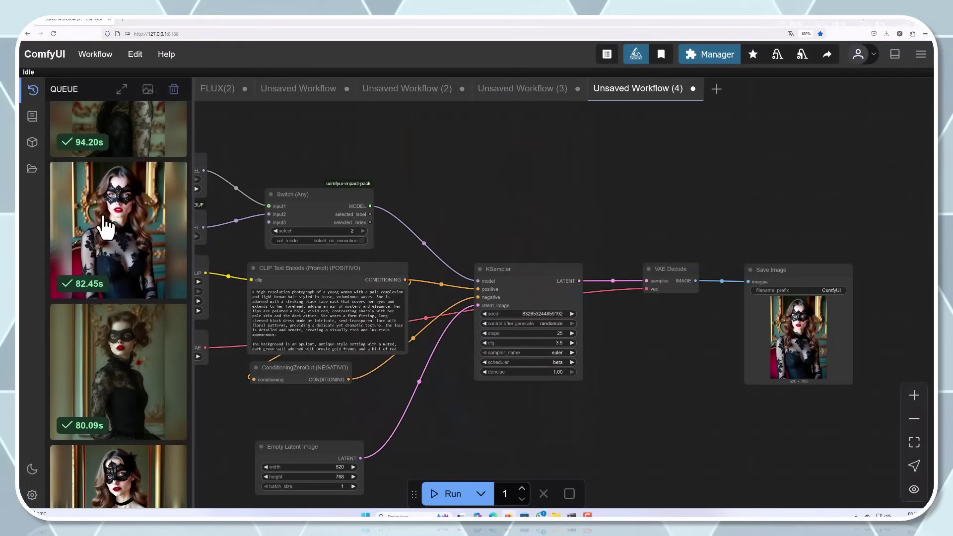
scroll(102, 233, up, 3)
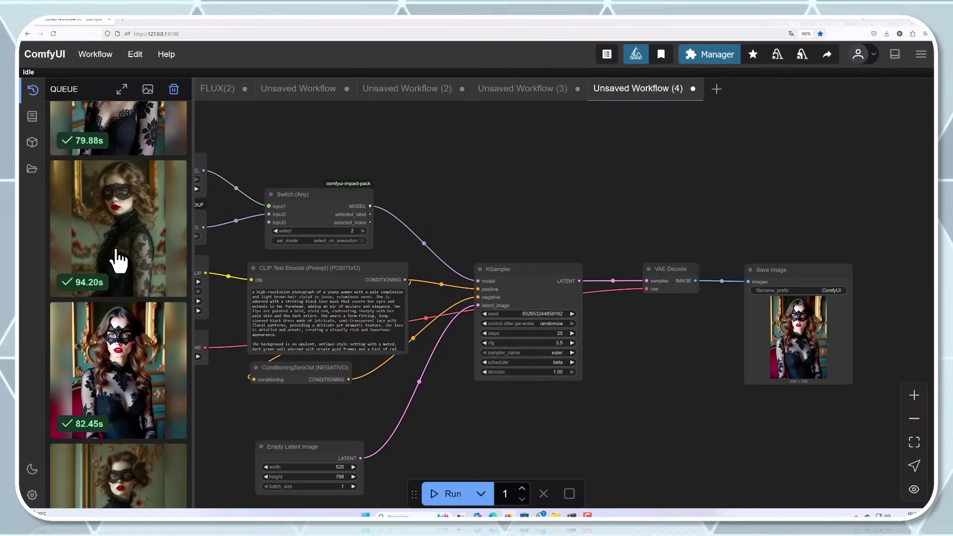
Load the 94.20s render's workflow, confirm Chroma v29 with Switch on 1, and preview it
right_click(117, 249)
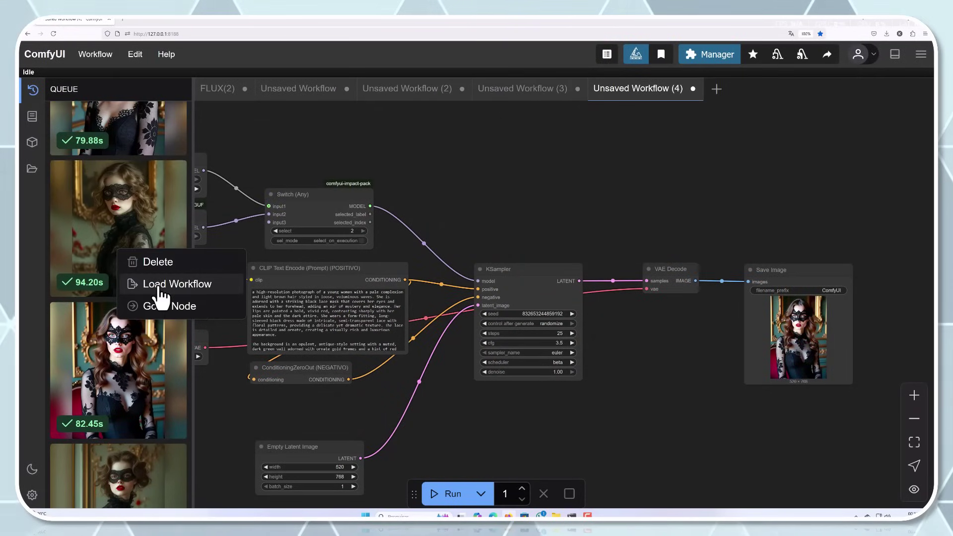
click(160, 285)
drag(248, 149, 410, 155)
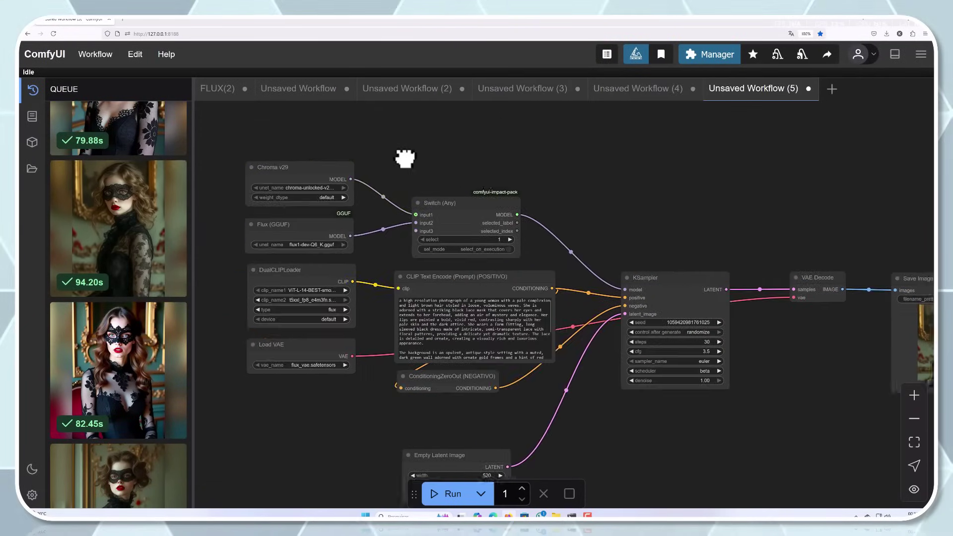
click(311, 174)
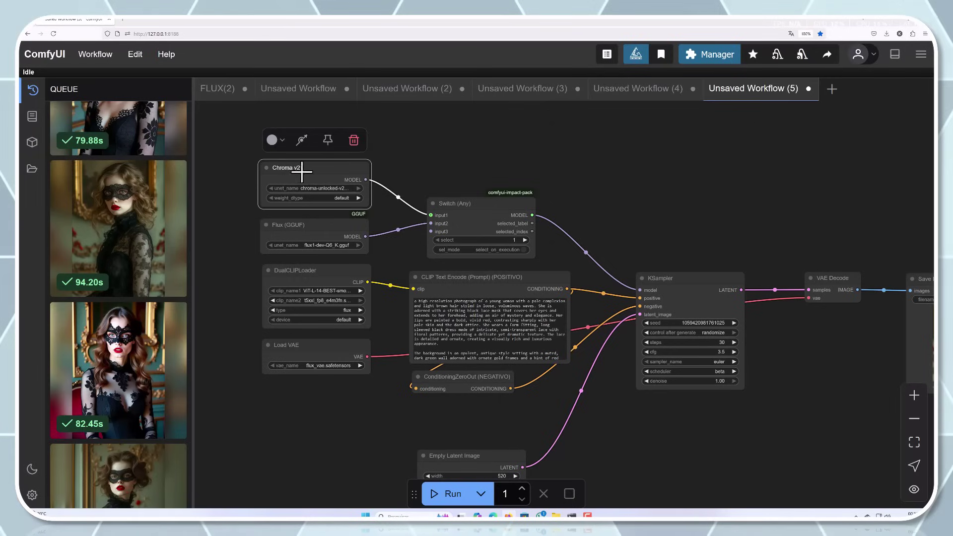
click(512, 240)
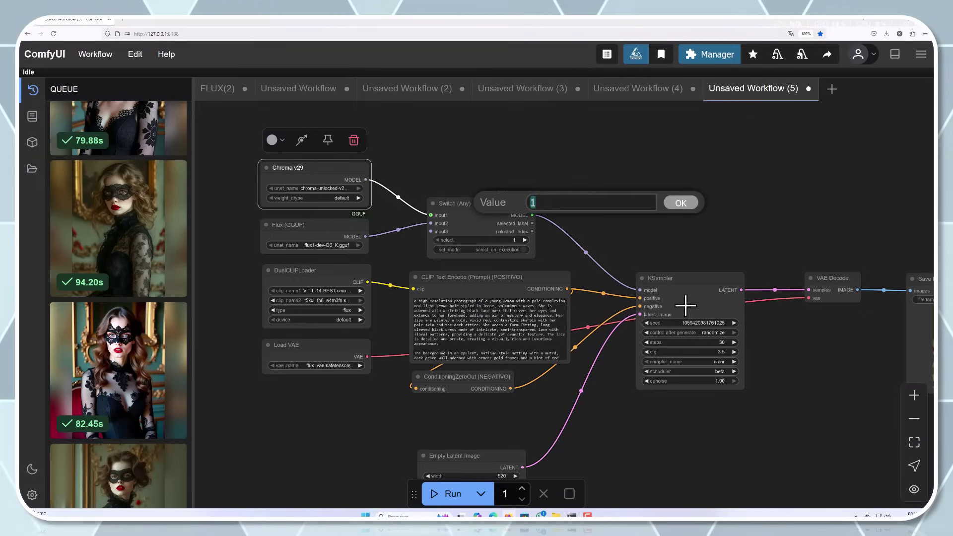
click(701, 322)
click(746, 188)
drag(746, 188, 546, 166)
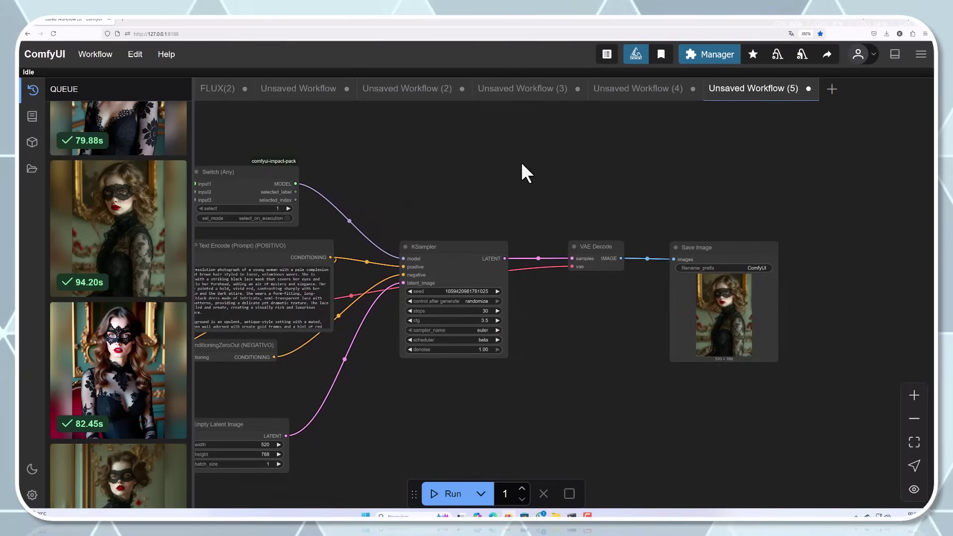
click(129, 211)
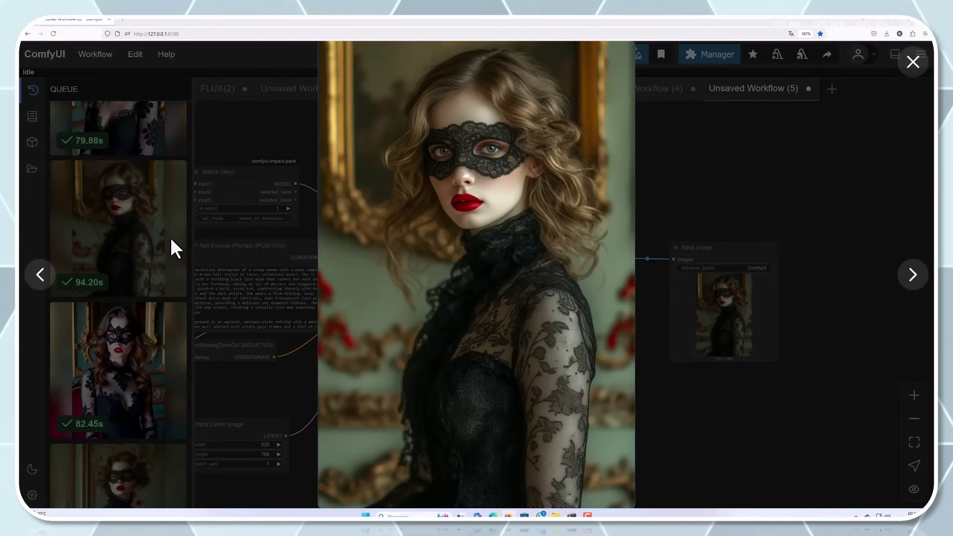
click(247, 124)
scroll(214, 167, up, 2)
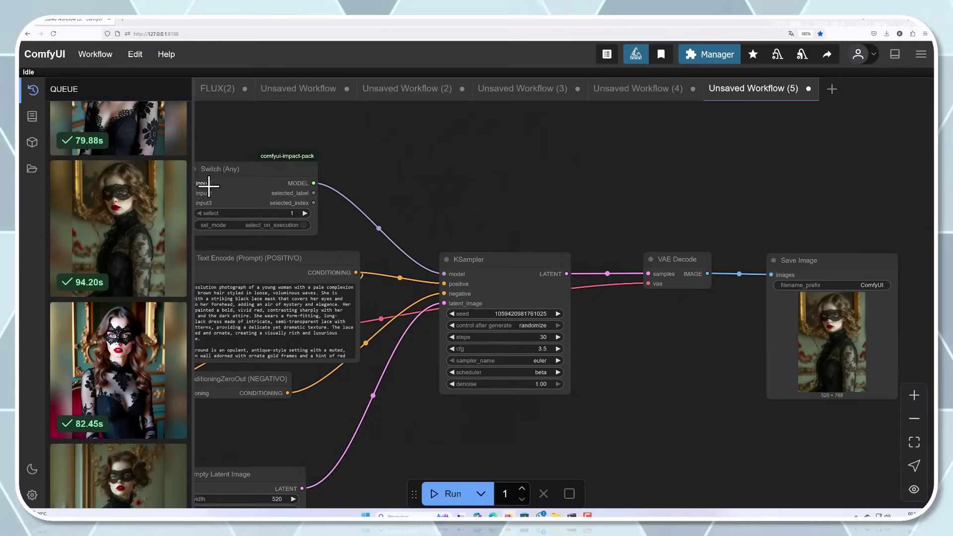
scroll(144, 227, up, 3)
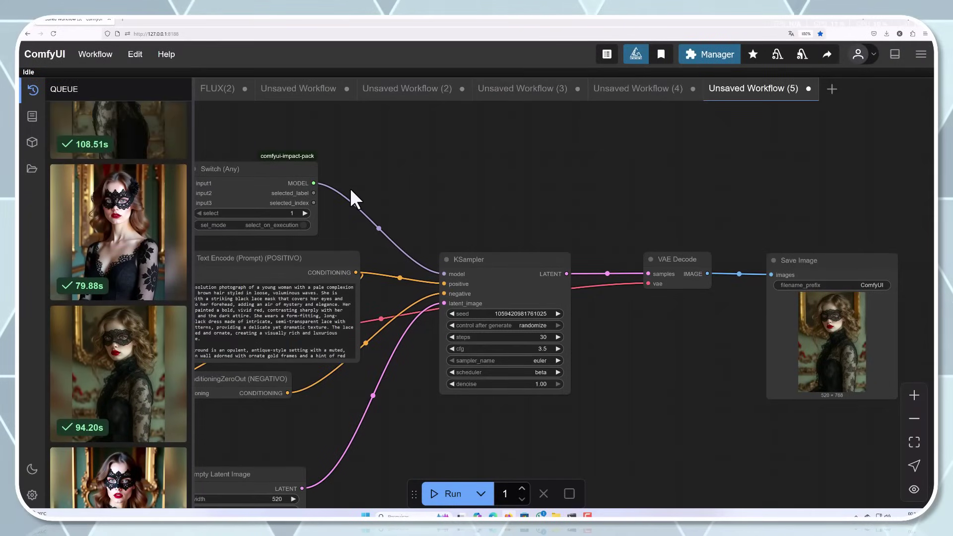
scroll(350, 188, down, 2)
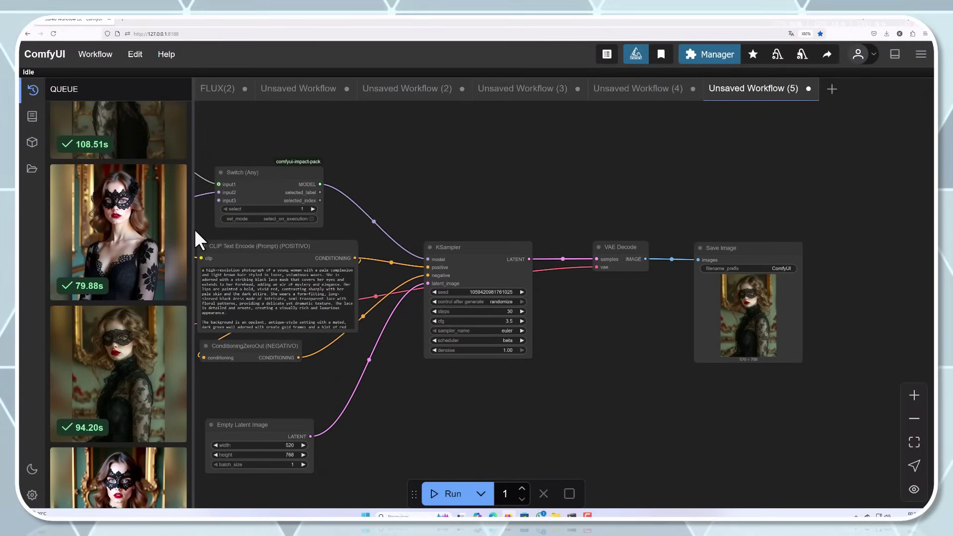
Load the 79.88s render's workflow, confirm Flux GGUF at 30 steps, and preview it
right_click(149, 238)
click(166, 259)
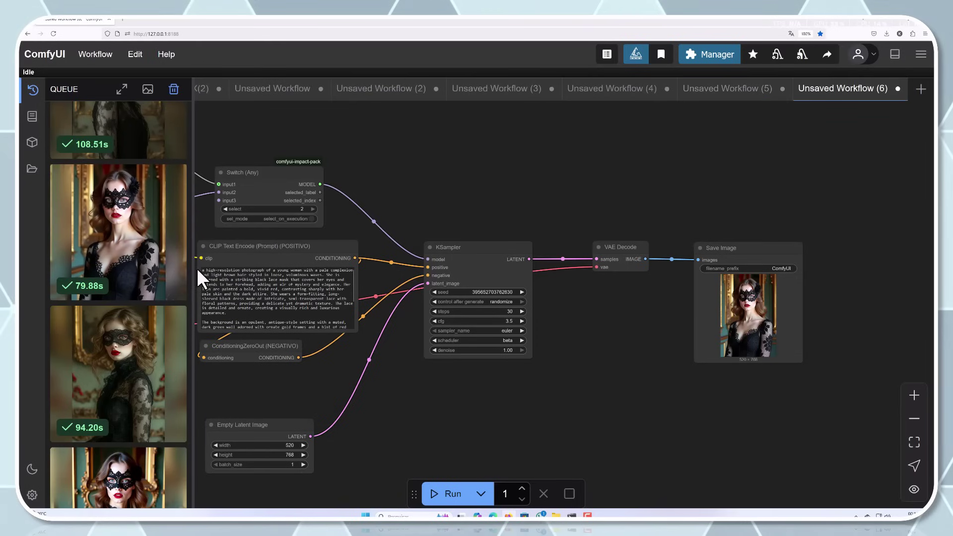
drag(377, 166, 546, 181)
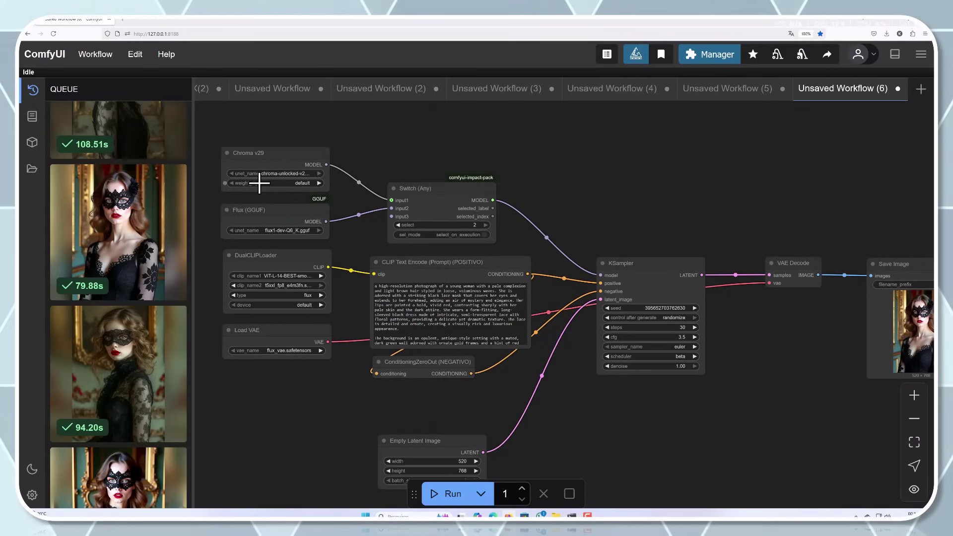
click(281, 218)
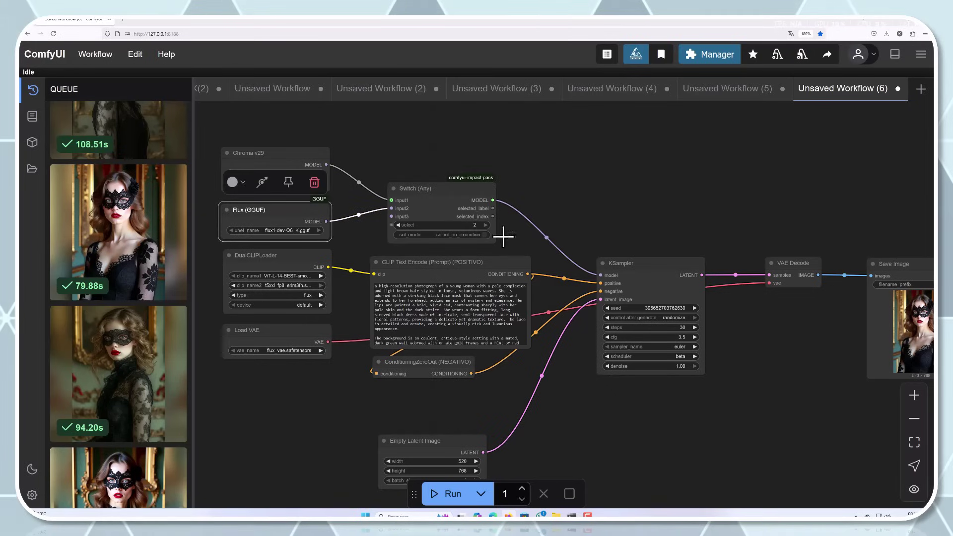
click(685, 327)
drag(755, 224, 563, 201)
click(112, 246)
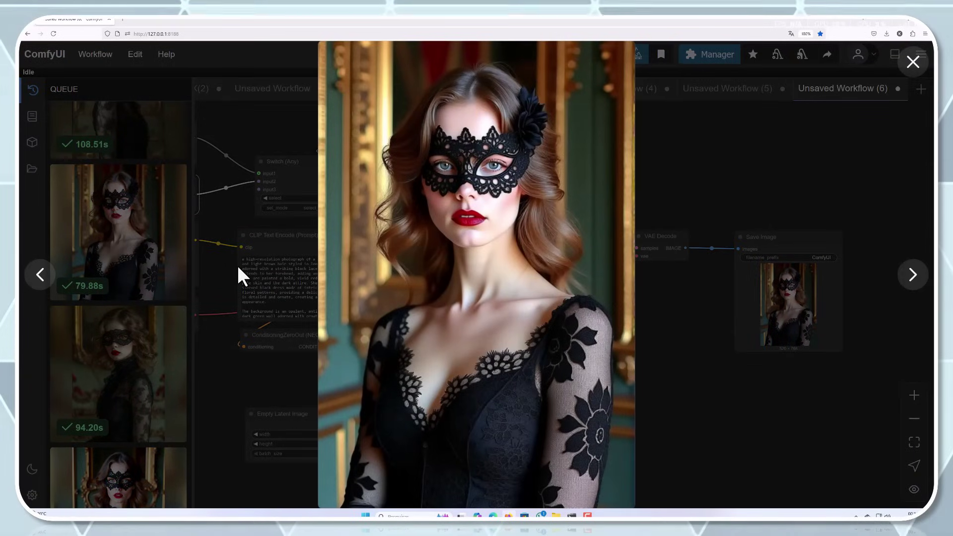
click(243, 131)
scroll(149, 241, up, 3)
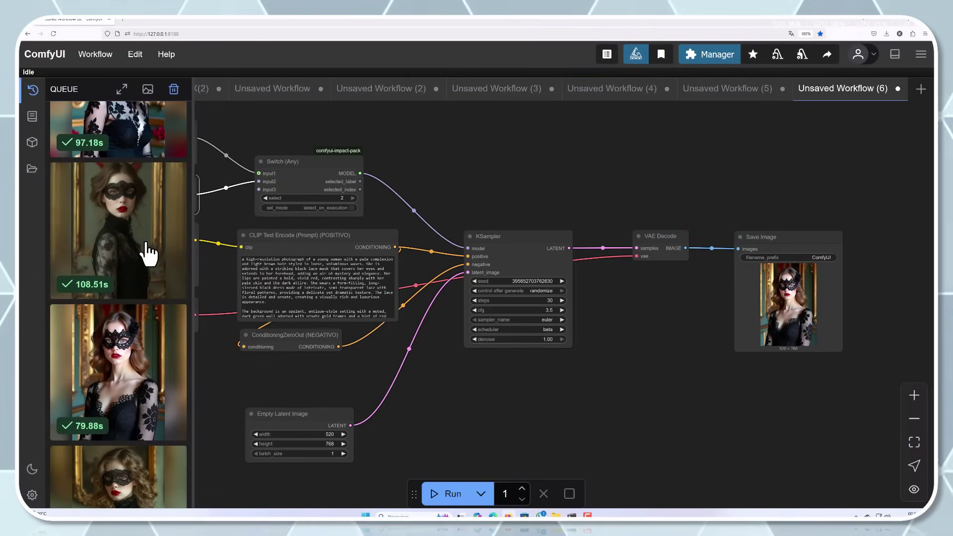
right_click(147, 244)
Load the 108.51s render's workflow, check the Chroma v29 loader and step count, and enlarge it
click(190, 278)
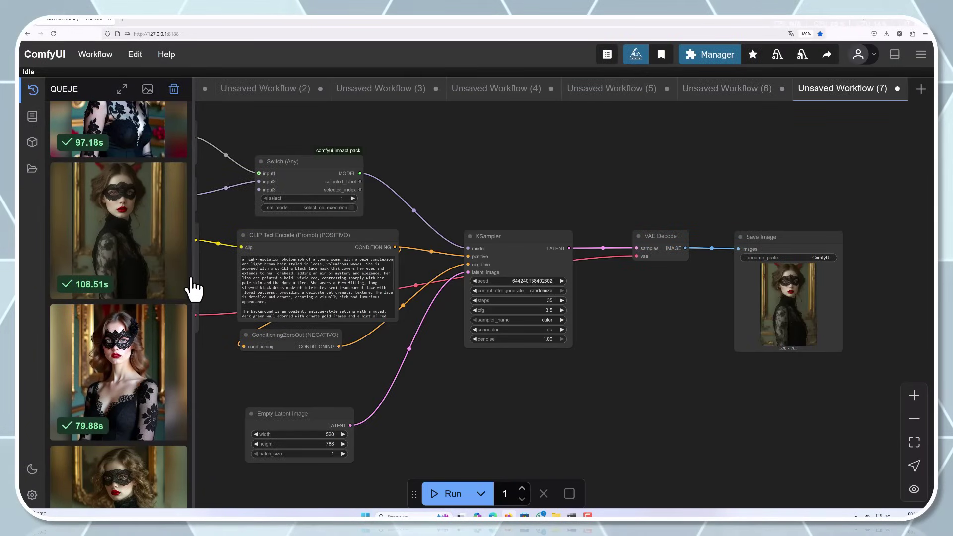
drag(319, 134, 483, 184)
click(305, 183)
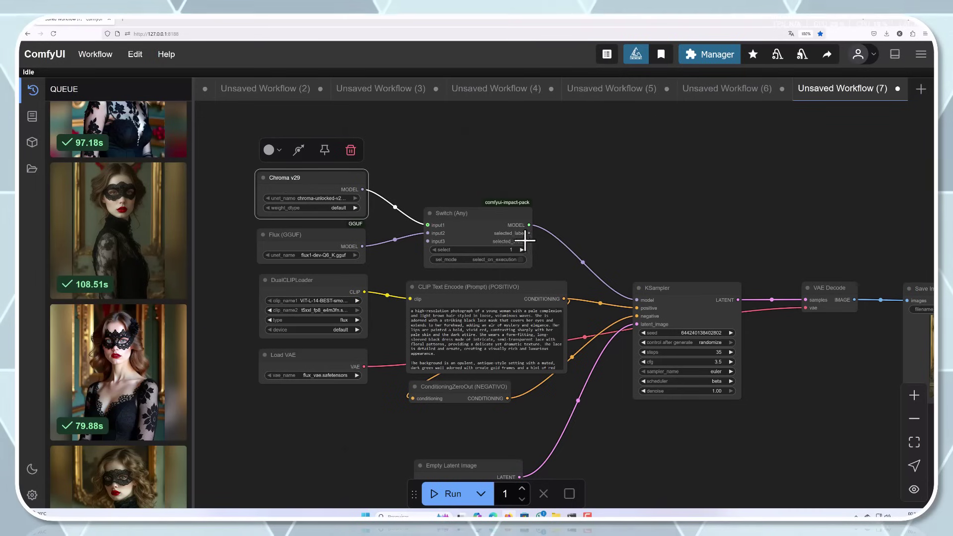
drag(631, 230, 460, 180)
click(547, 304)
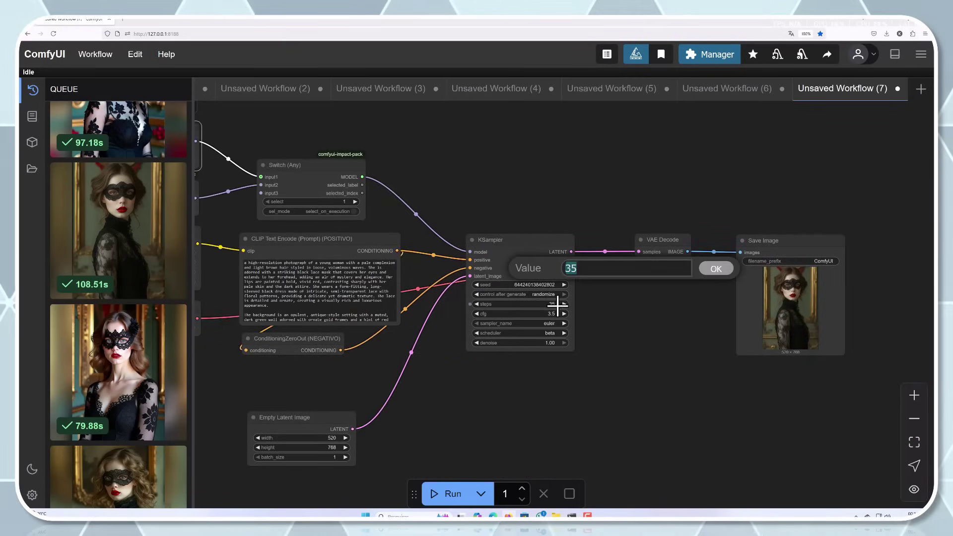
click(645, 294)
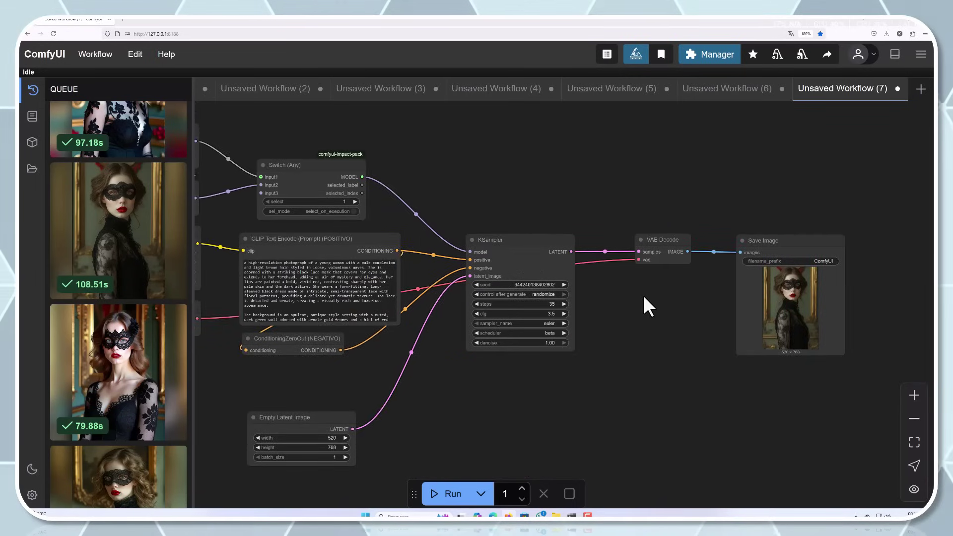
click(116, 205)
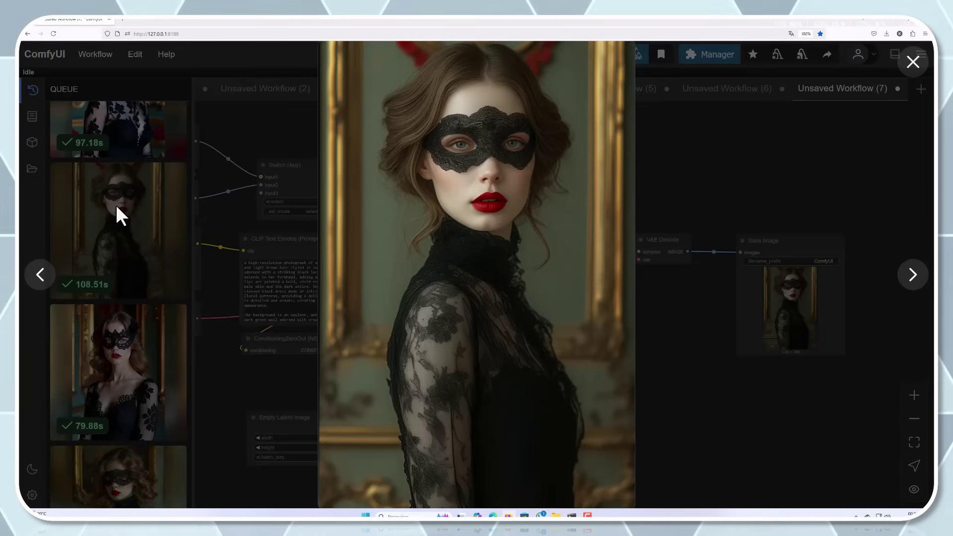
click(263, 125)
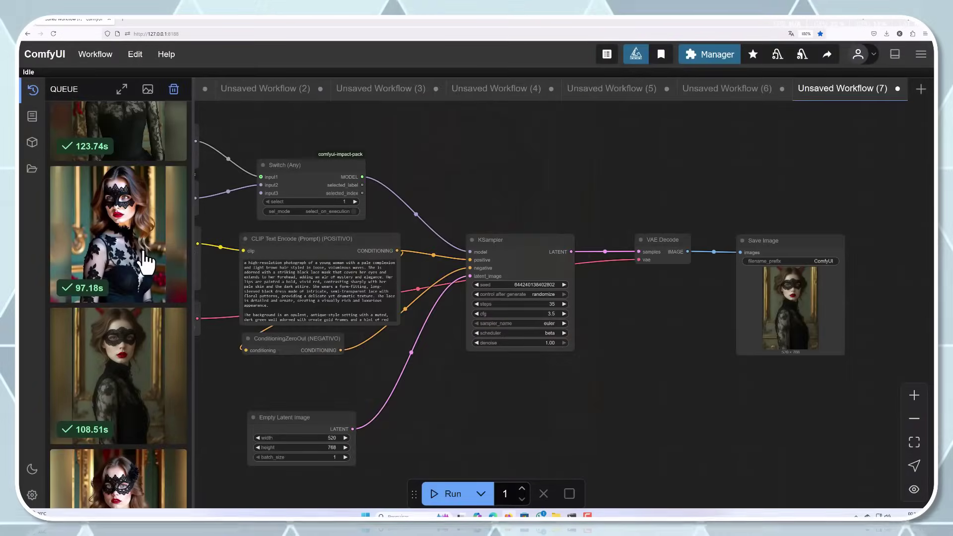
Load the 97.18s render's workflow, check the Flux GGUF loader and step count, and enlarge it
right_click(144, 252)
click(191, 296)
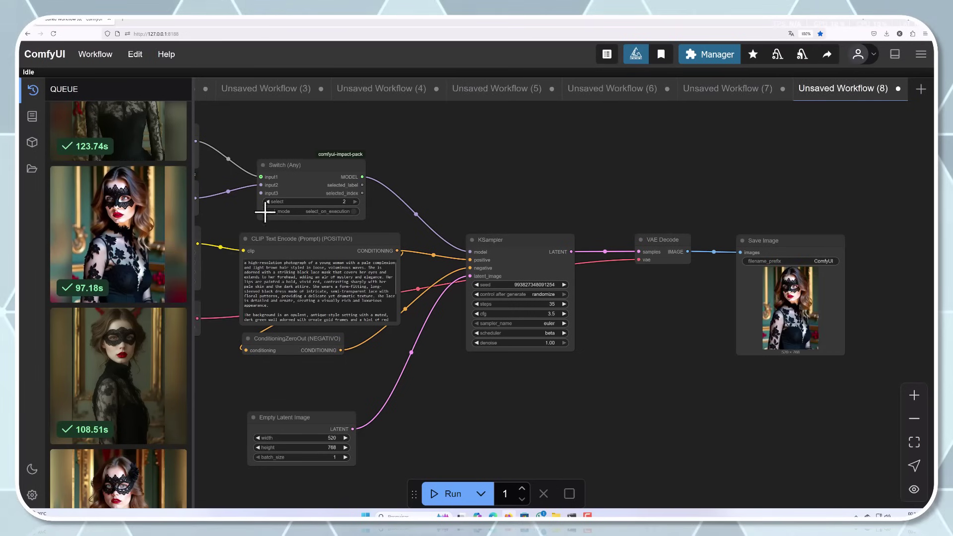
click(294, 238)
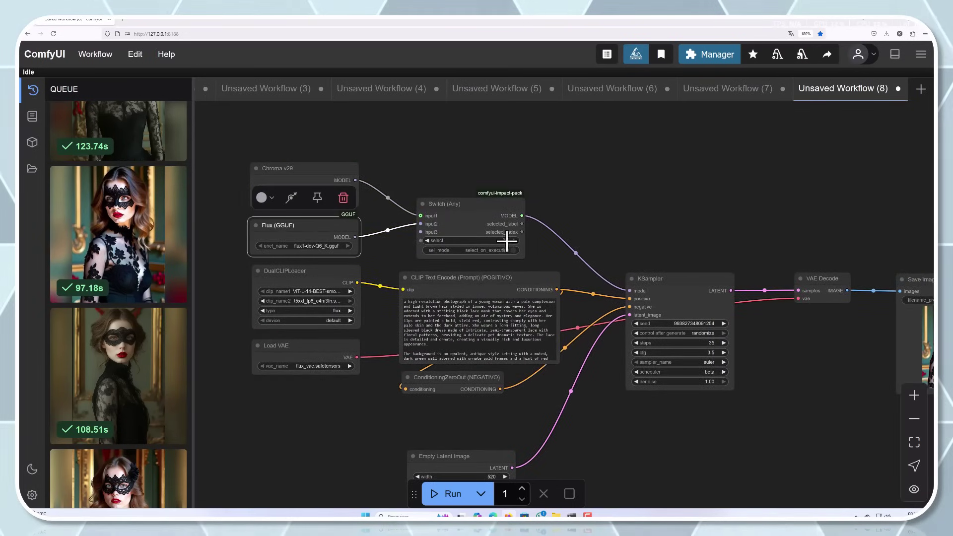
drag(674, 212, 481, 164)
click(522, 299)
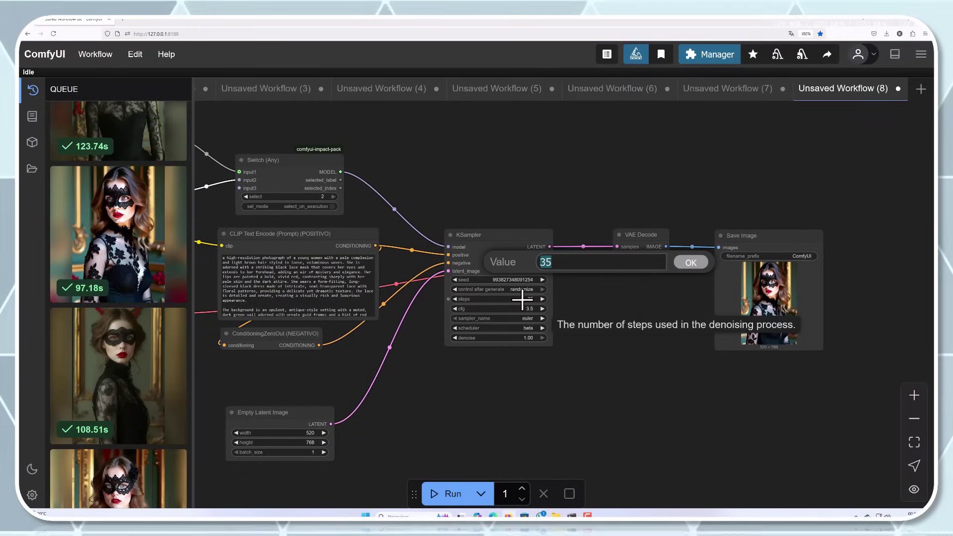
click(121, 239)
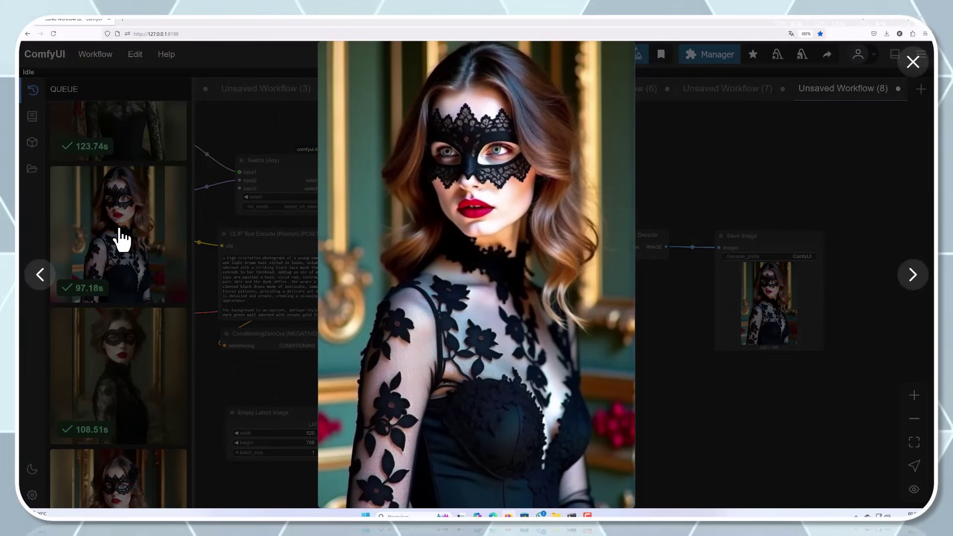
click(255, 112)
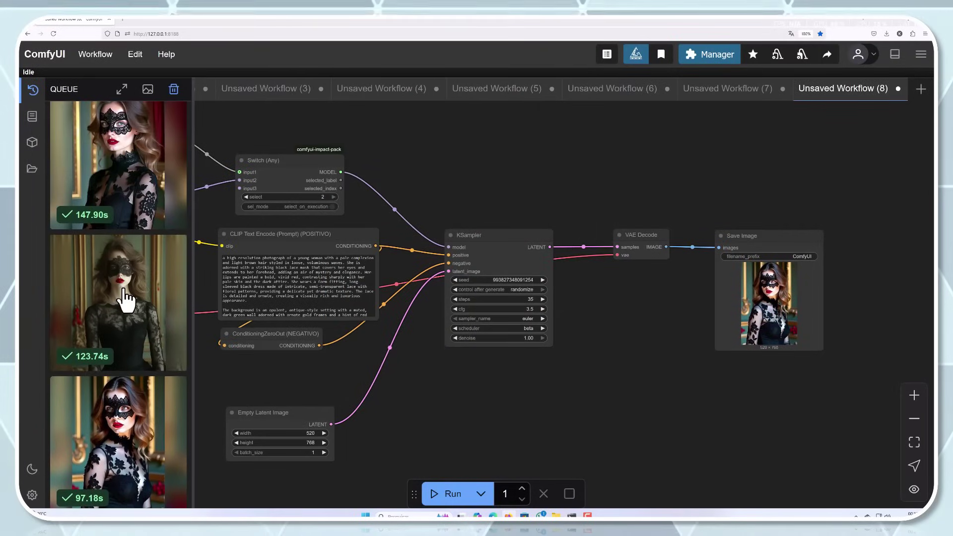
right_click(124, 301)
Load the 123.74s render's workflow, confirm Chroma v29 at 40 steps, and enlarge the render
click(169, 323)
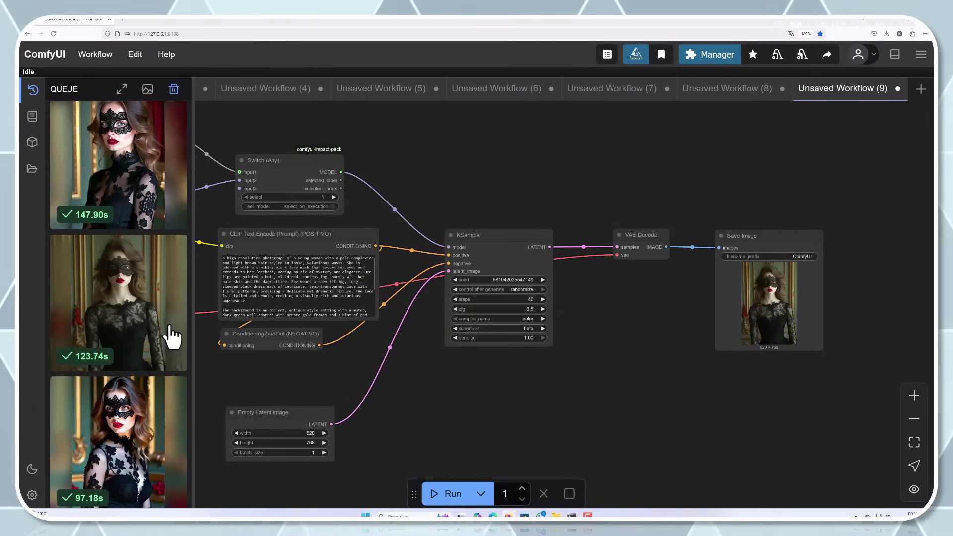
drag(424, 163, 582, 190)
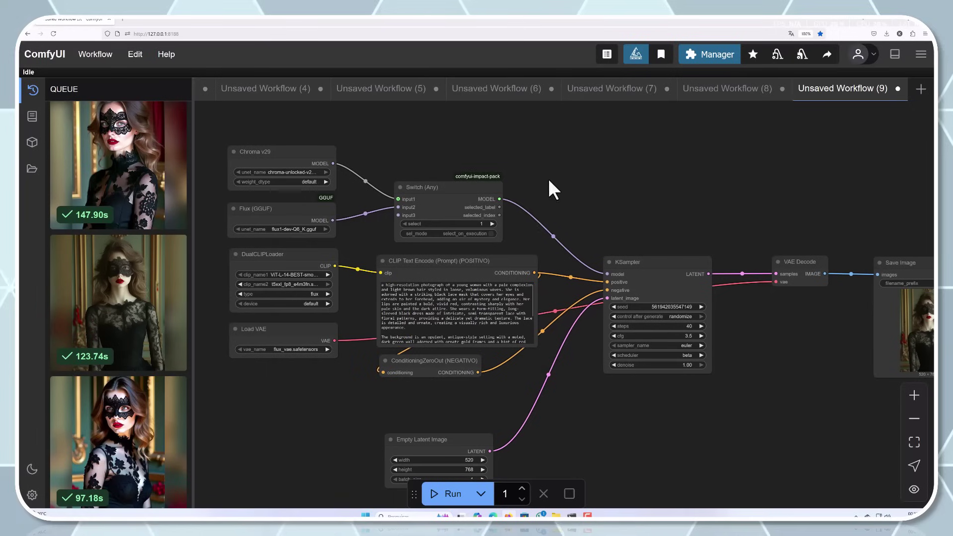
click(262, 162)
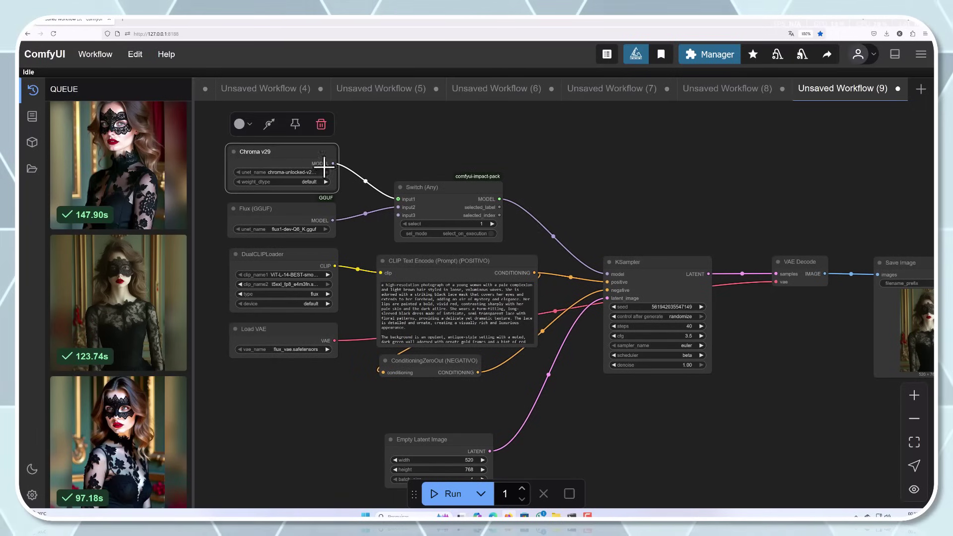
drag(638, 200, 443, 168)
click(491, 293)
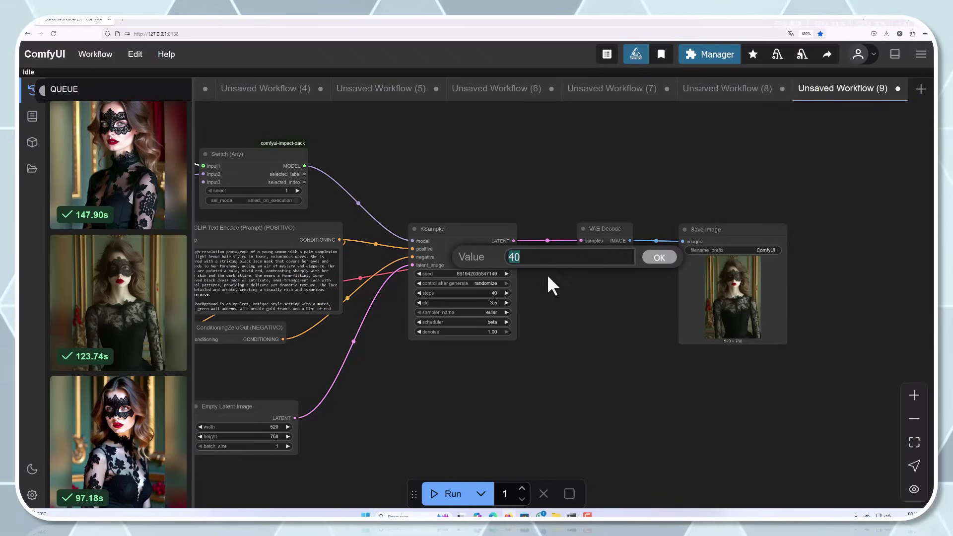
click(735, 290)
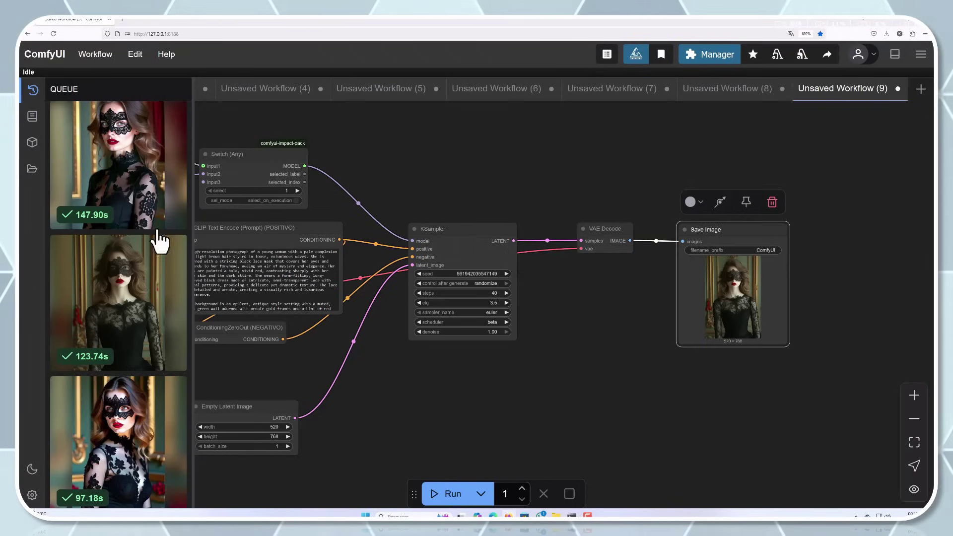
click(119, 297)
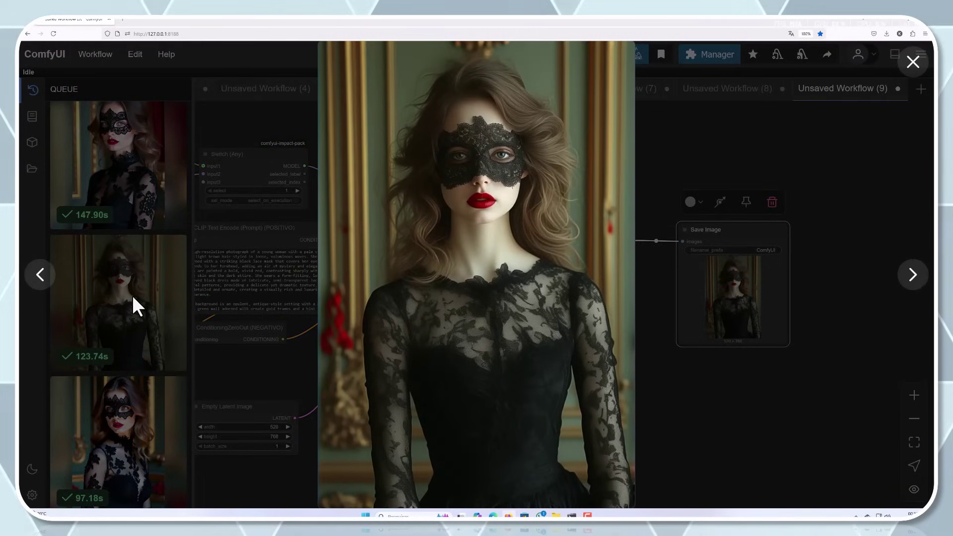
click(132, 295)
Preview the 147.90s render full size and bring up its queue options
drag(411, 156, 534, 198)
click(103, 147)
click(111, 152)
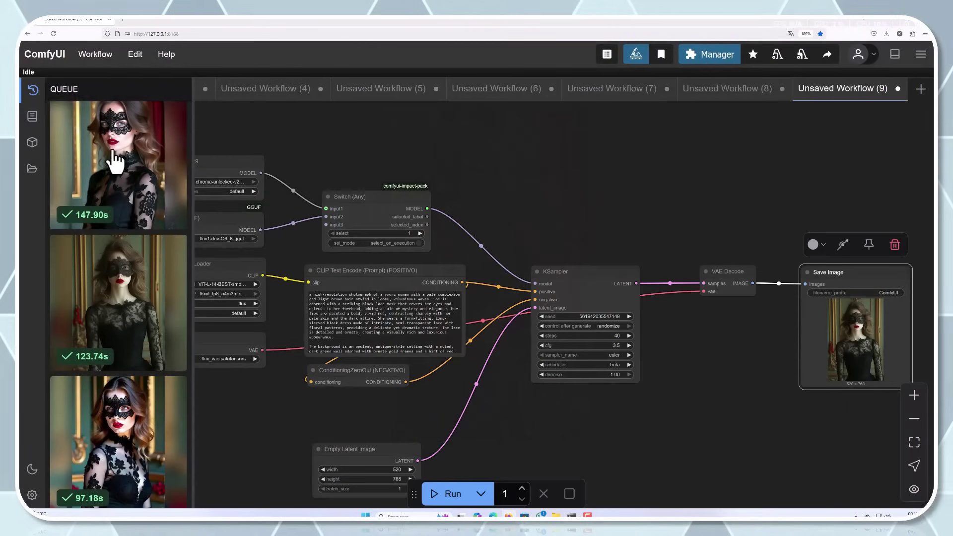
right_click(120, 151)
Load the 147.90s render's workflow, confirm the Flux GGUF loader and sampler, and enlarge the render
click(158, 198)
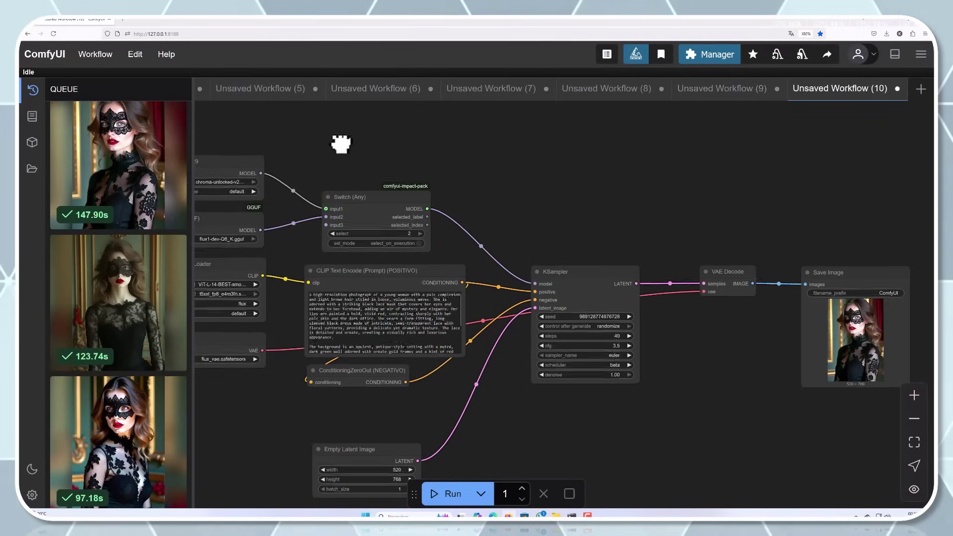
drag(347, 145, 474, 162)
click(336, 244)
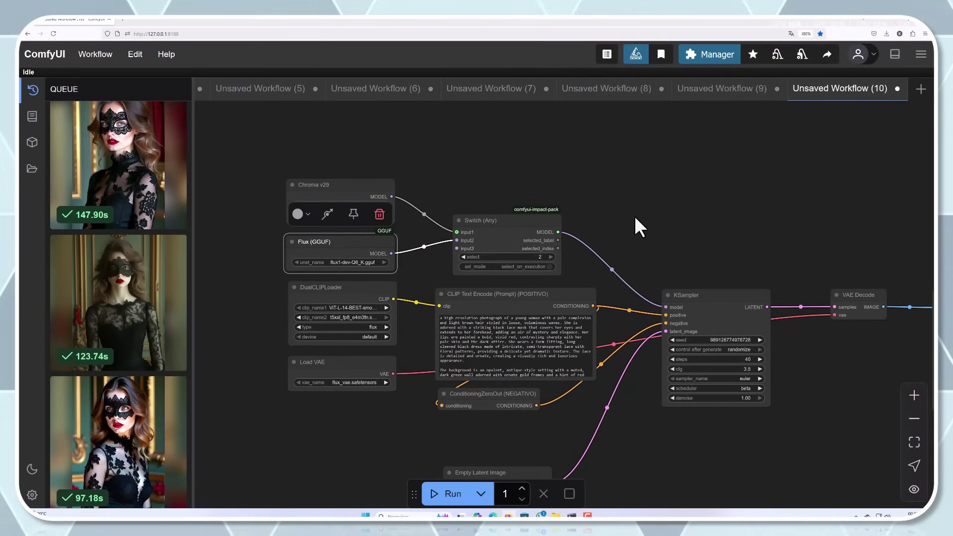
drag(644, 225, 429, 181)
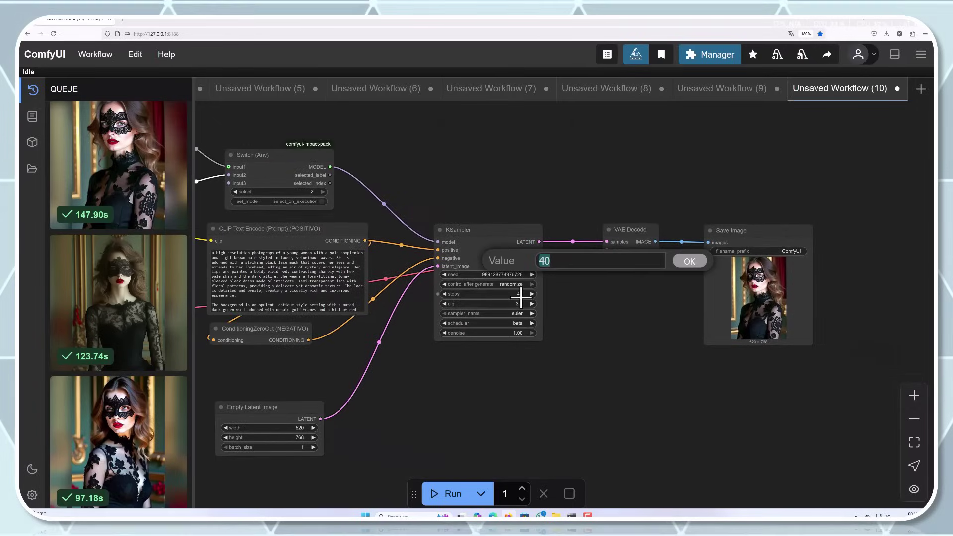
click(133, 180)
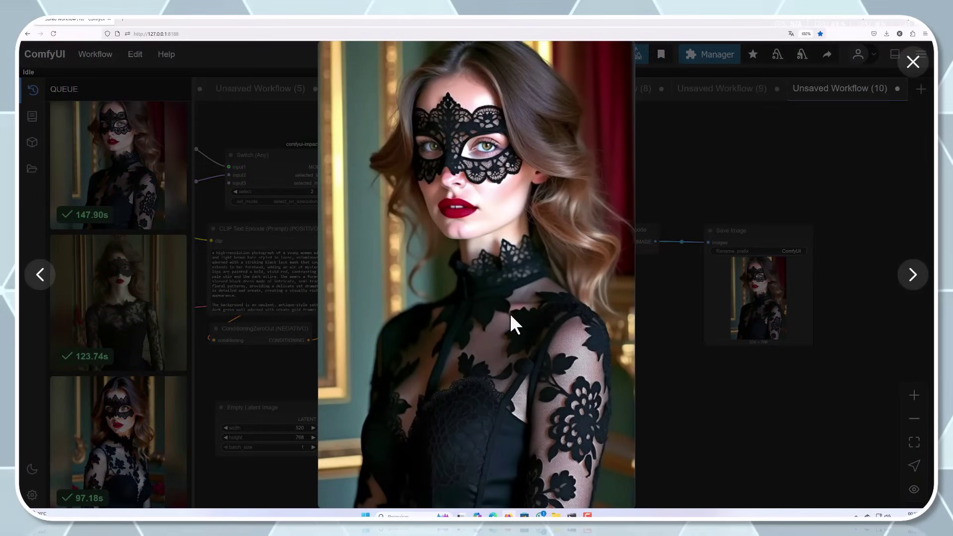
click(135, 171)
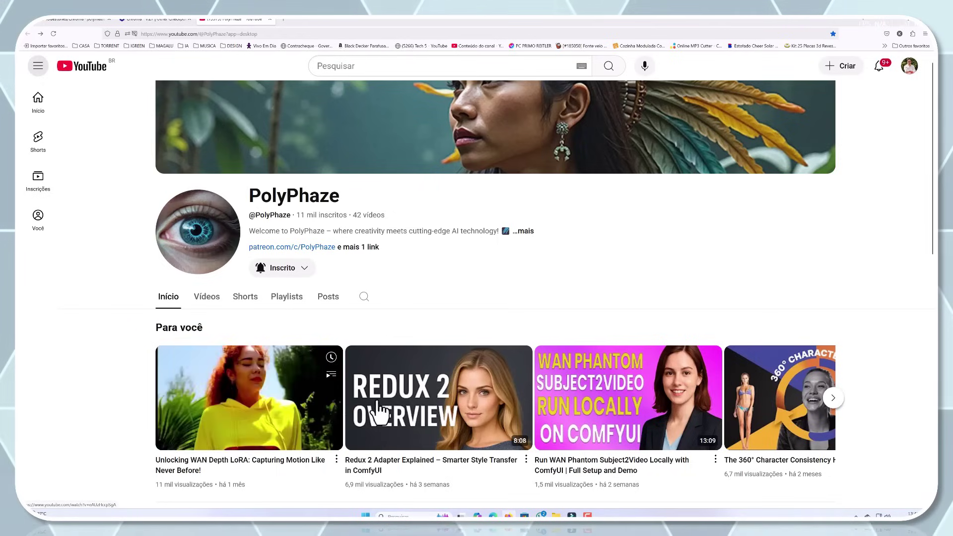
Advance the Para você row four times, past Hunyuan Image2Video and Flux Skin Solved! to OmniHuman
mouse_move(480, 409)
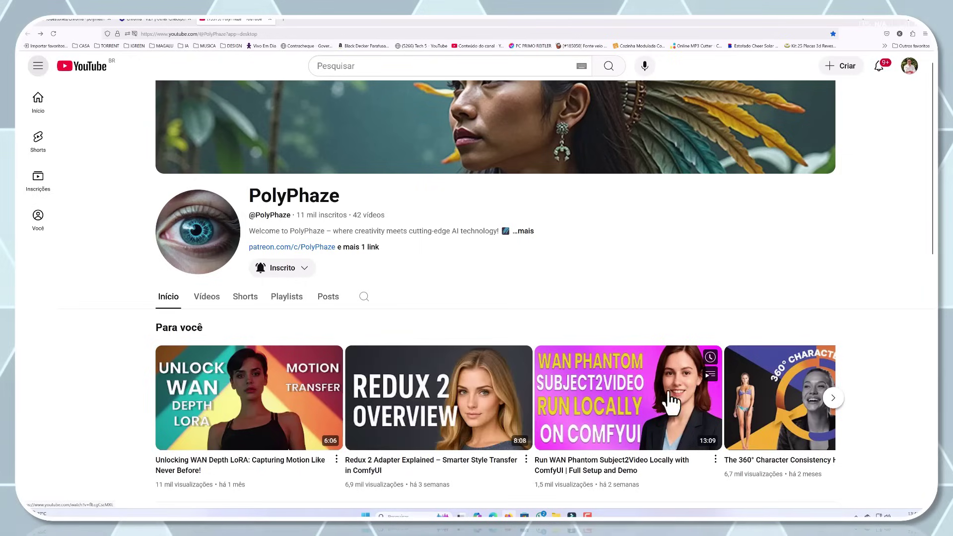
mouse_move(691, 392)
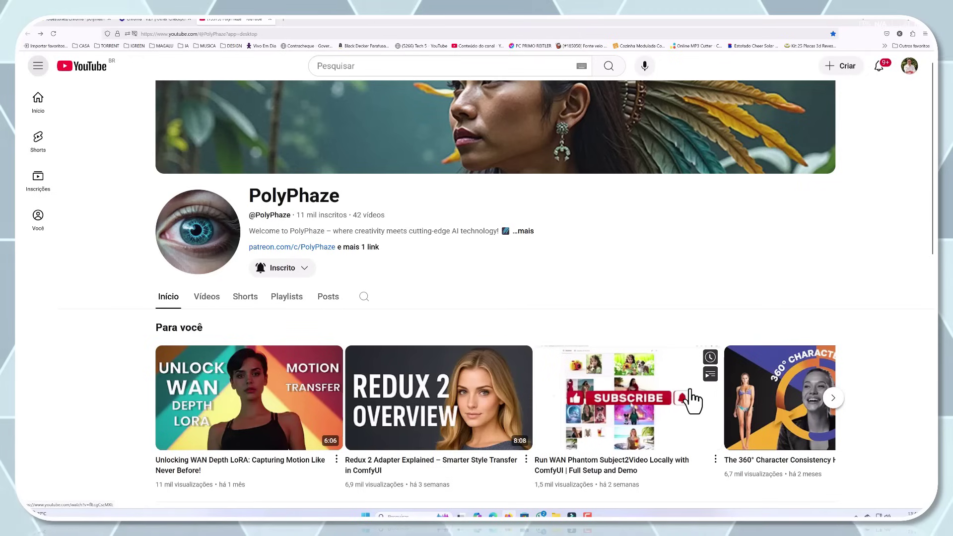
click(833, 399)
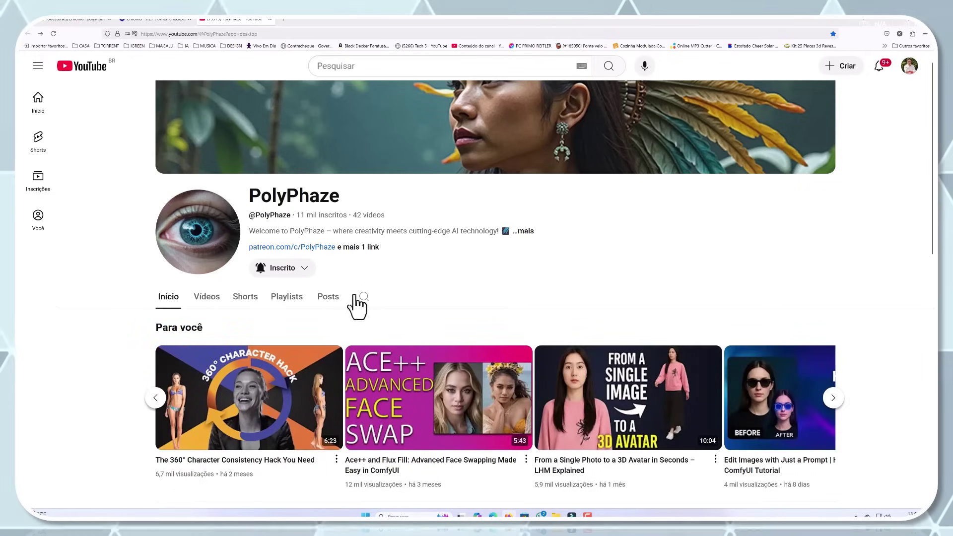
mouse_move(330, 370)
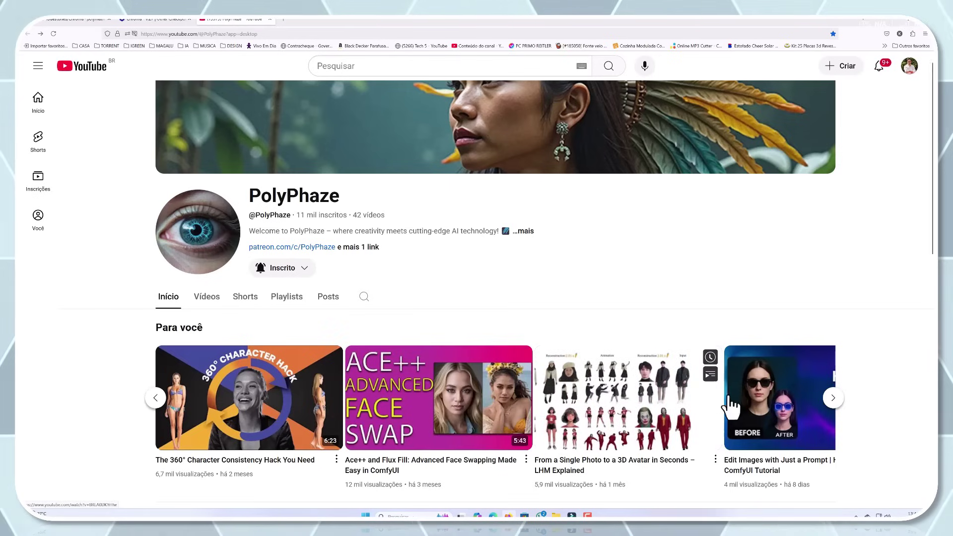
click(833, 399)
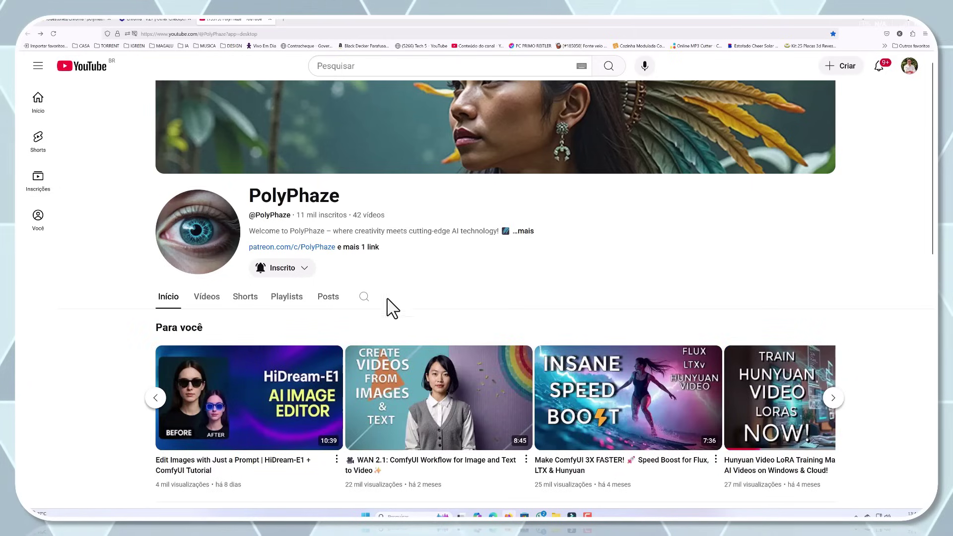
mouse_move(297, 376)
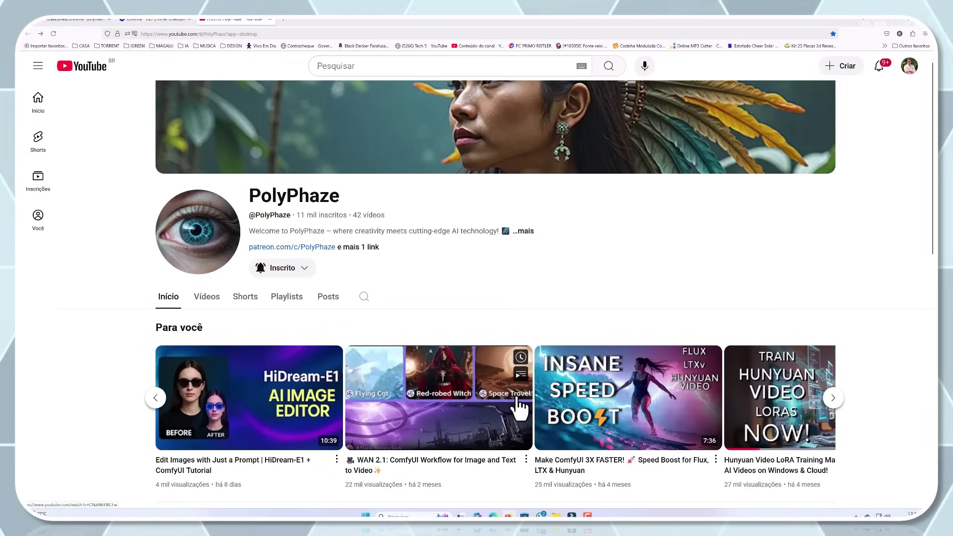
mouse_move(714, 413)
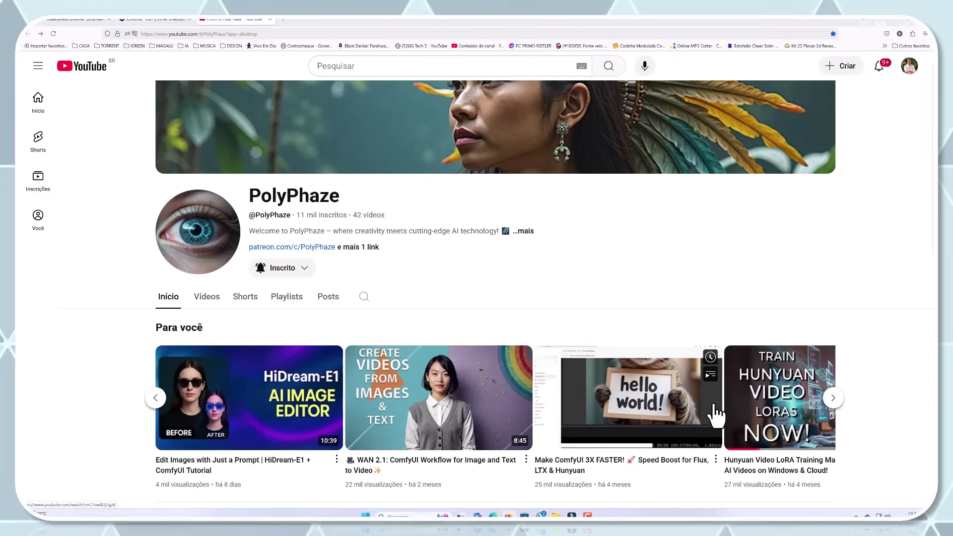
click(834, 399)
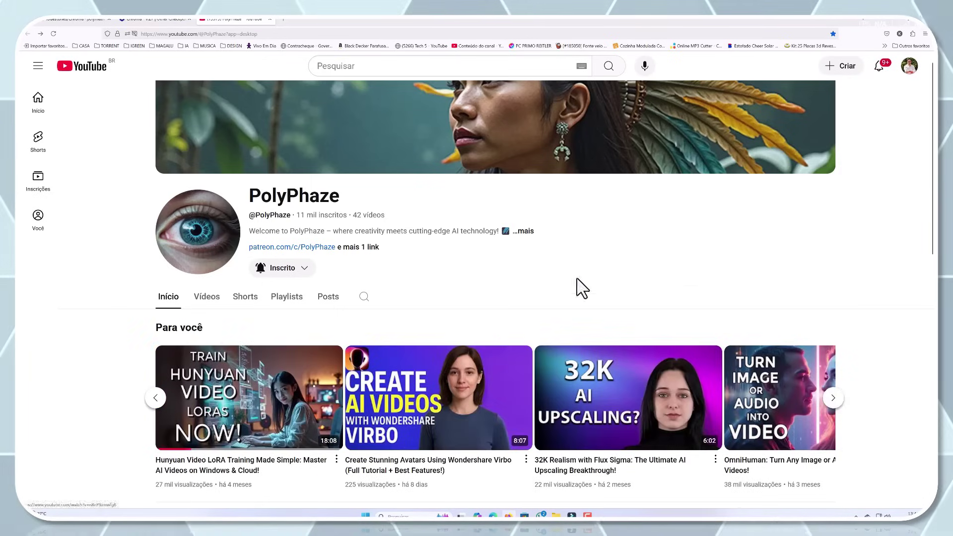
mouse_move(191, 405)
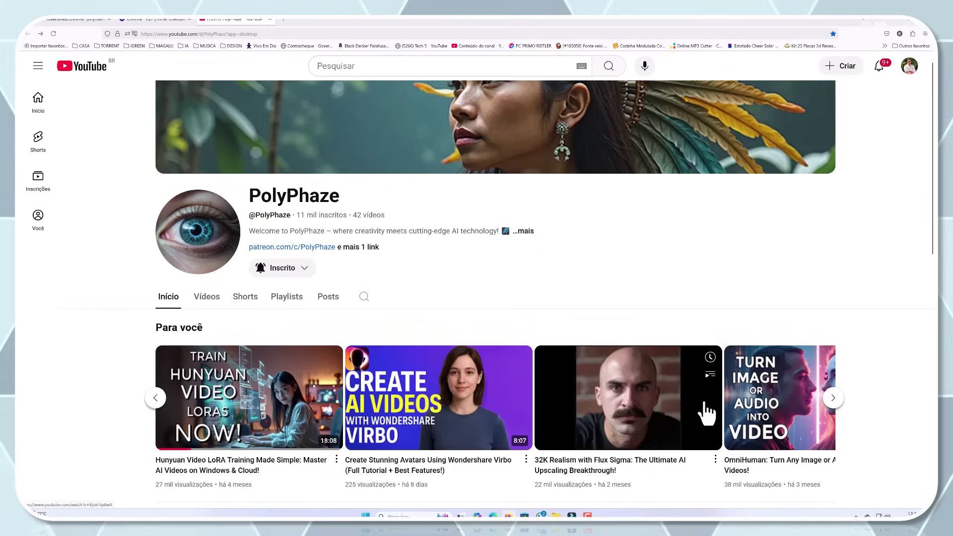
click(826, 398)
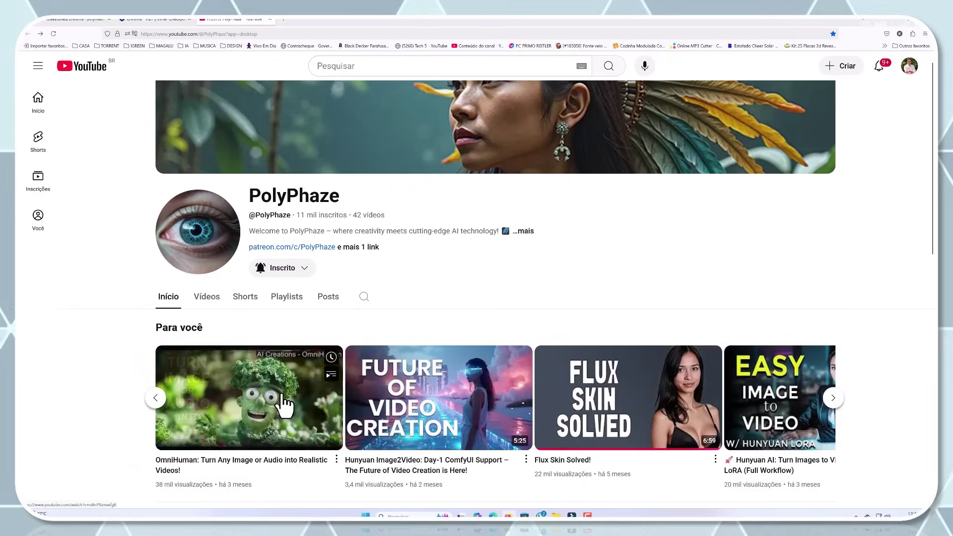